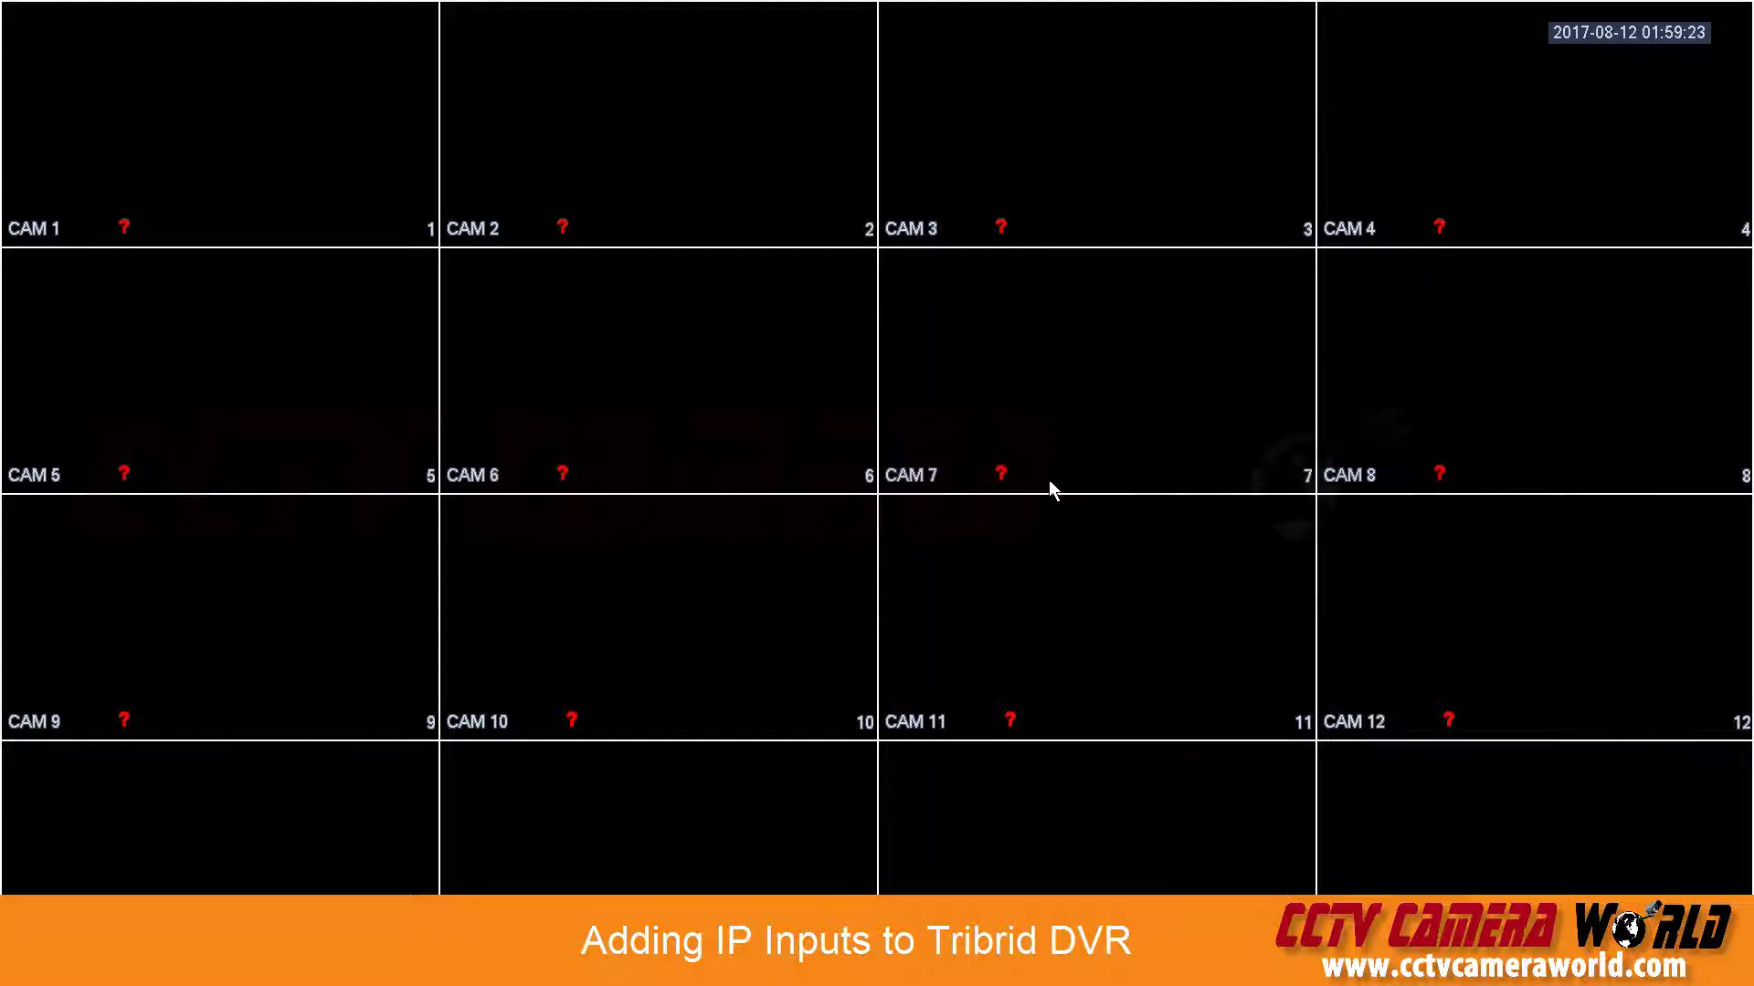
- Open Main Menu › Camera and bring up the Channel Type table for the 16 channels
{"action": "right_click", "coordinate": [1048, 480]}
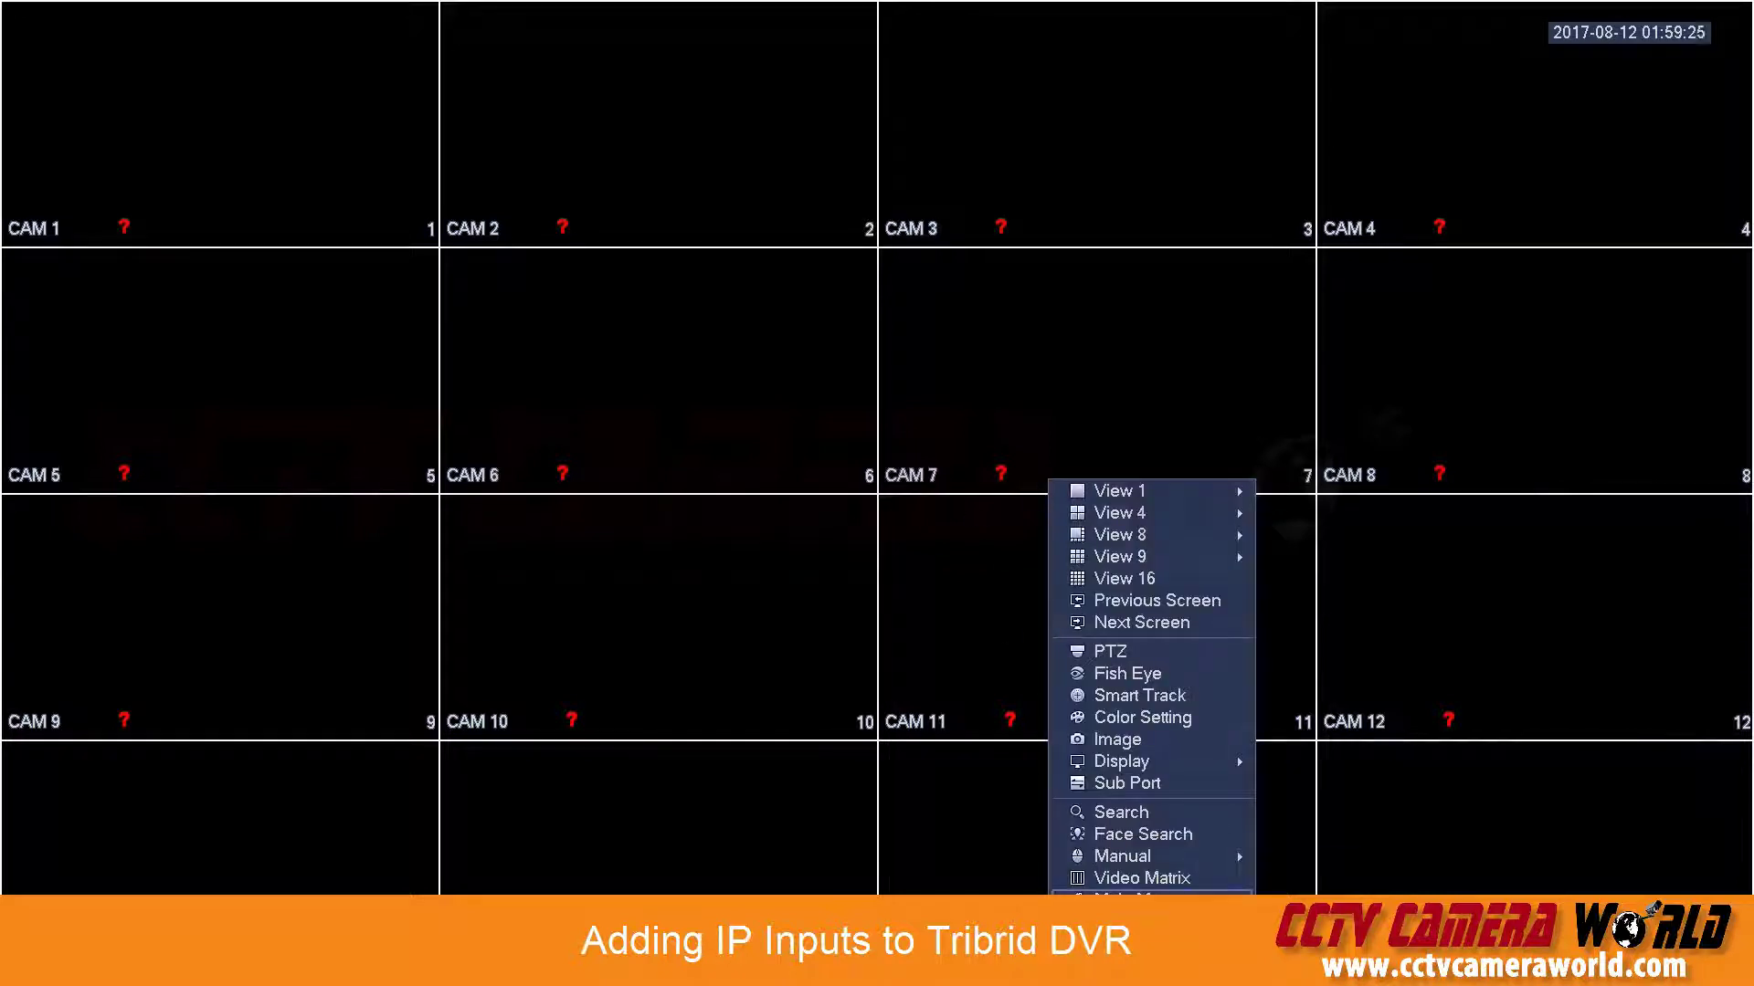
{"action": "left_click", "coordinate": [1123, 900]}
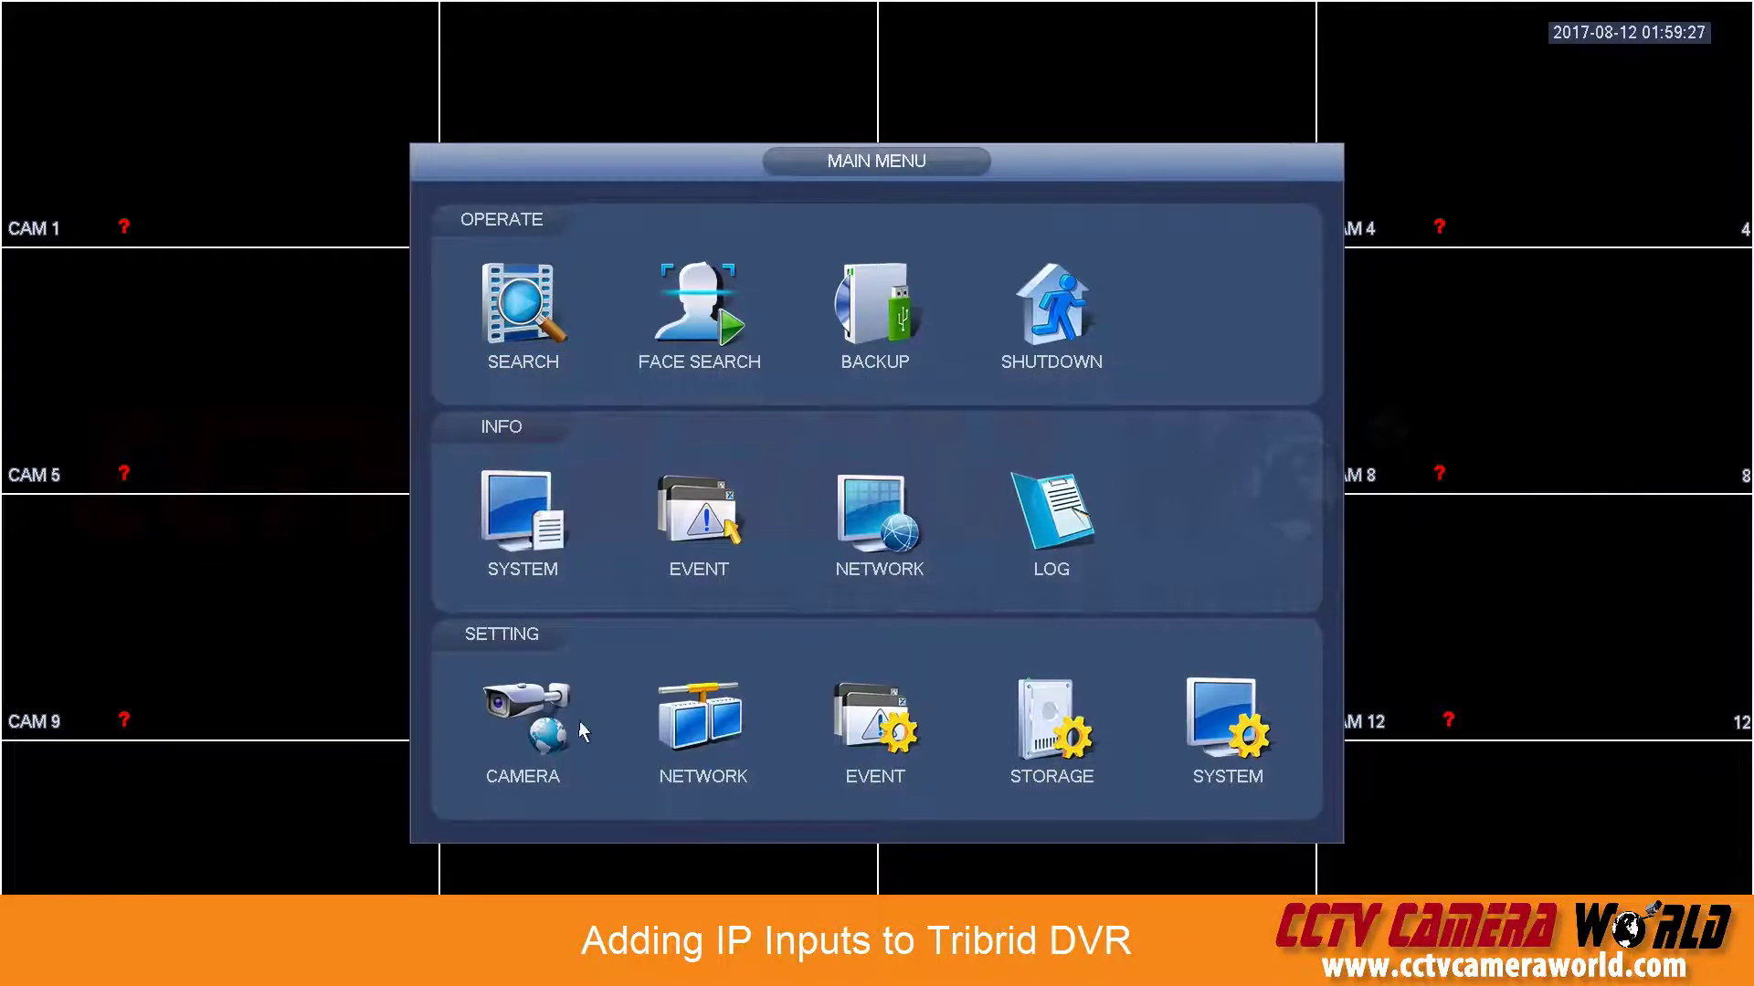
{"action": "left_click", "coordinate": [548, 721]}
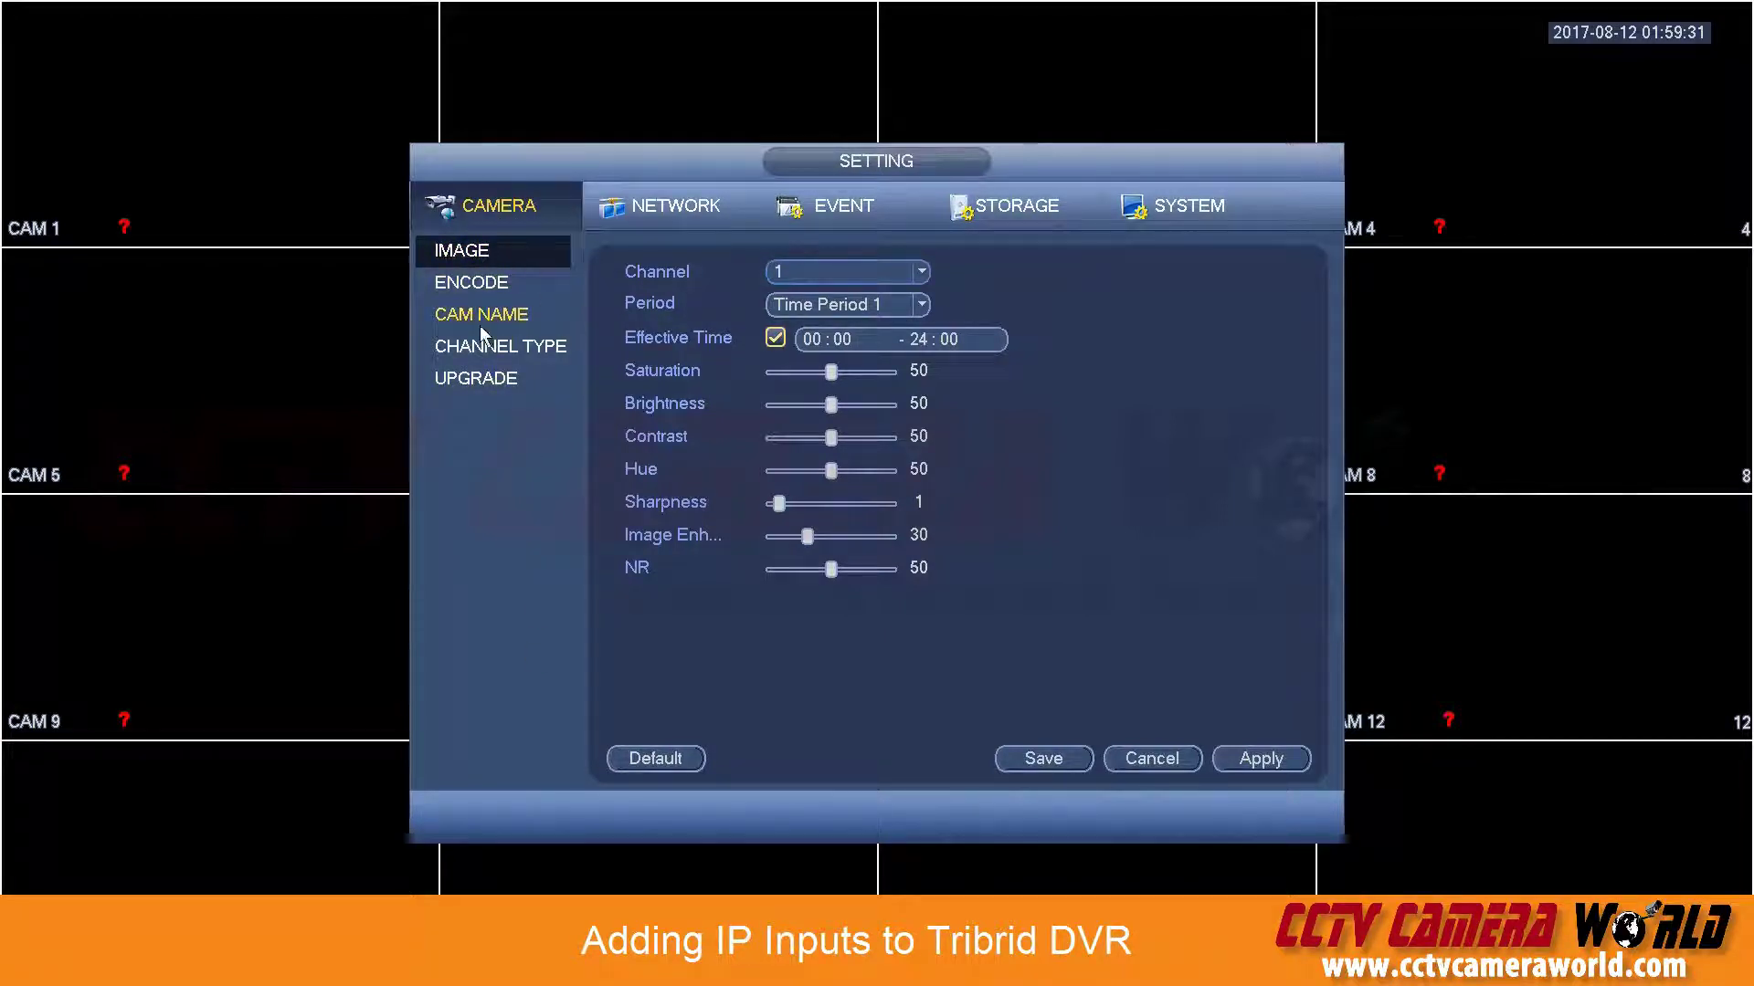
{"action": "left_click", "coordinate": [542, 346]}
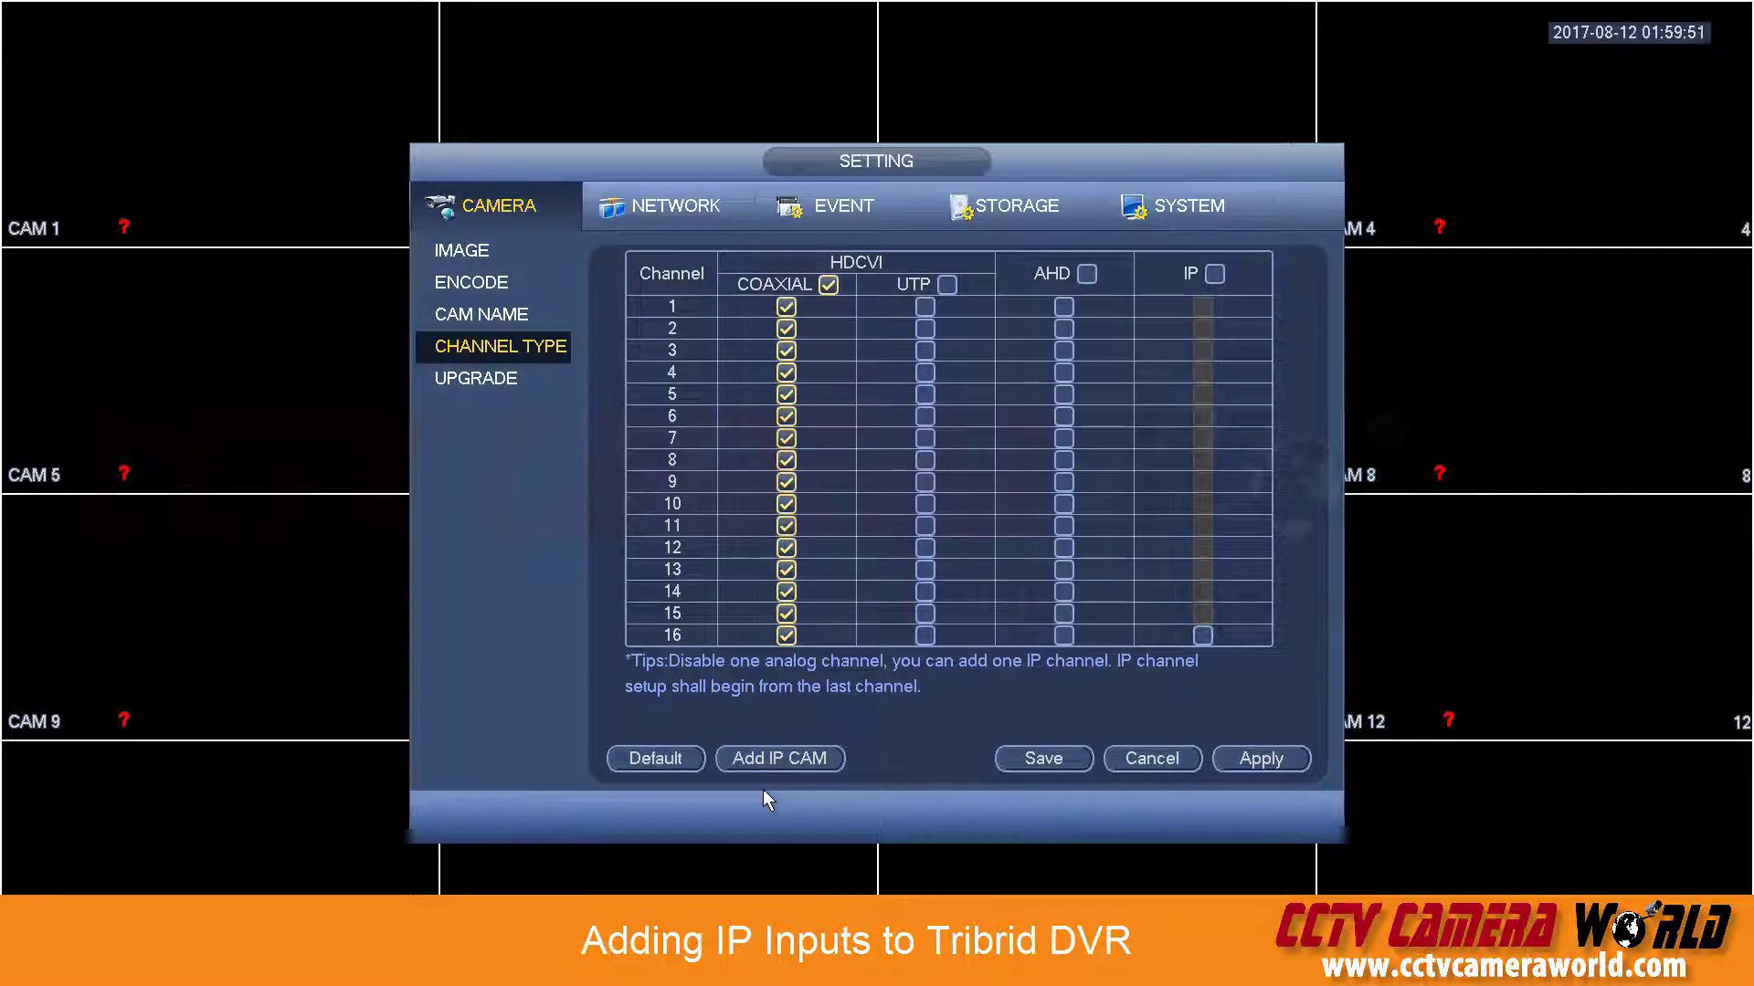
- Switch channels 16, 15 and 14 to IP inputs and apply the change
{"action": "left_click", "coordinate": [1203, 635]}
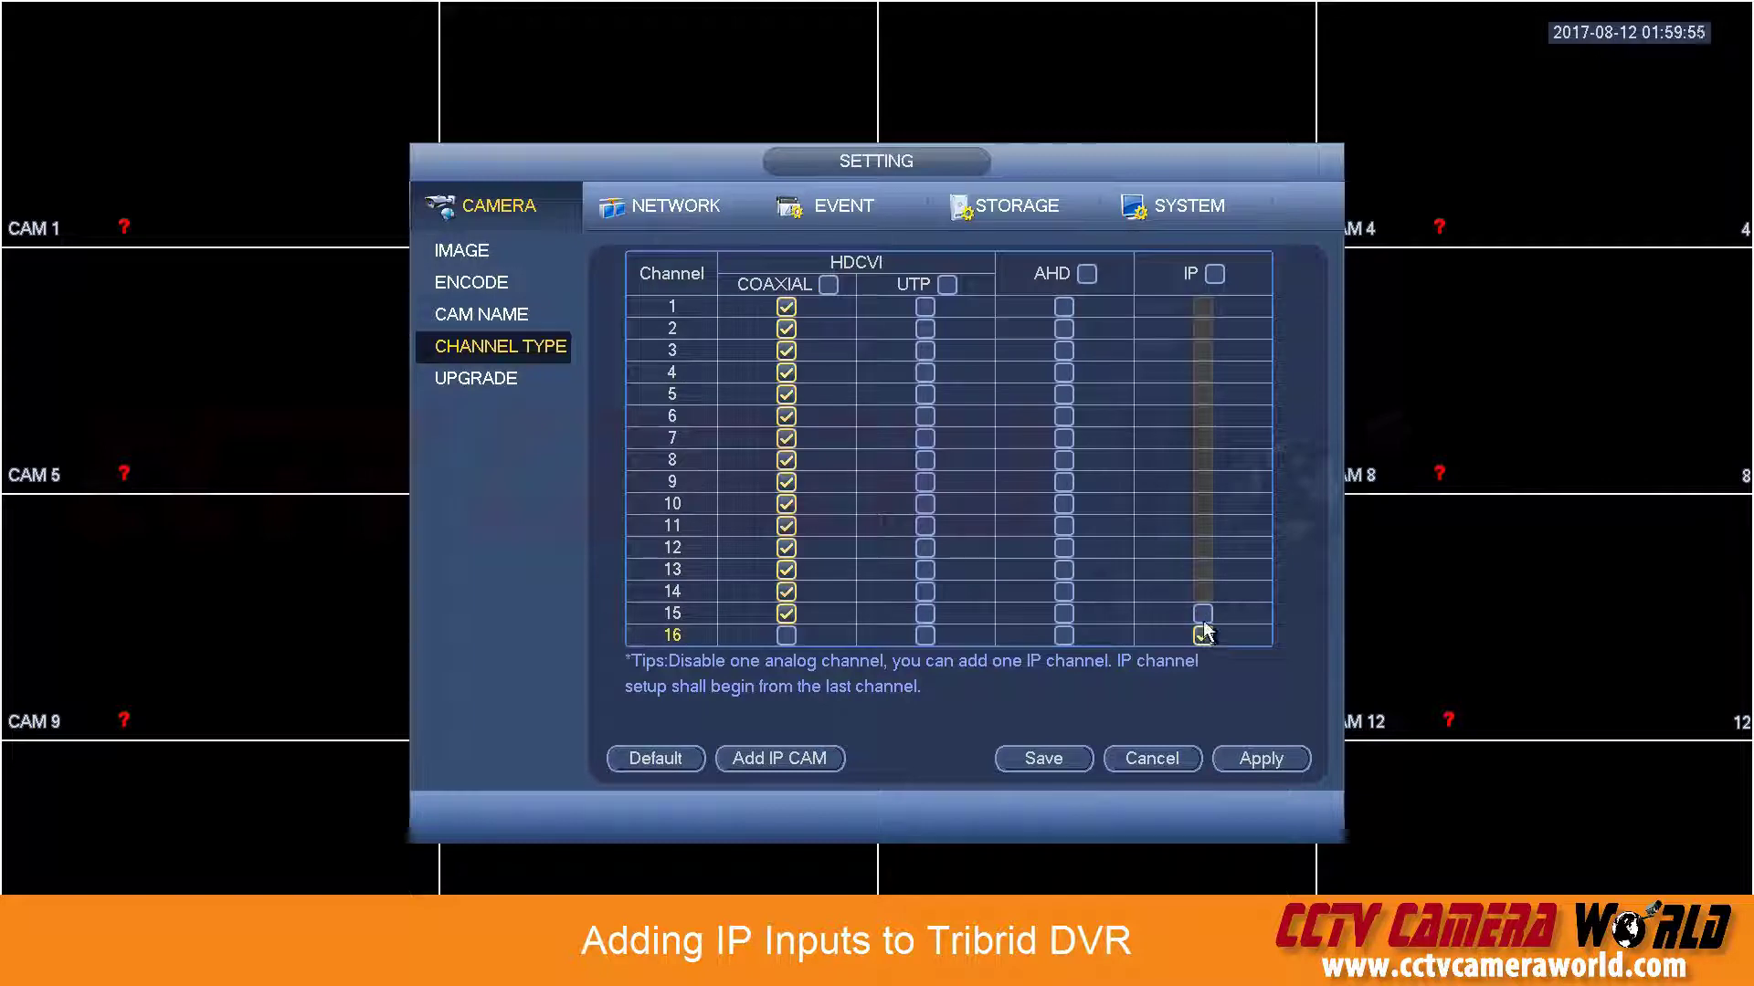
{"action": "left_click", "coordinate": [1203, 613]}
{"action": "left_click", "coordinate": [1203, 590]}
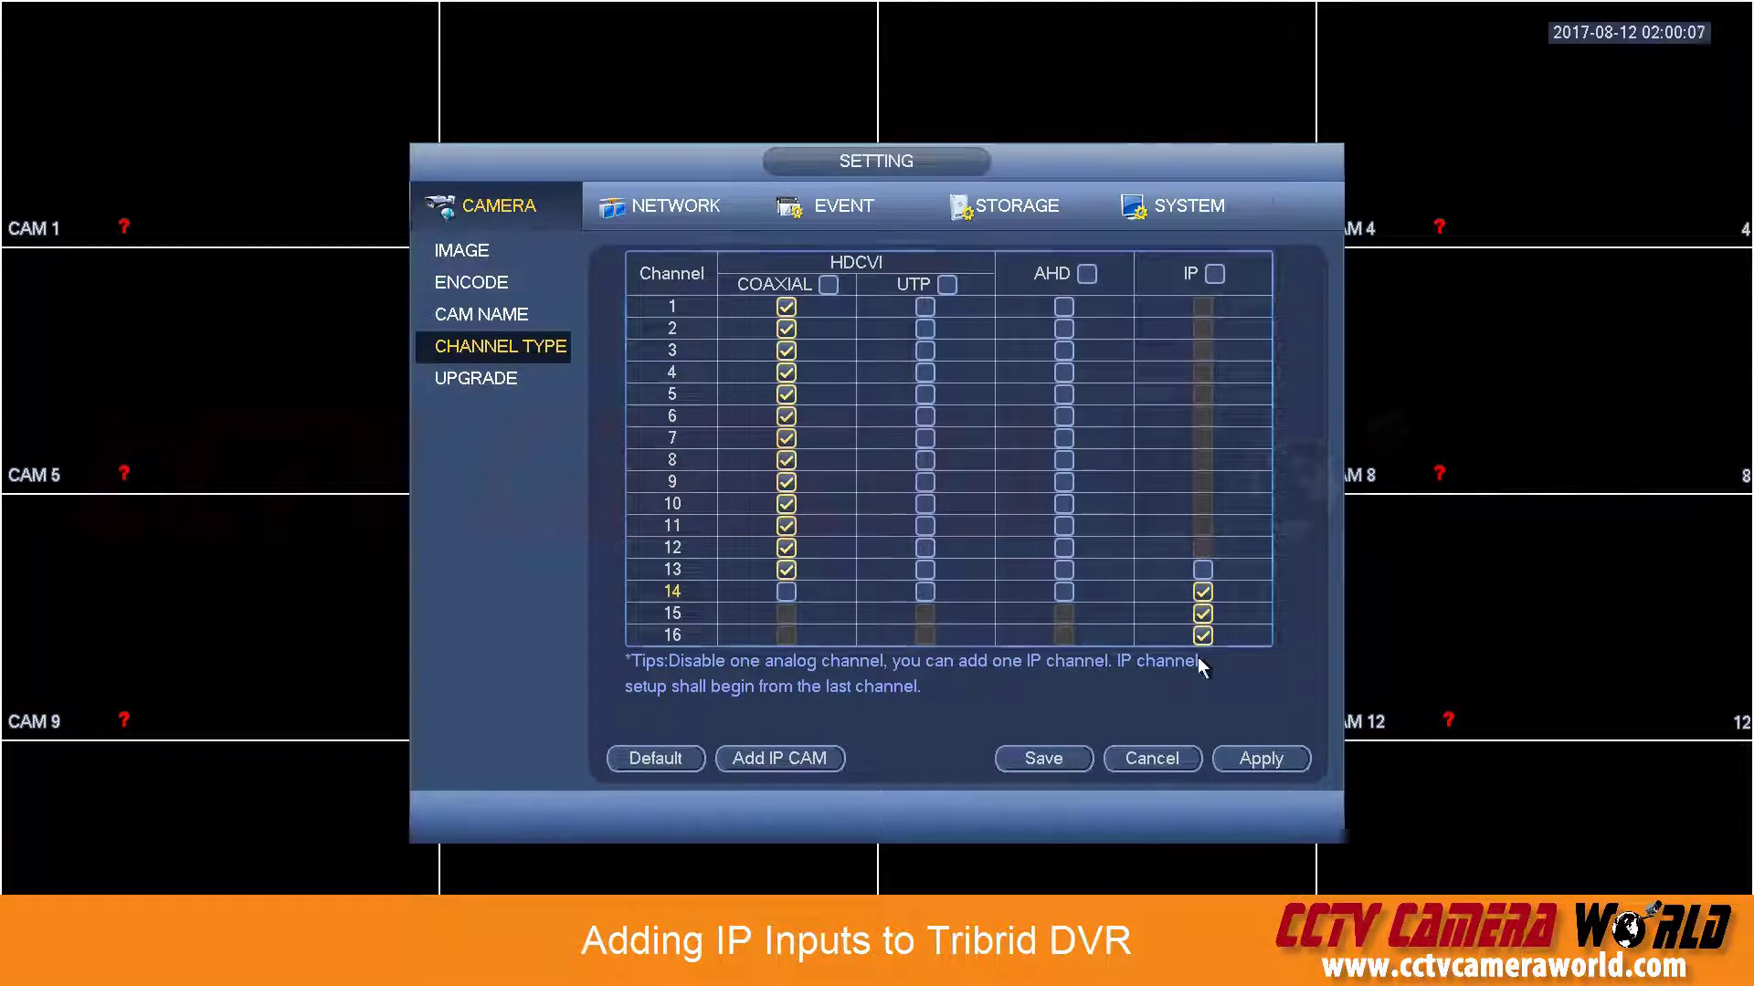
{"action": "left_click", "coordinate": [1251, 766]}
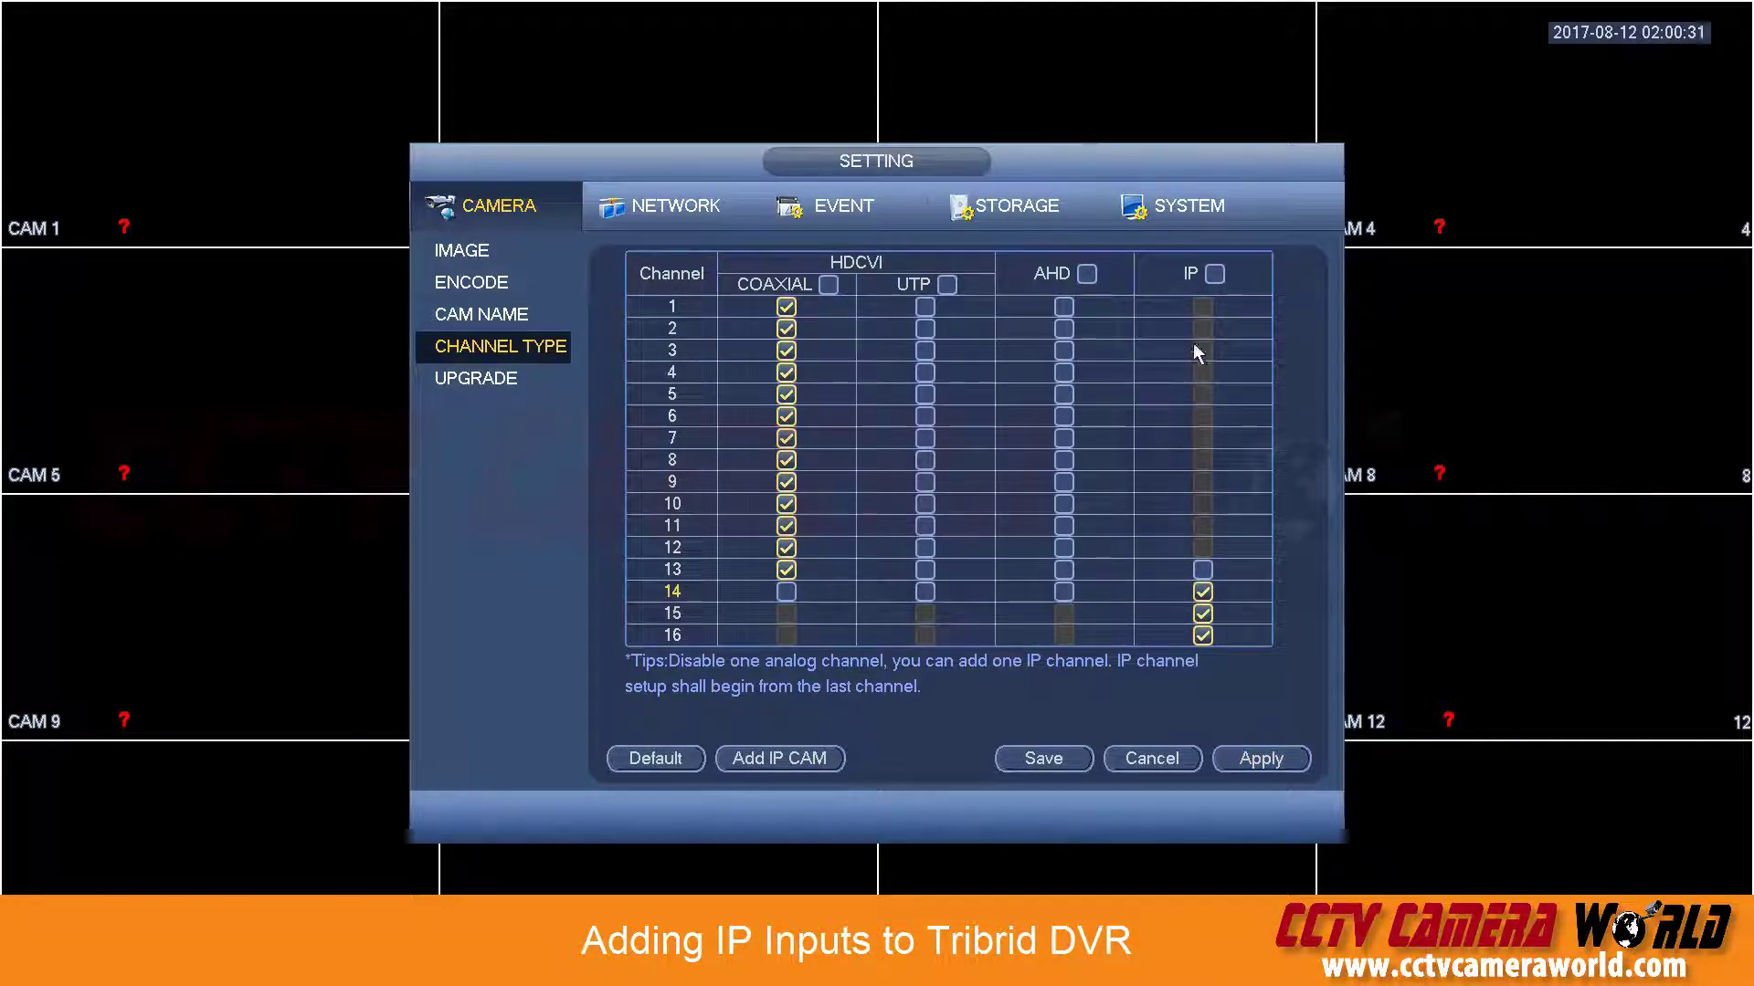
{"action": "left_click", "coordinate": [1203, 569]}
{"action": "left_click", "coordinate": [1203, 548]}
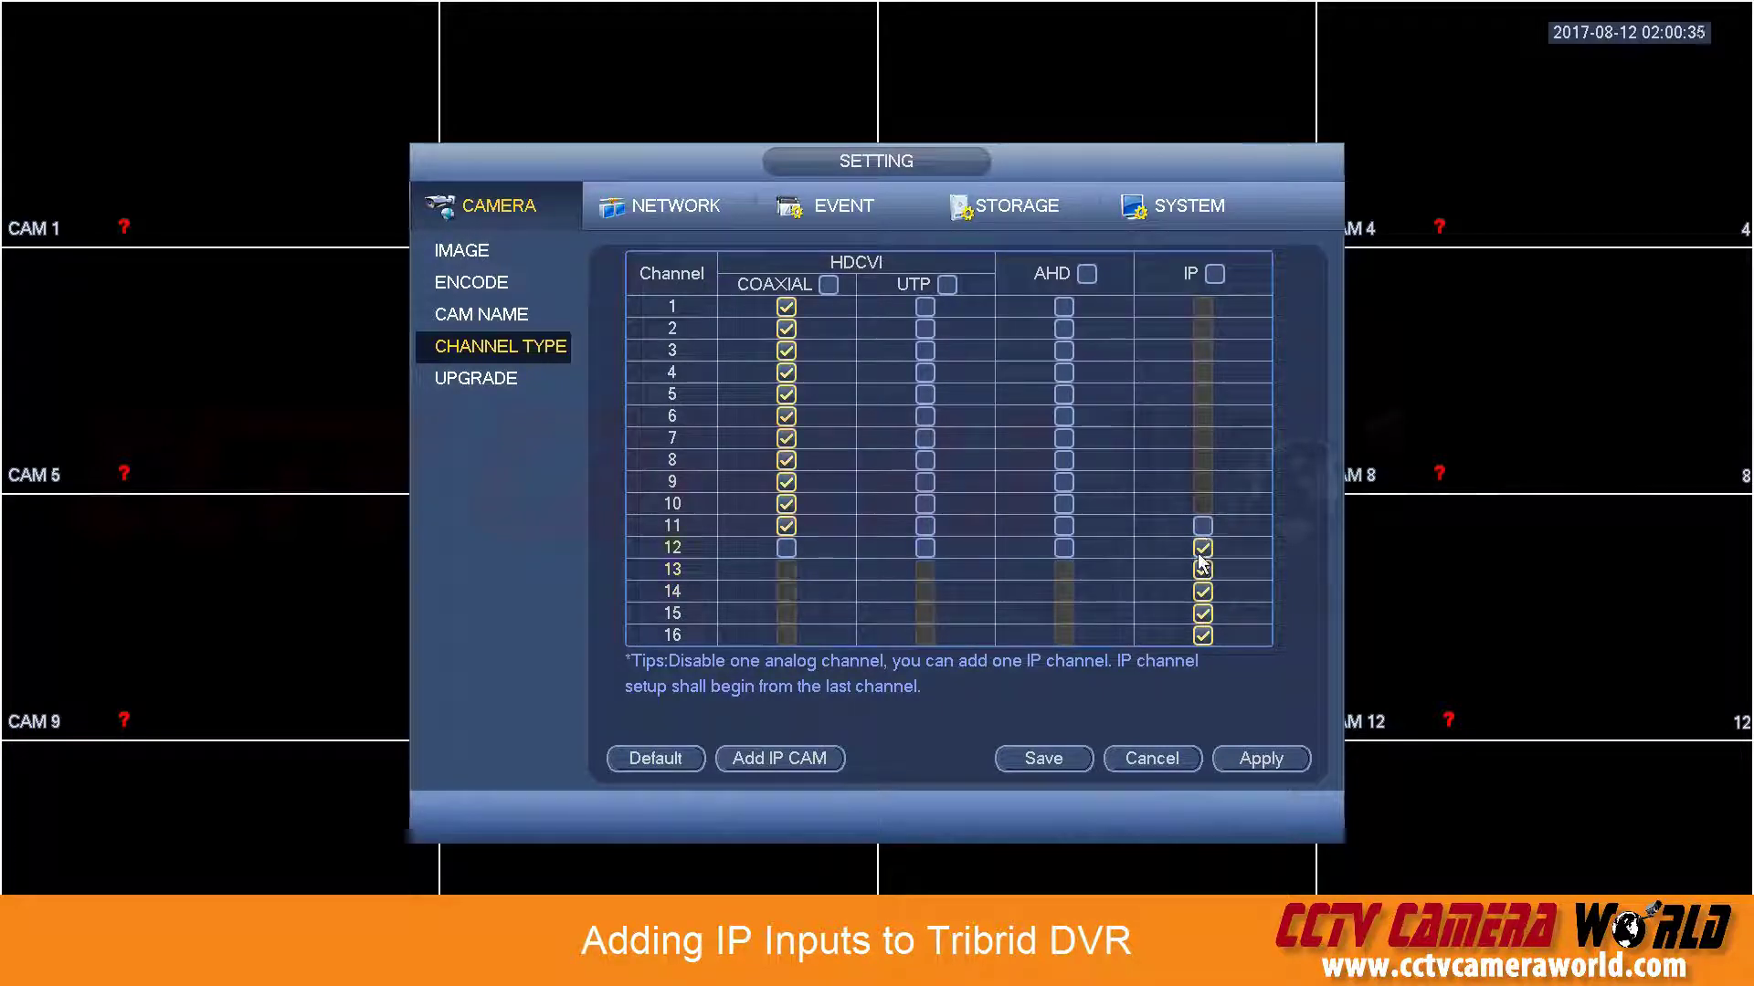
{"action": "left_click", "coordinate": [1203, 526]}
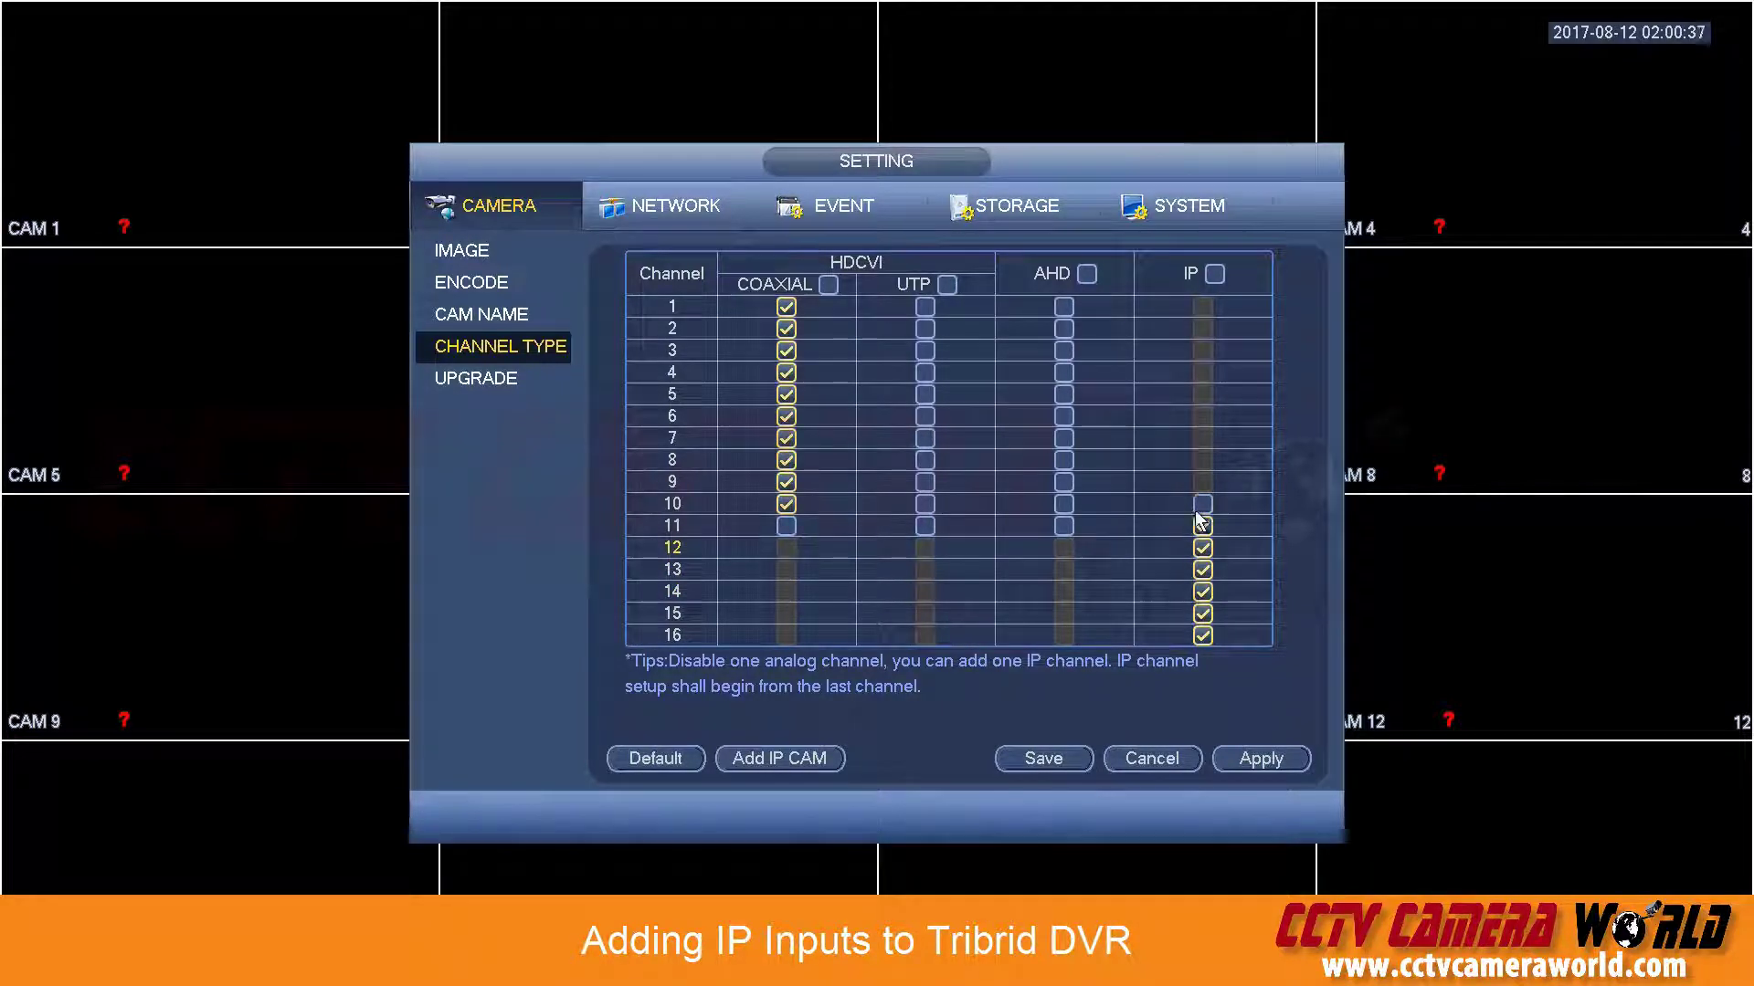
{"action": "left_click", "coordinate": [1199, 510]}
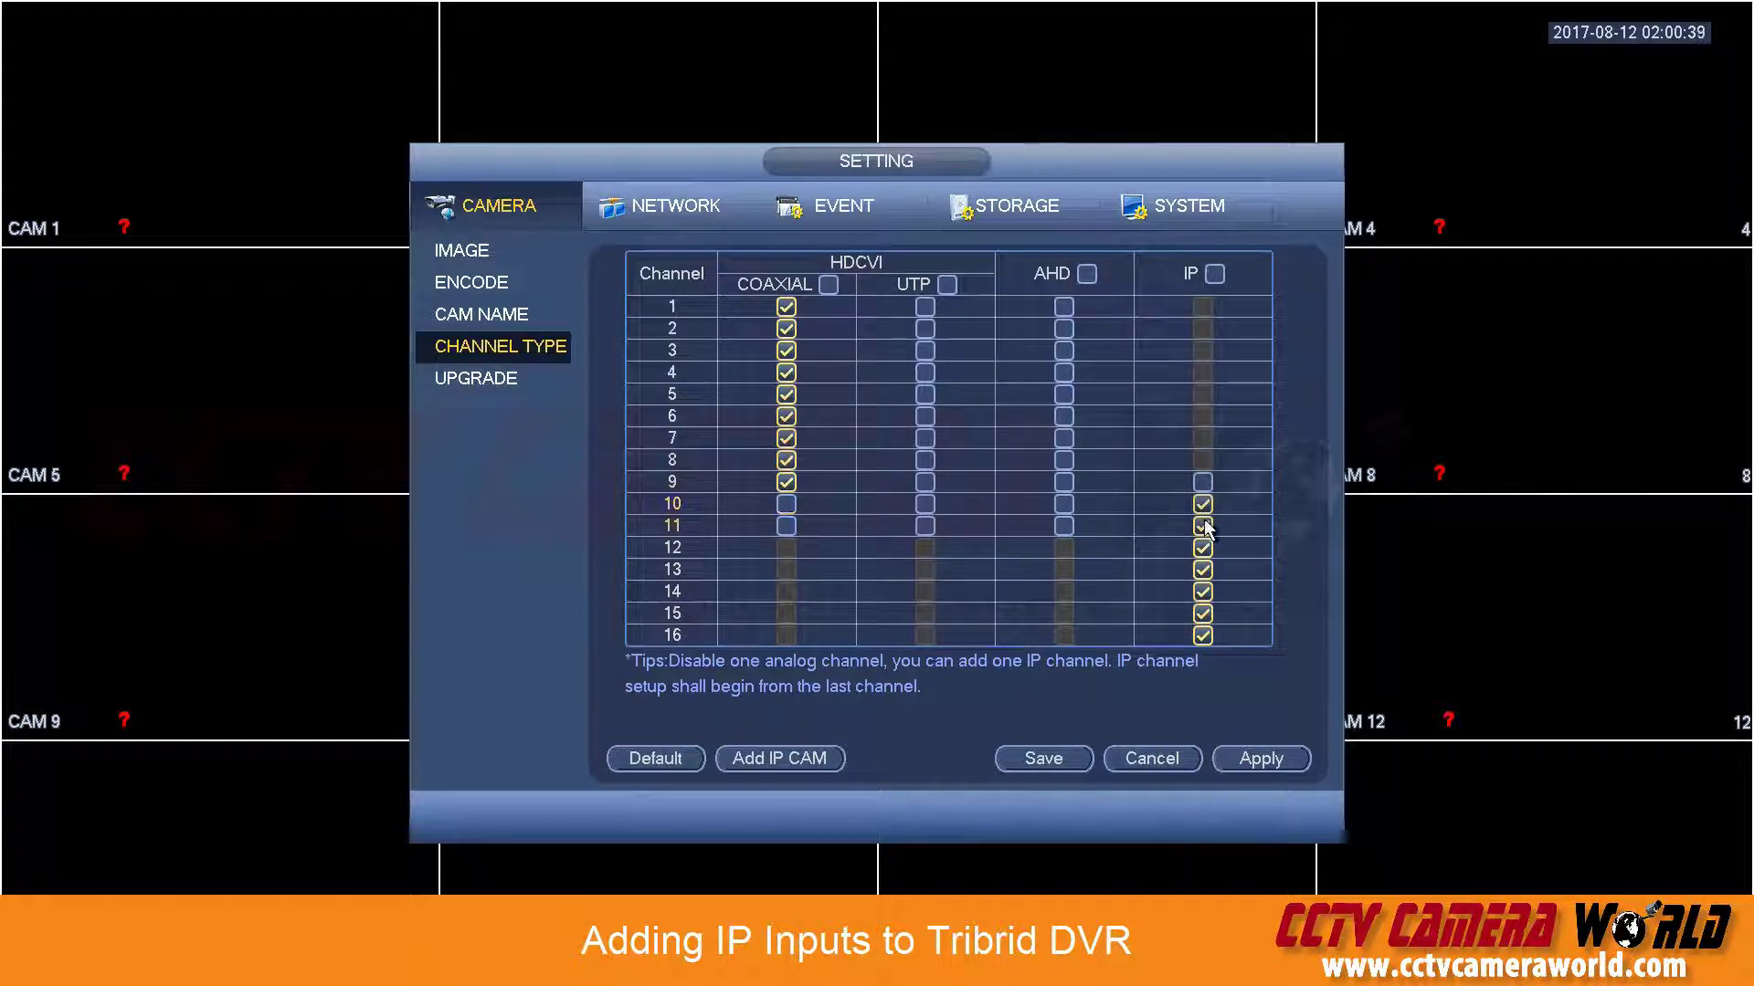
{"action": "left_click", "coordinate": [1203, 548]}
{"action": "left_click", "coordinate": [1203, 571]}
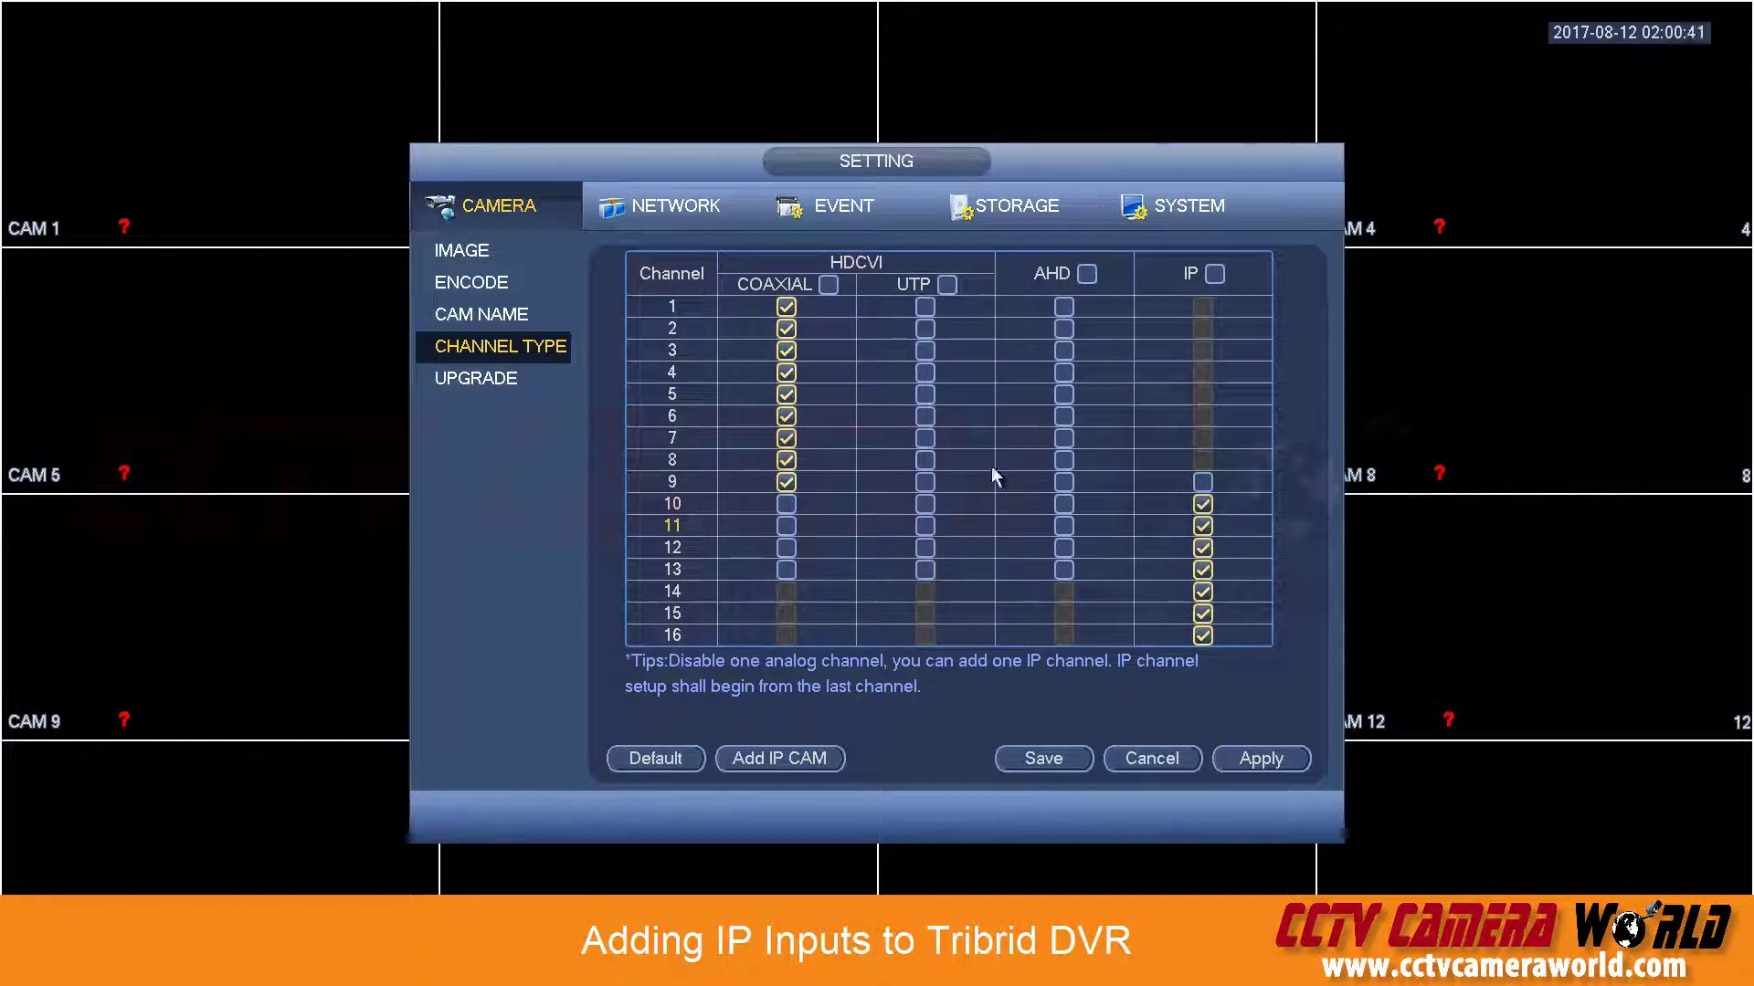
{"action": "left_click", "coordinate": [785, 504]}
{"action": "left_click", "coordinate": [785, 526]}
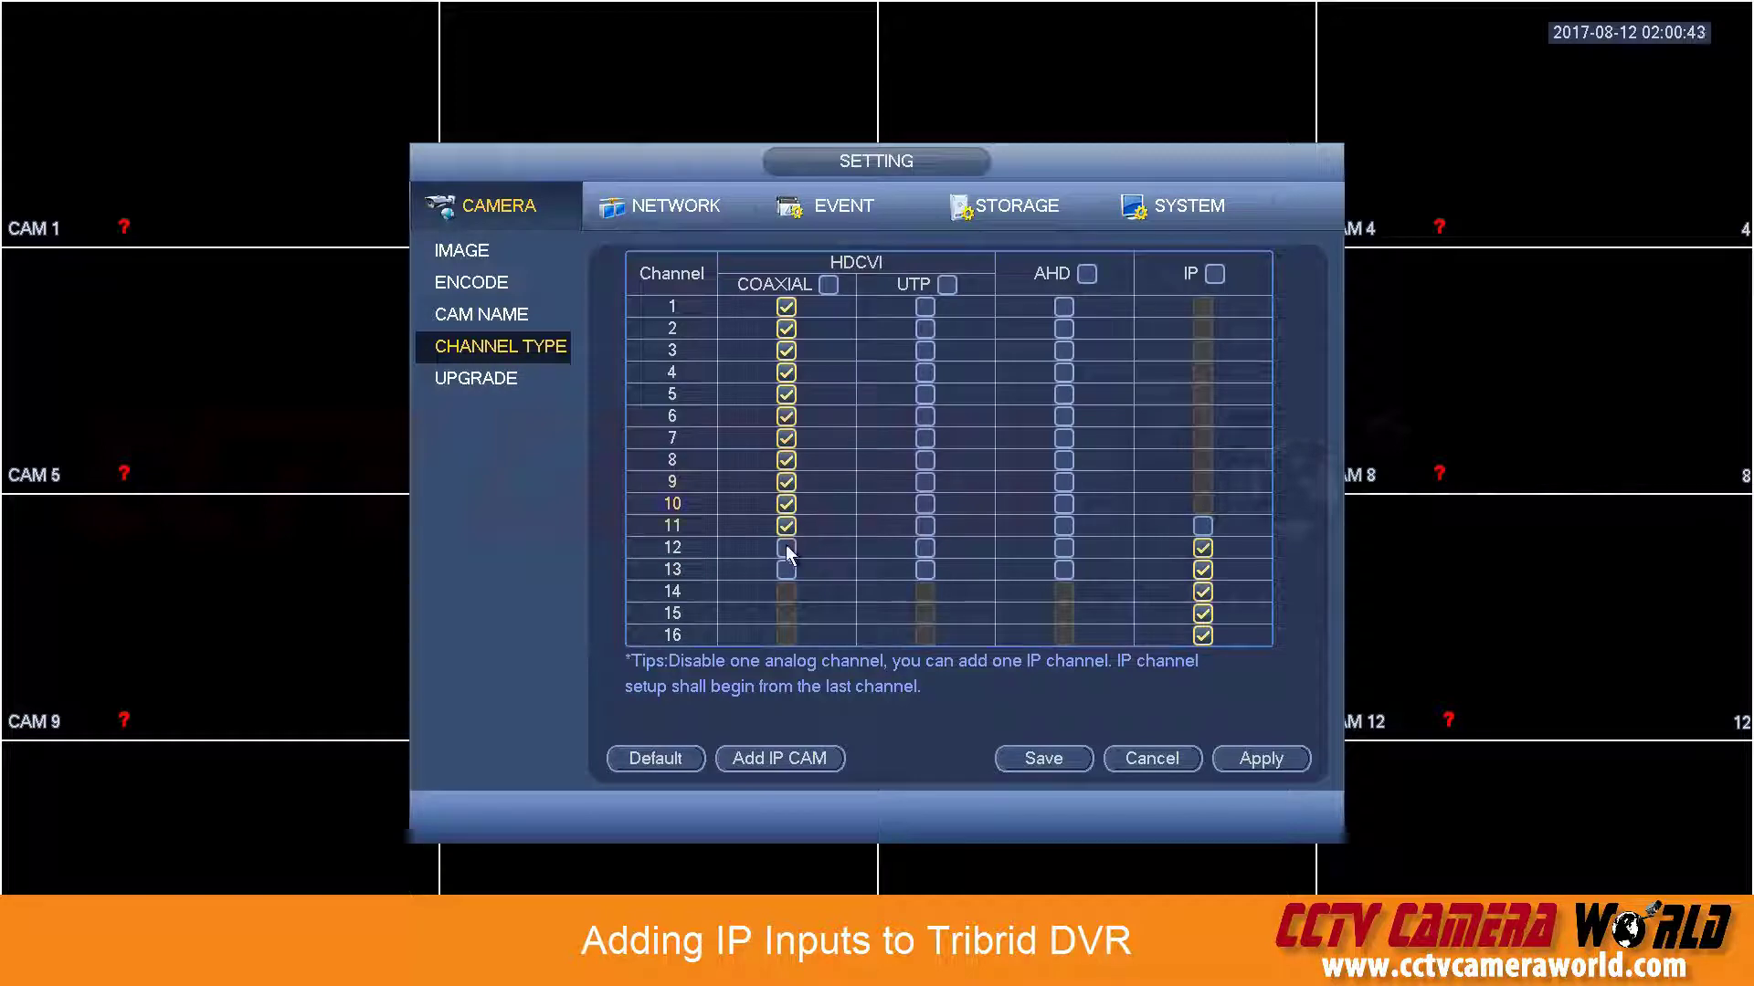
{"action": "left_click", "coordinate": [785, 548]}
{"action": "left_click", "coordinate": [787, 569]}
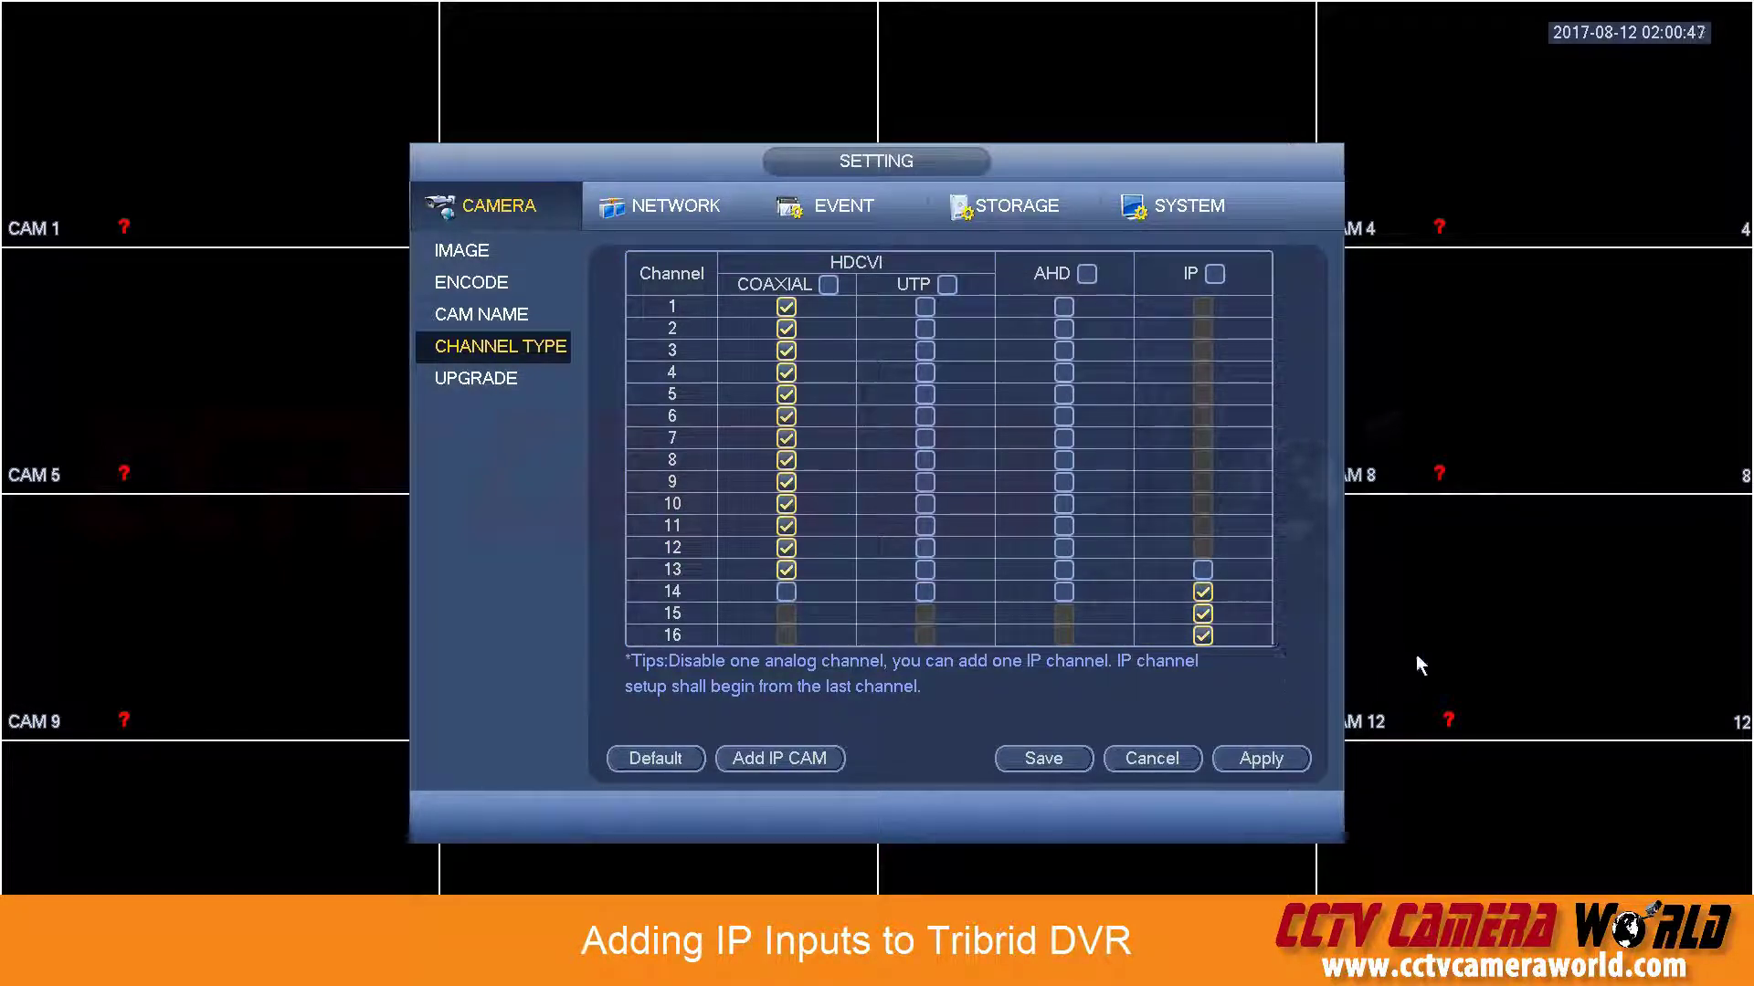
{"action": "left_click", "coordinate": [1260, 759]}
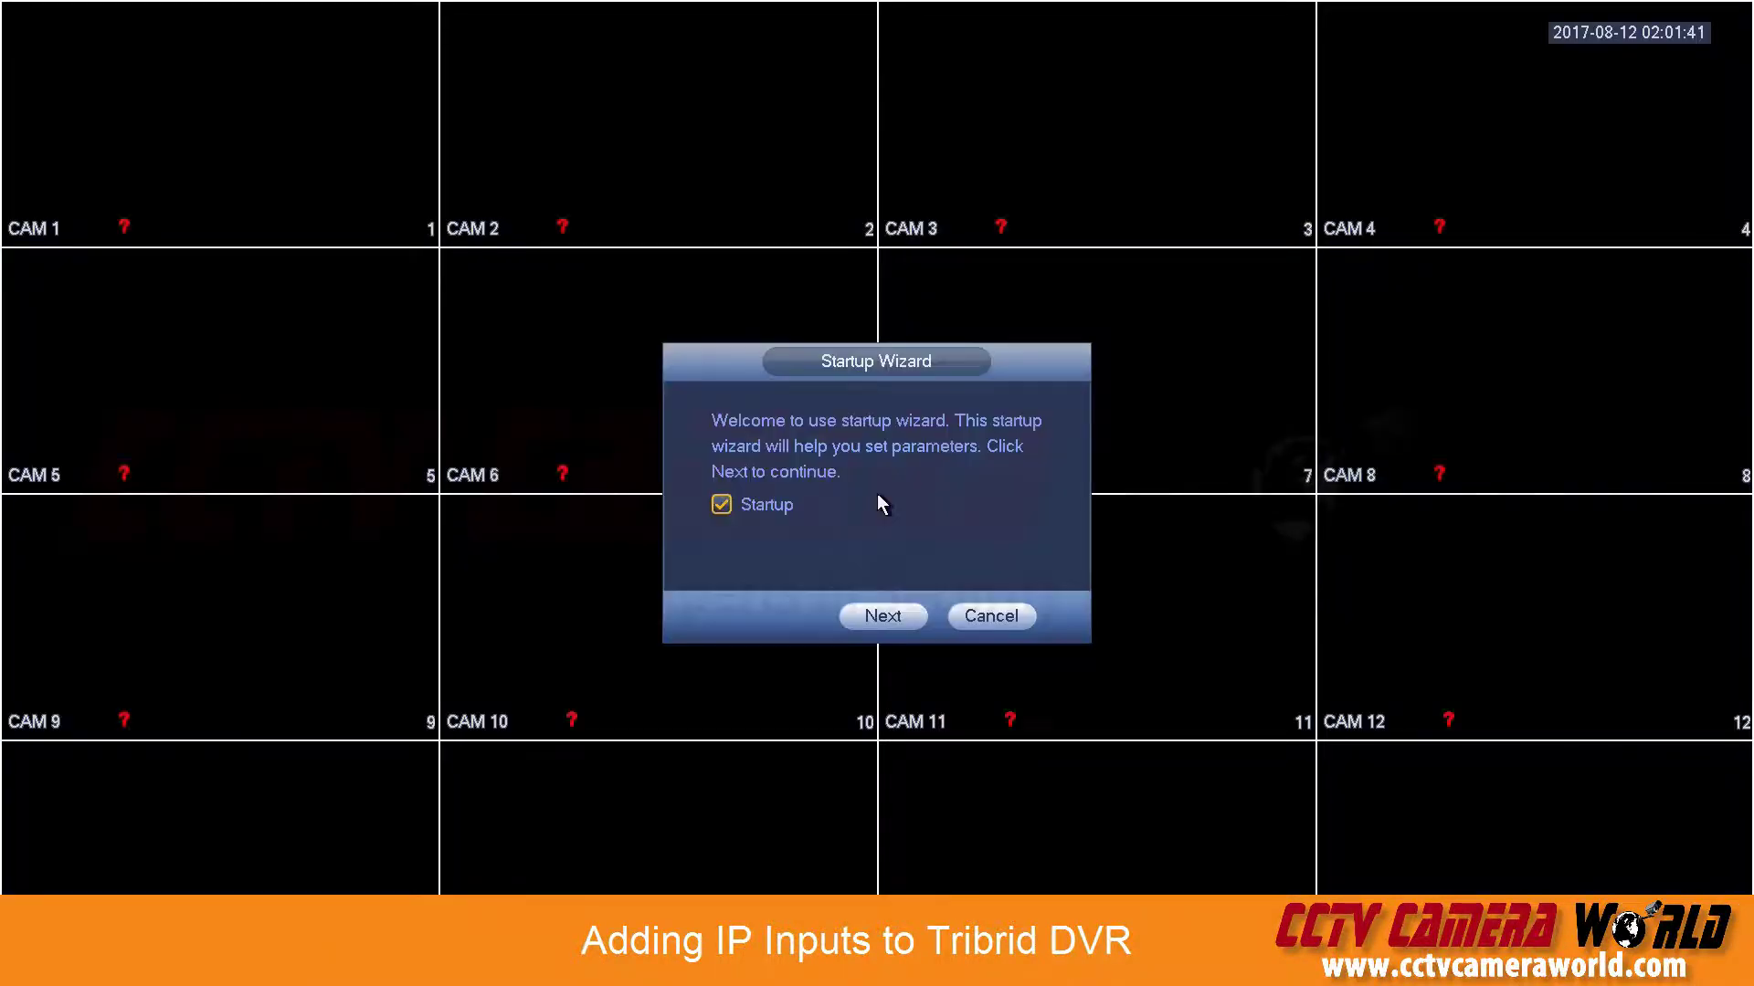
- Cancel the Startup Wizard after the restart and request the Main Menu from the live grid
{"action": "left_click", "coordinate": [1003, 617]}
{"action": "left_click", "coordinate": [827, 585]}
{"action": "right_click", "coordinate": [869, 589]}
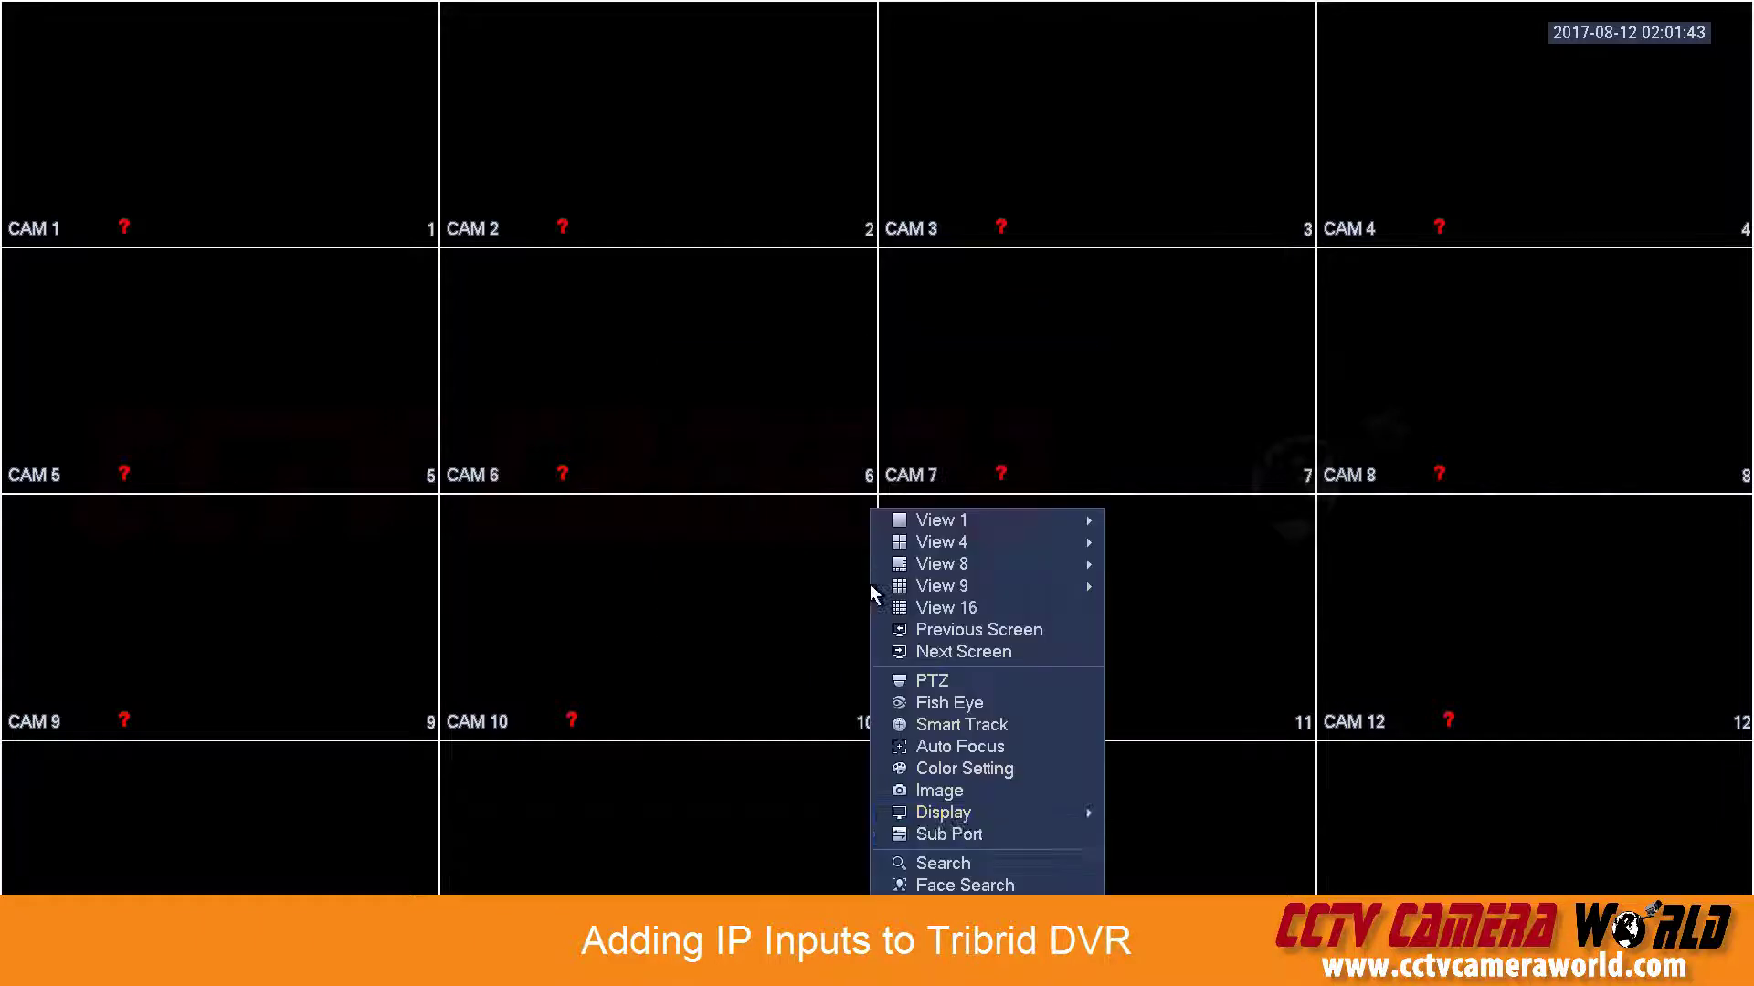
{"action": "left_click", "coordinate": [950, 914]}
- Log in with the password on the on-screen keyboard and open Camera settings
{"action": "left_click", "coordinate": [877, 502]}
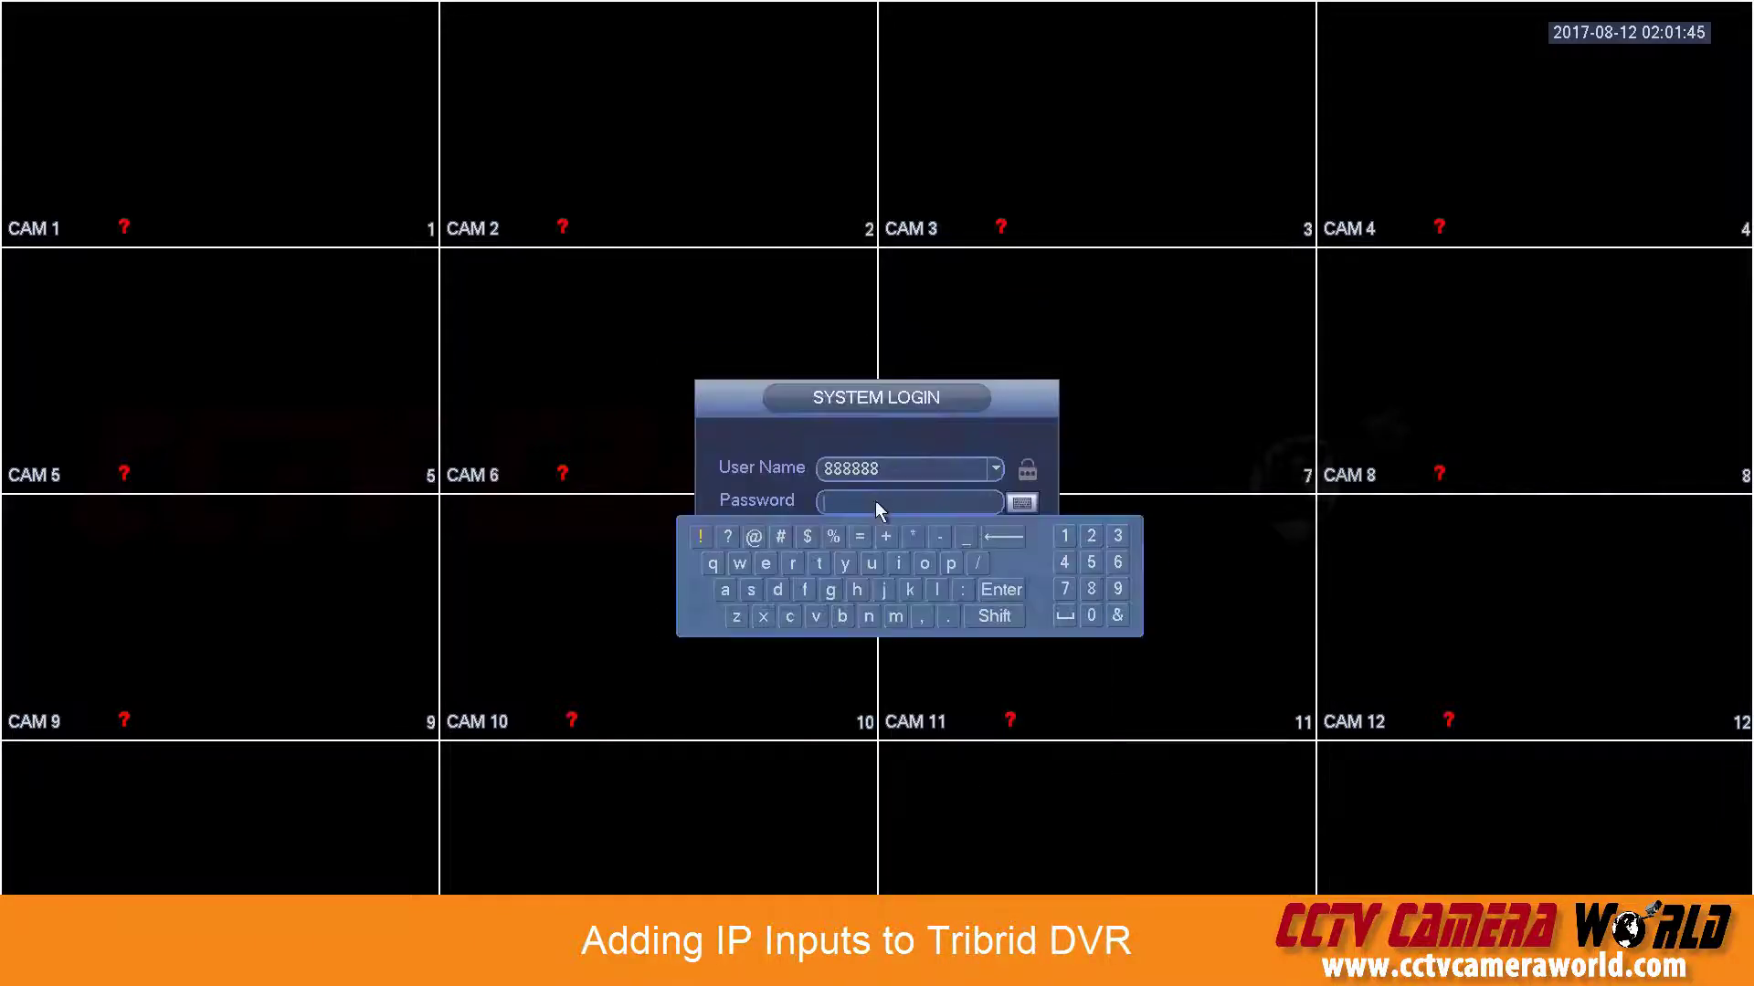
{"action": "left_click", "coordinate": [1090, 590]}
{"action": "left_click", "coordinate": [1090, 589]}
{"action": "left_click", "coordinate": [1091, 589]}
{"action": "left_click", "coordinate": [1091, 589]}
{"action": "left_click", "coordinate": [1090, 589]}
{"action": "left_click", "coordinate": [1090, 589]}
{"action": "left_click", "coordinate": [1001, 589]}
{"action": "left_click", "coordinate": [849, 582]}
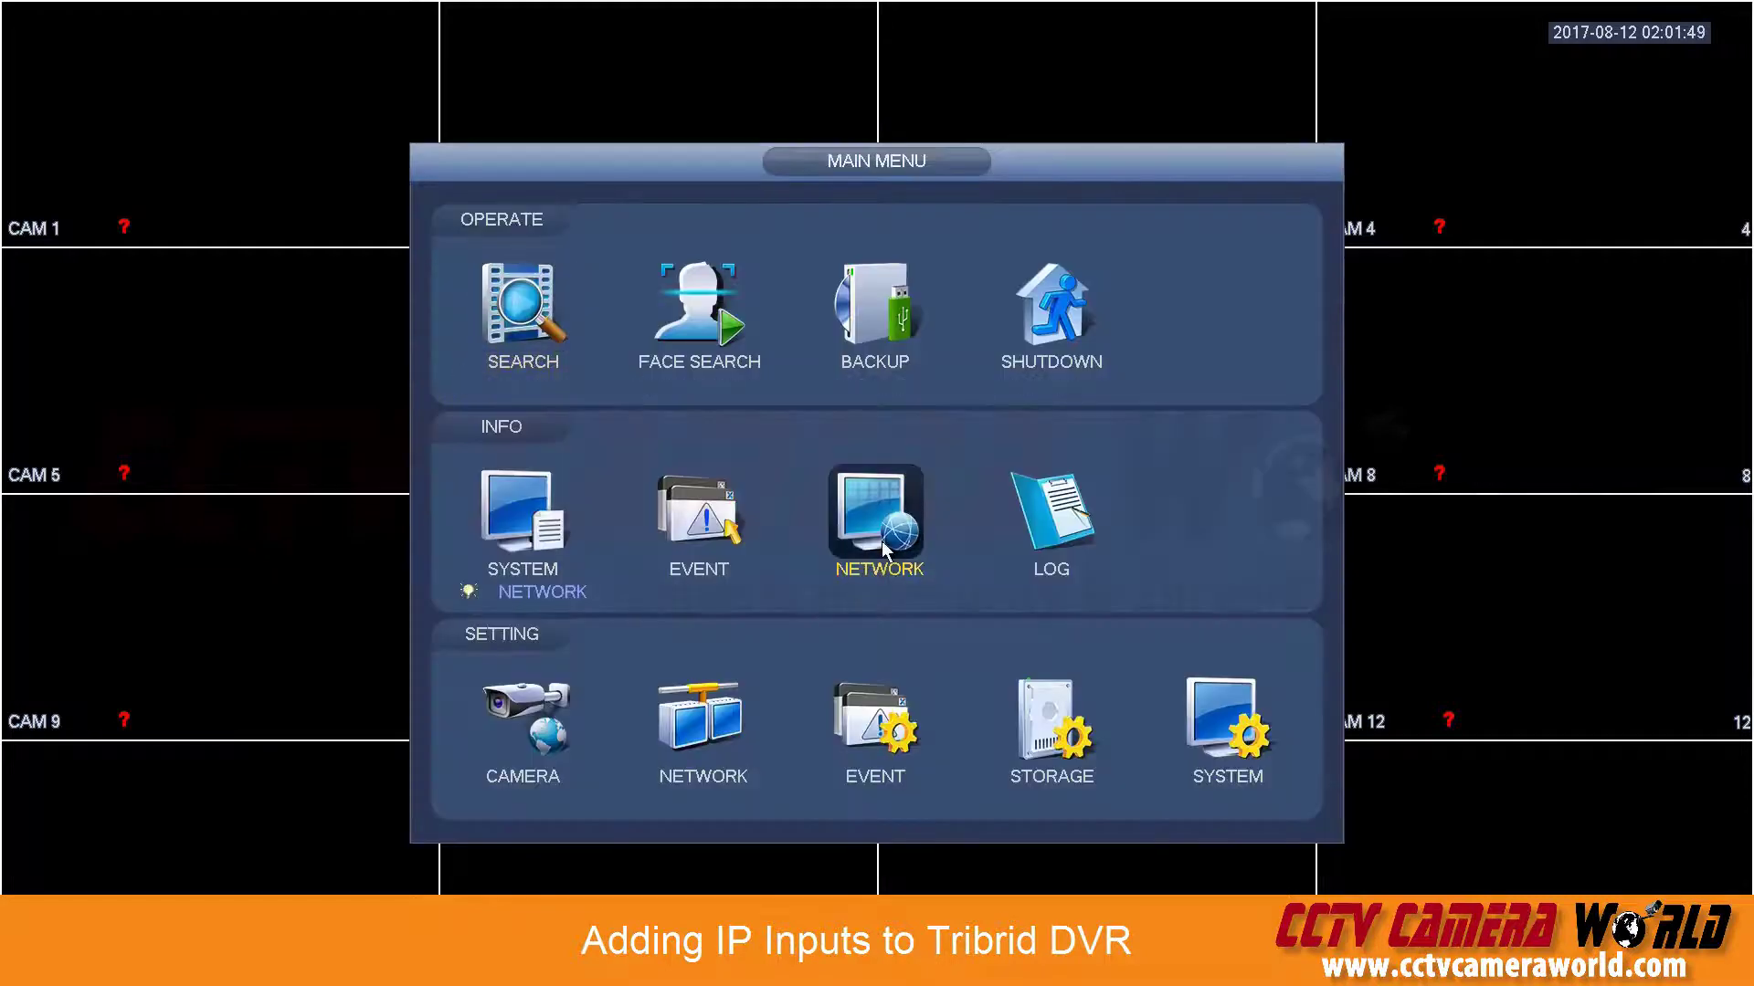
{"action": "left_click", "coordinate": [551, 710]}
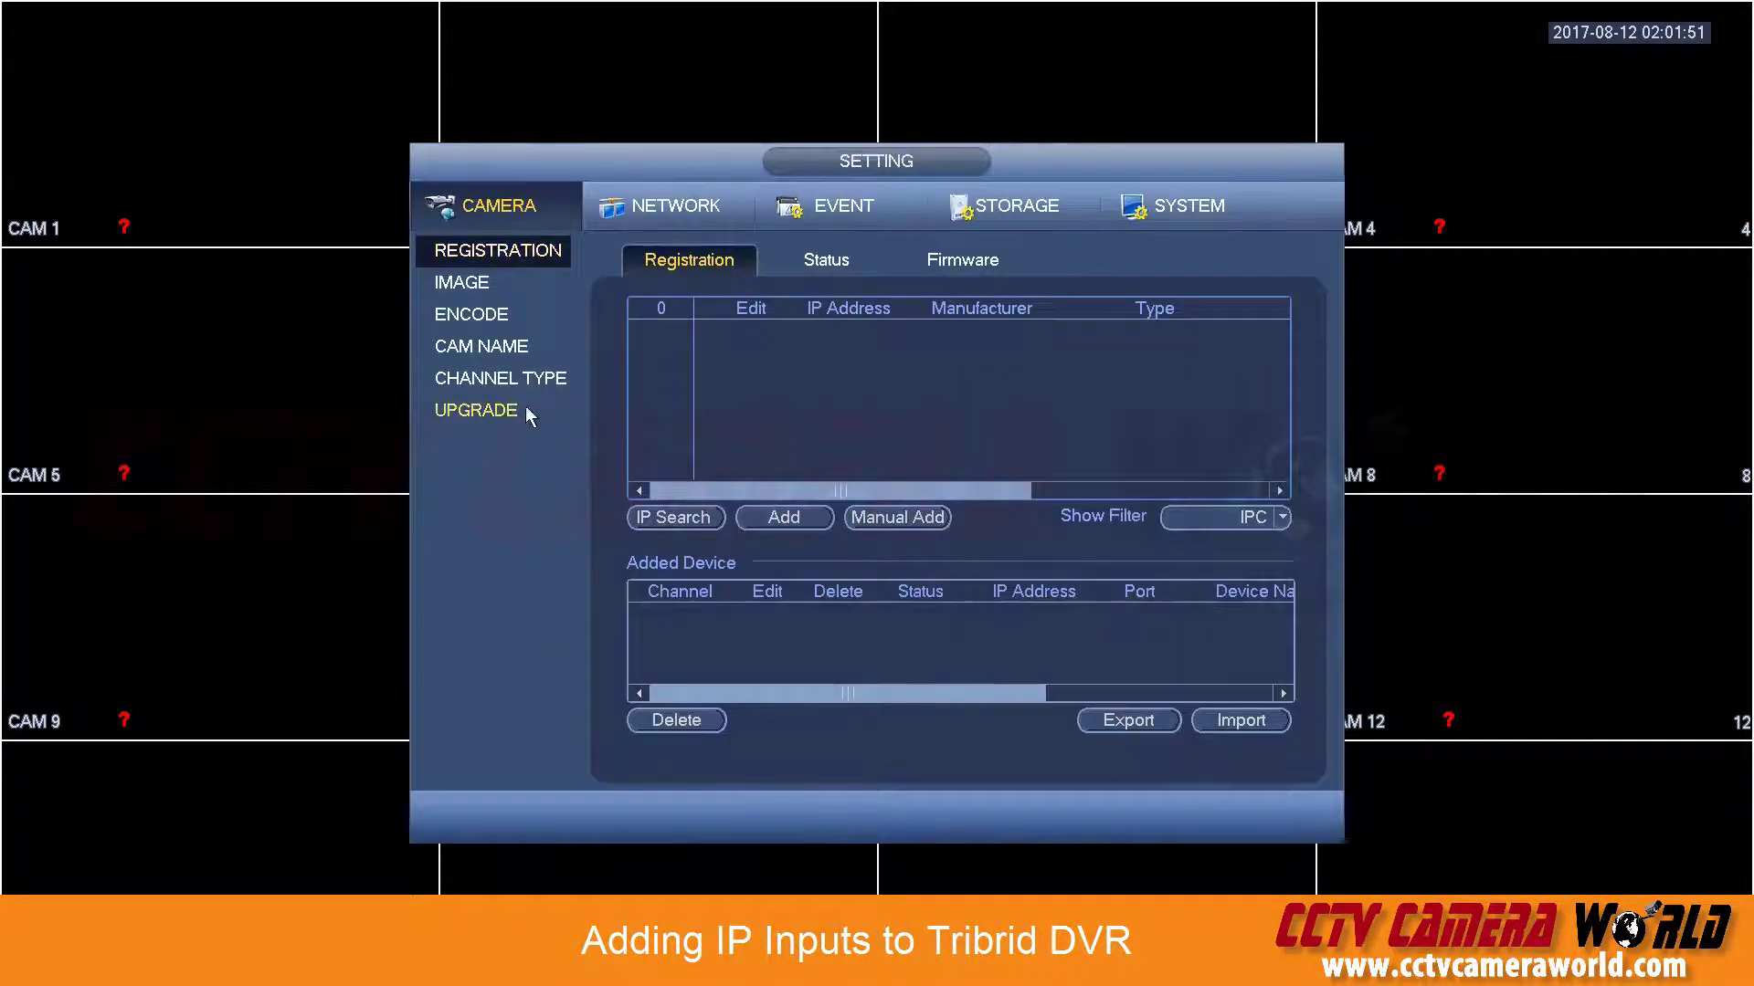
- Search the network, add the camera at 192.168.1.109 as channel 14, then delete it
{"action": "left_click", "coordinate": [529, 379]}
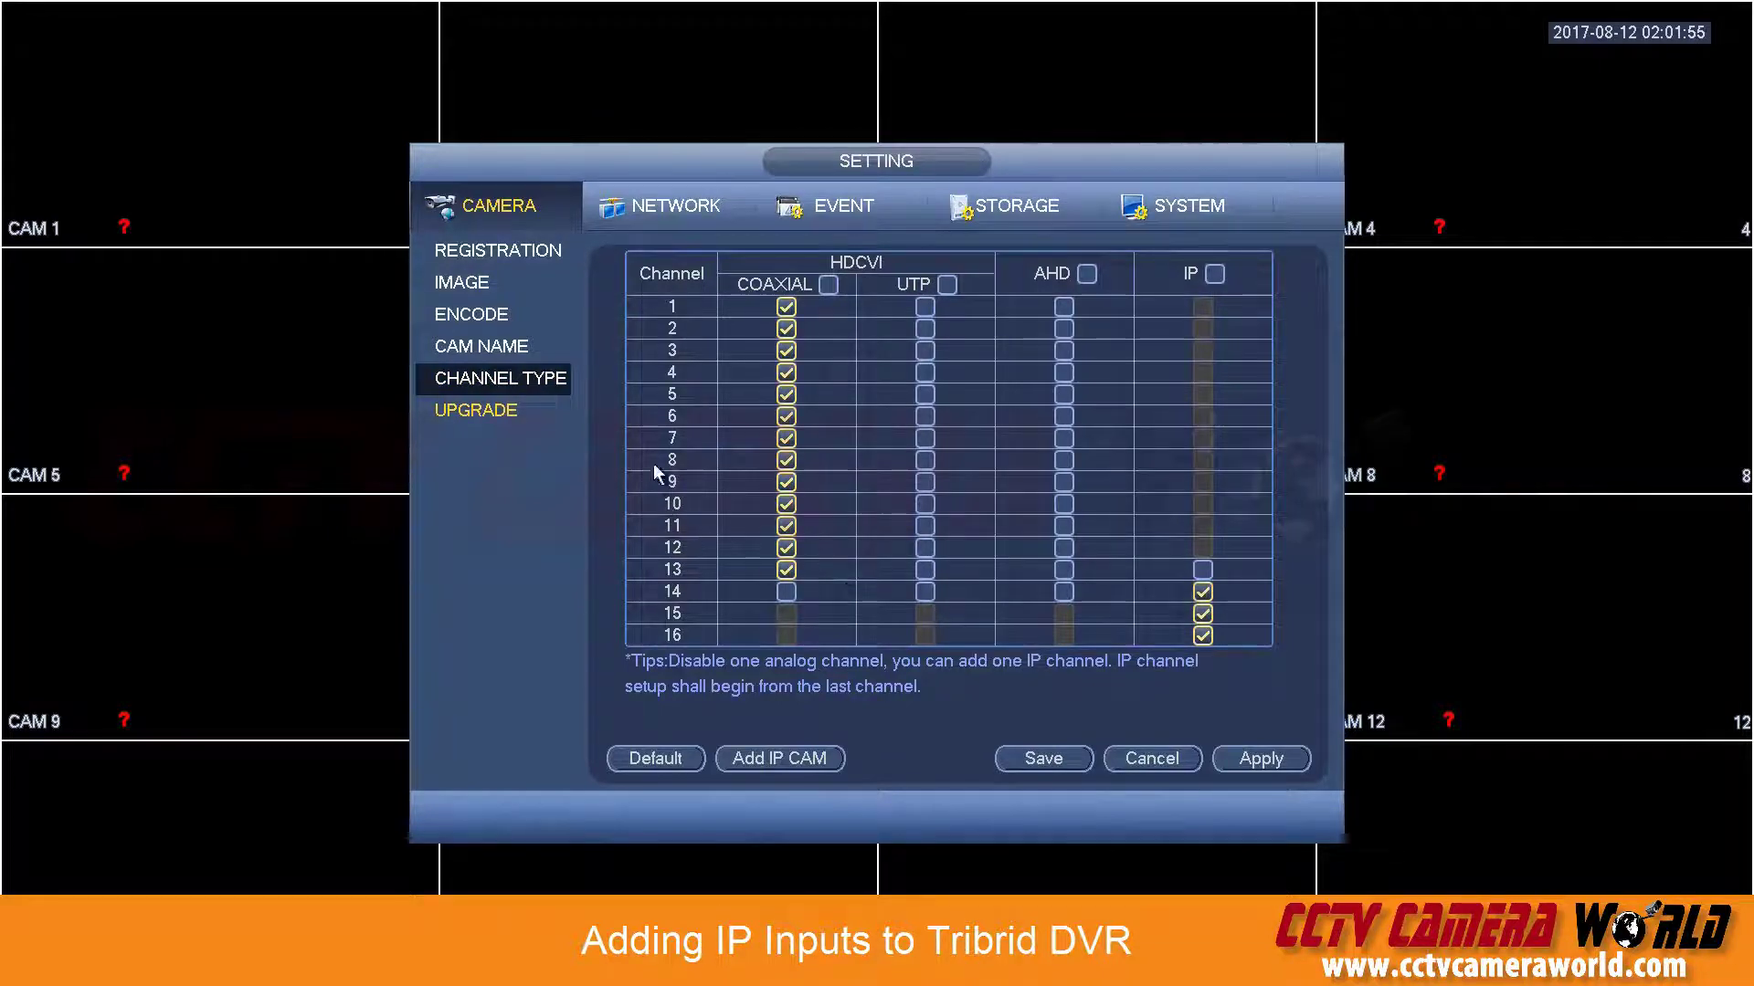
{"action": "left_click", "coordinate": [543, 259]}
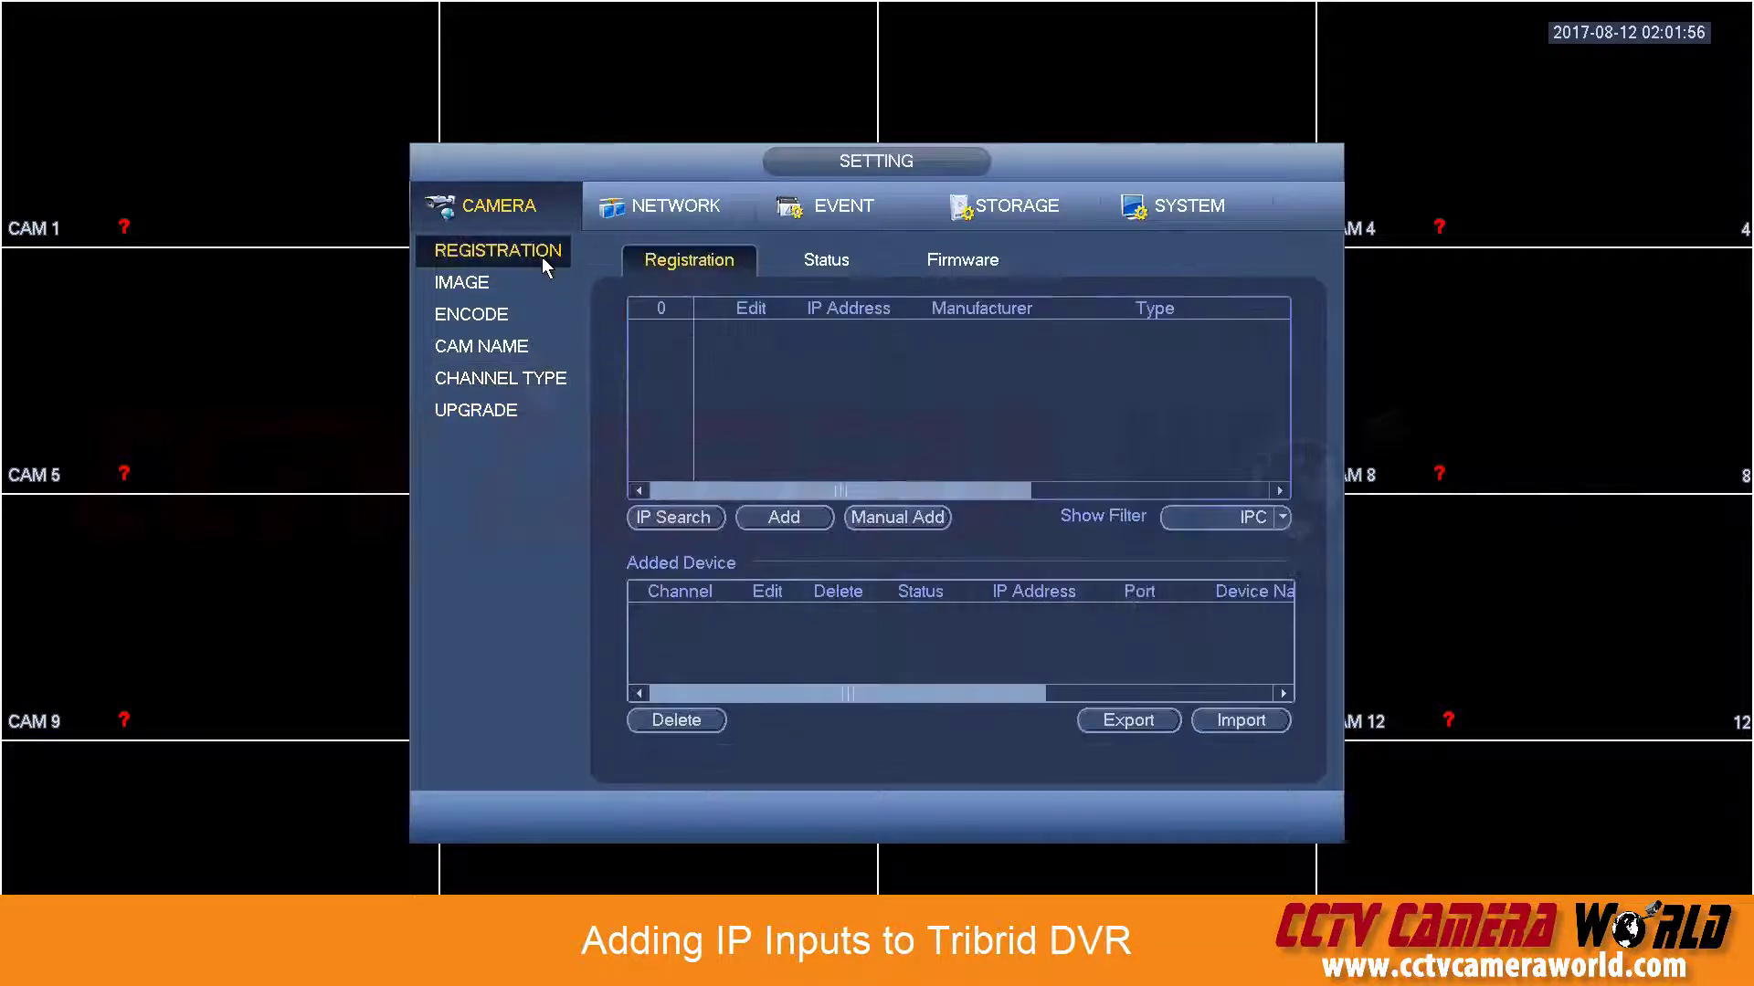
{"action": "left_click", "coordinate": [675, 518]}
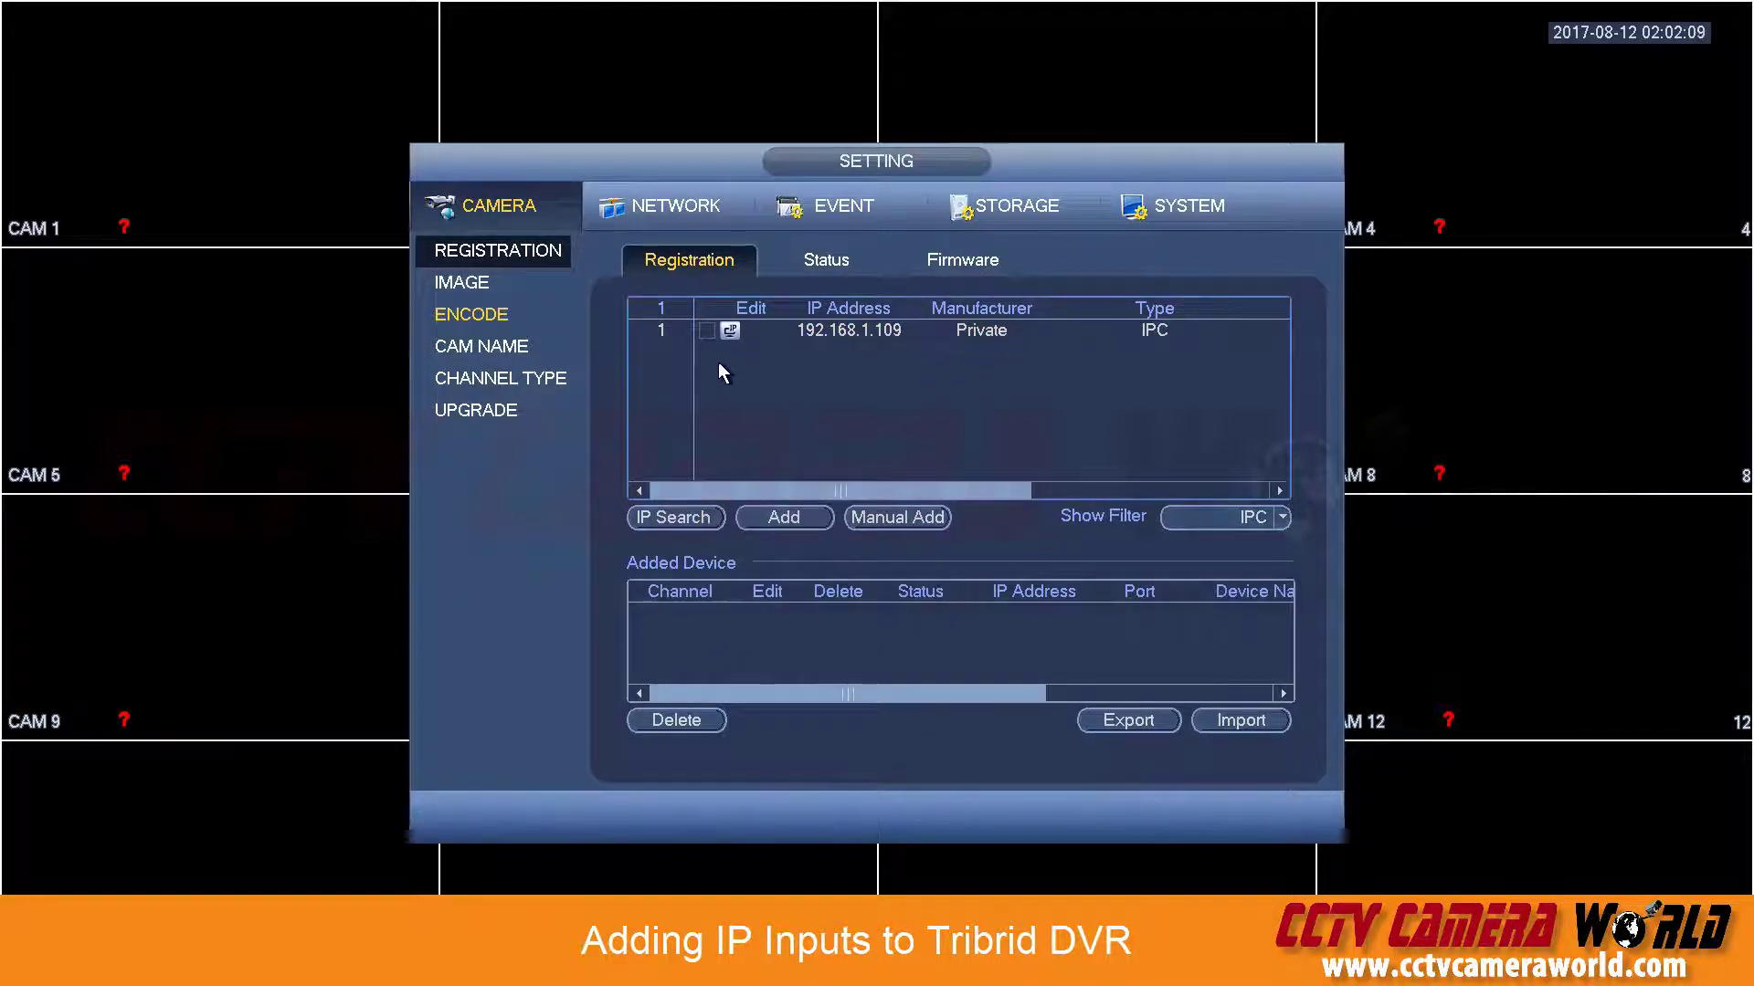
{"action": "left_click", "coordinate": [711, 332]}
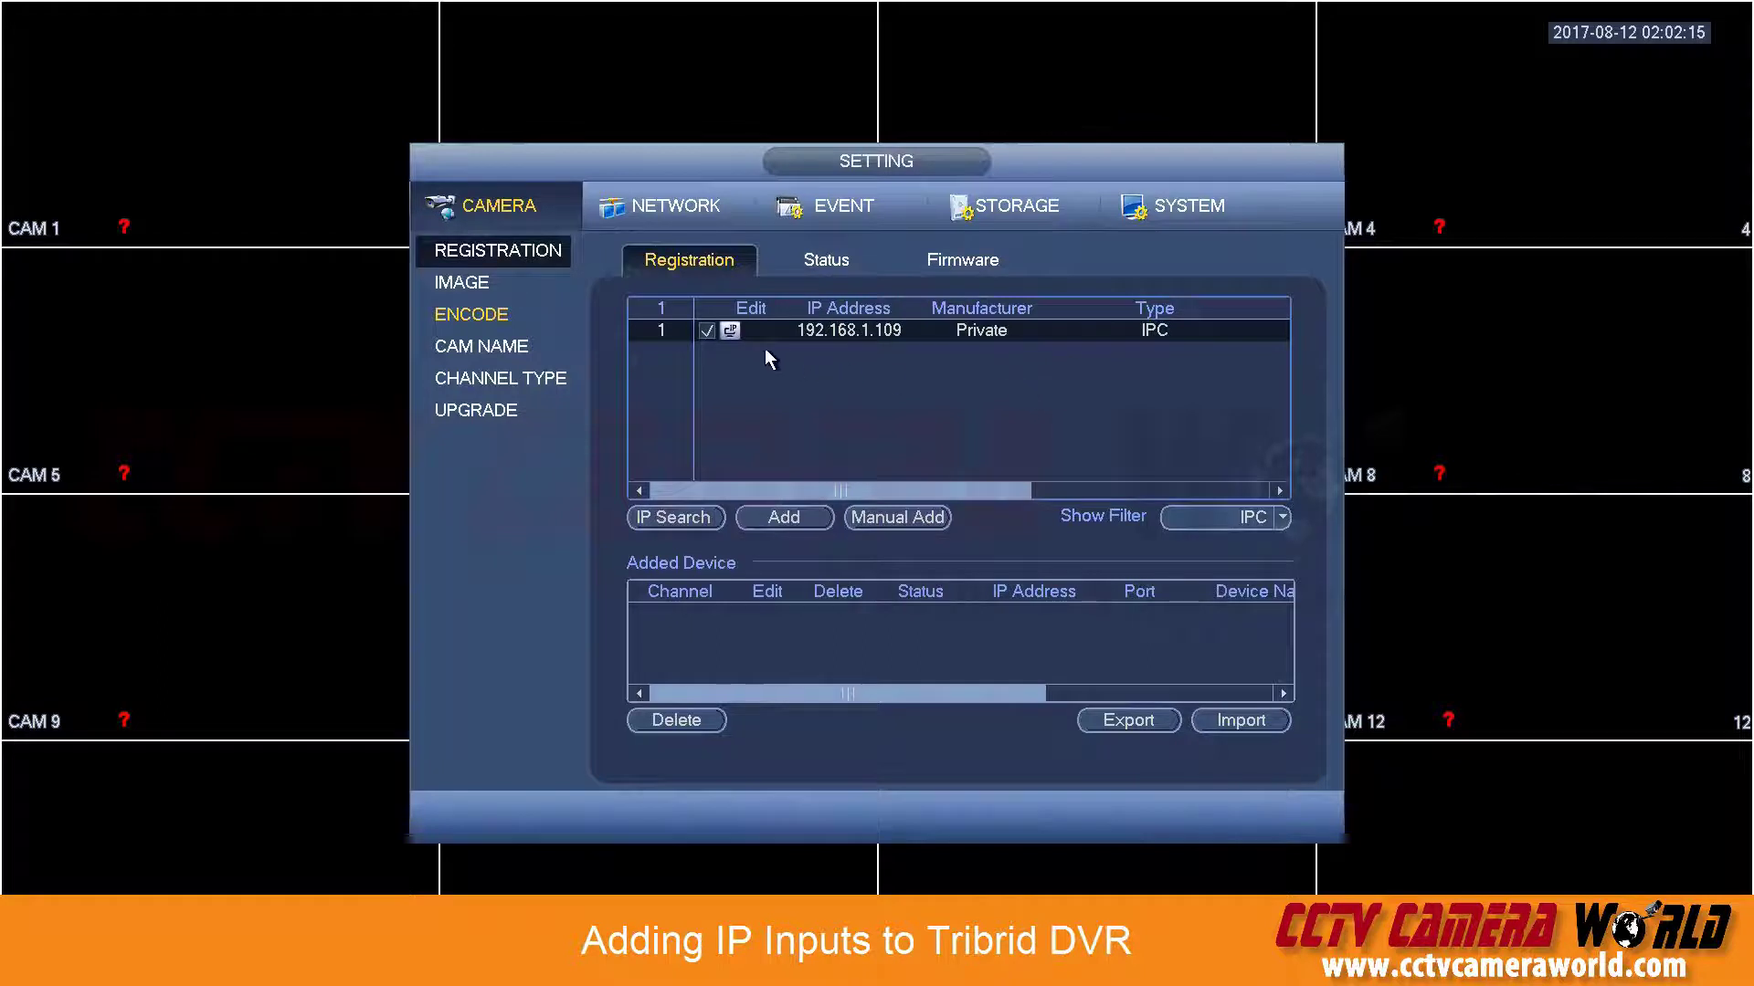
{"action": "left_click", "coordinate": [809, 517]}
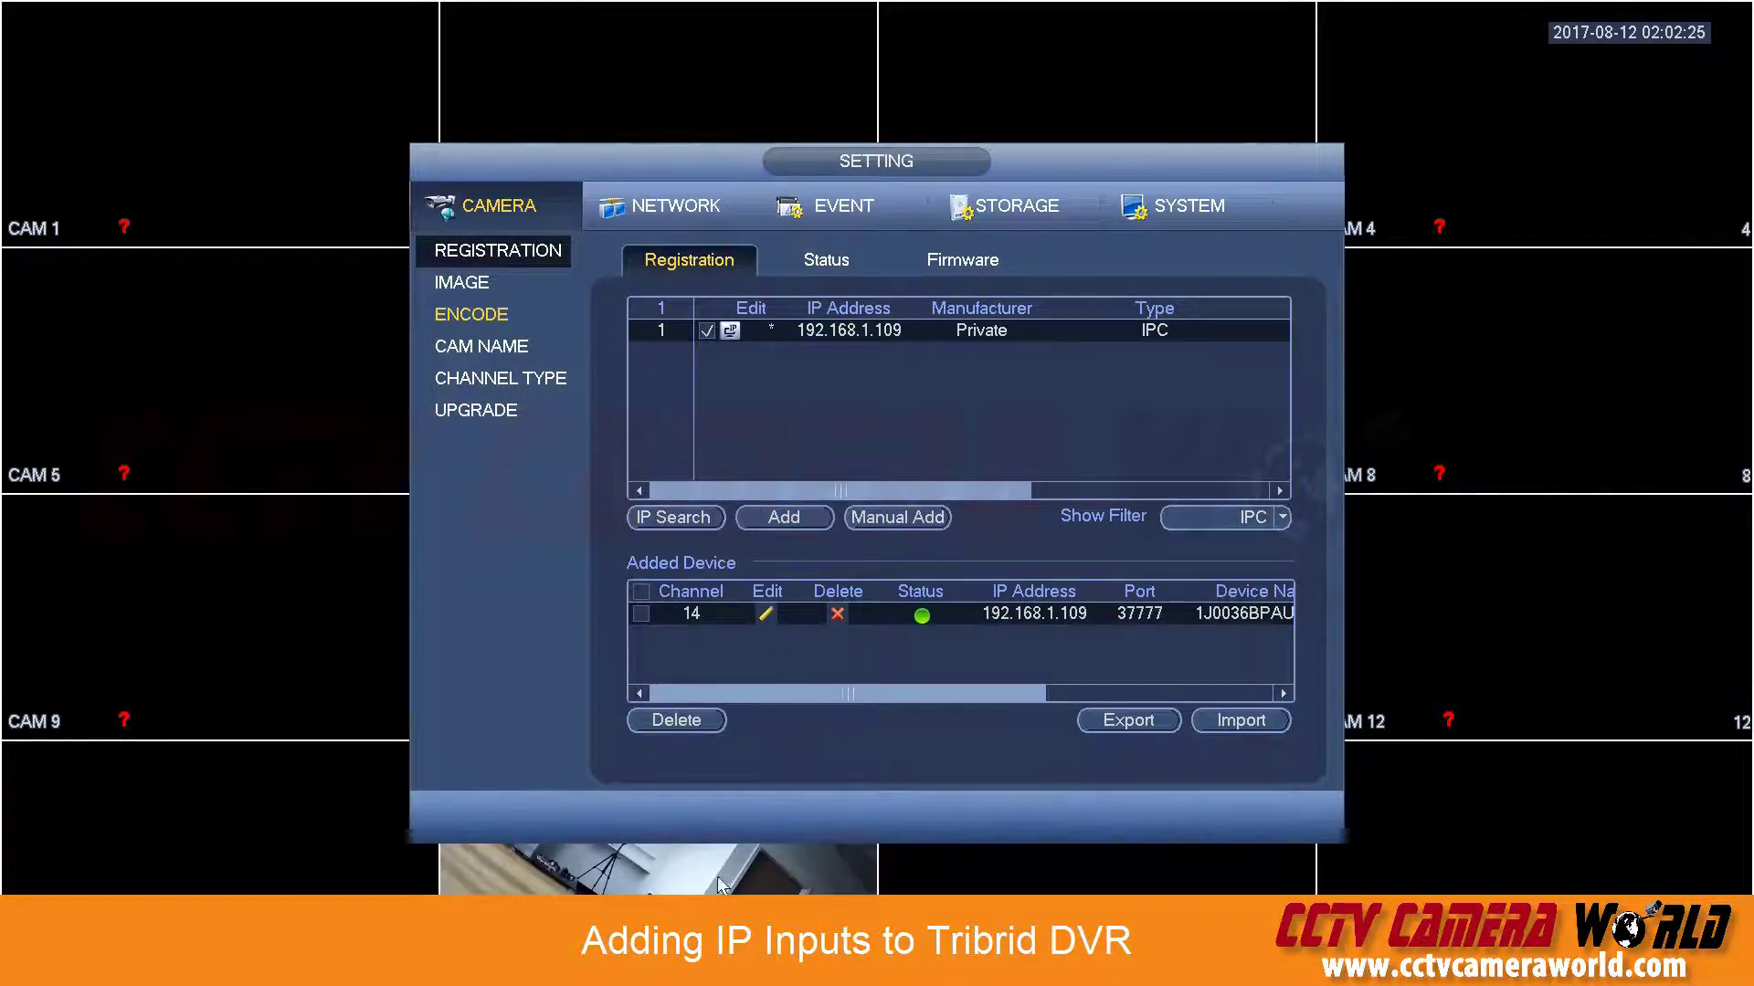
{"action": "left_click", "coordinate": [837, 614]}
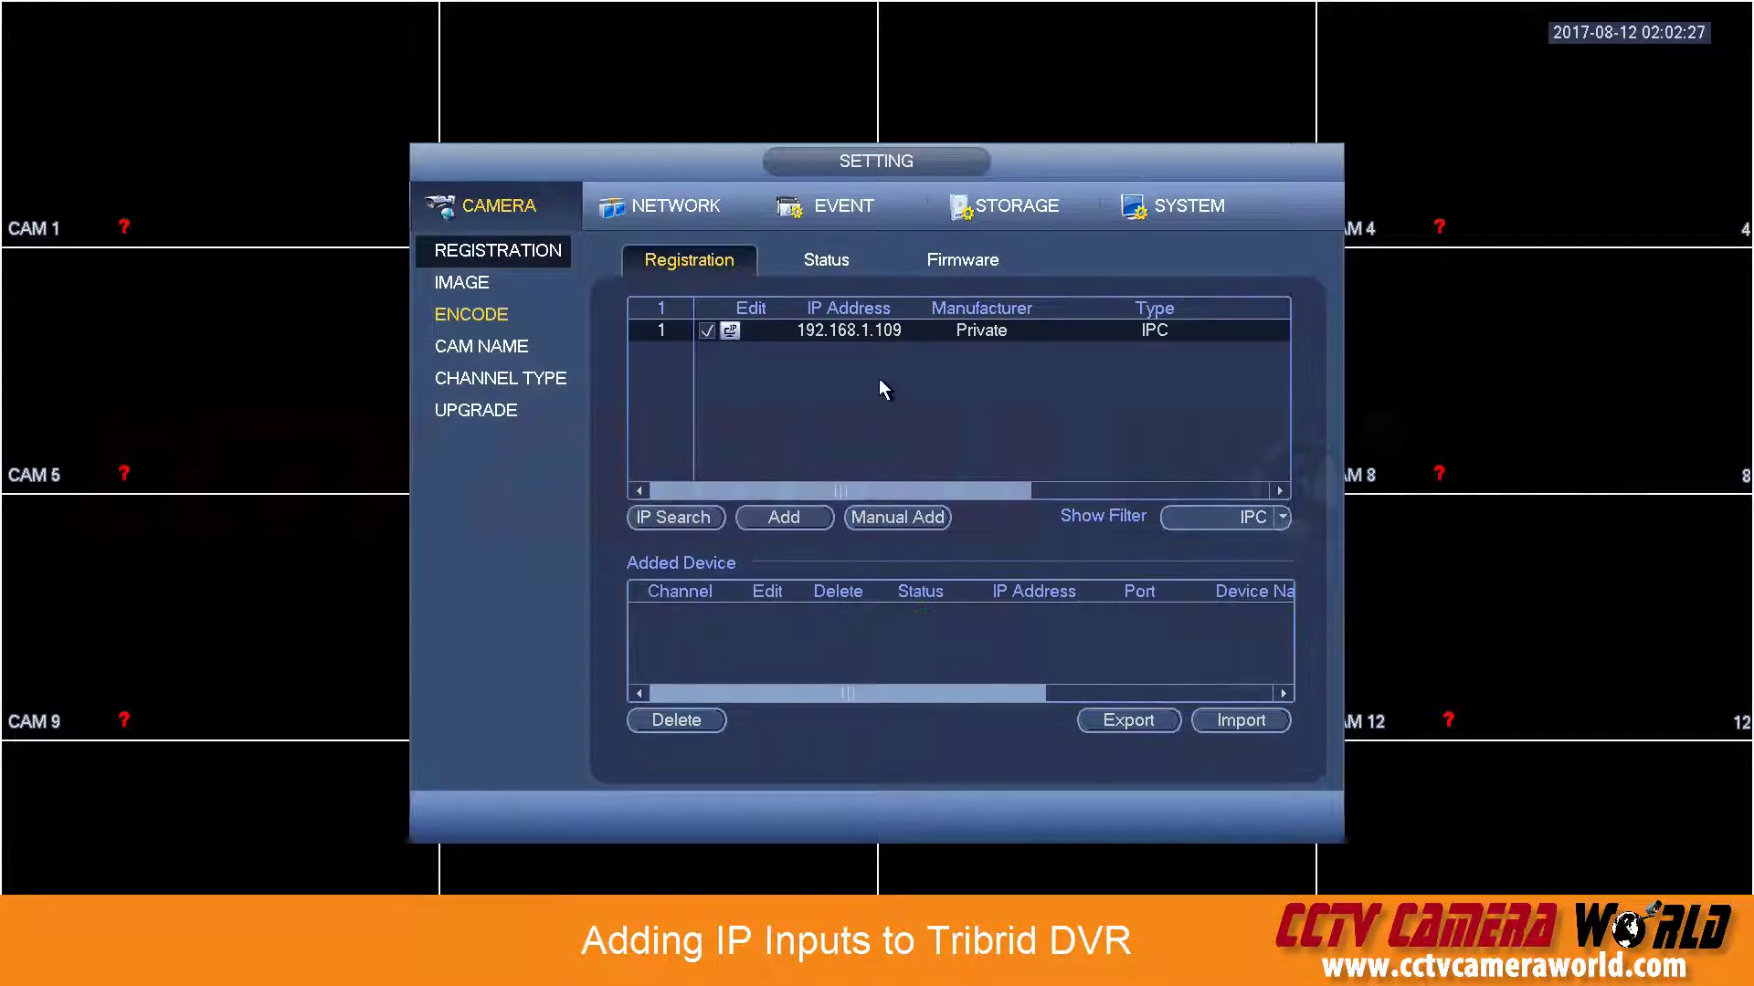
- On the Channel Type page, use Add IP CAM and confirm the recorder reboot
{"action": "left_click", "coordinate": [566, 373]}
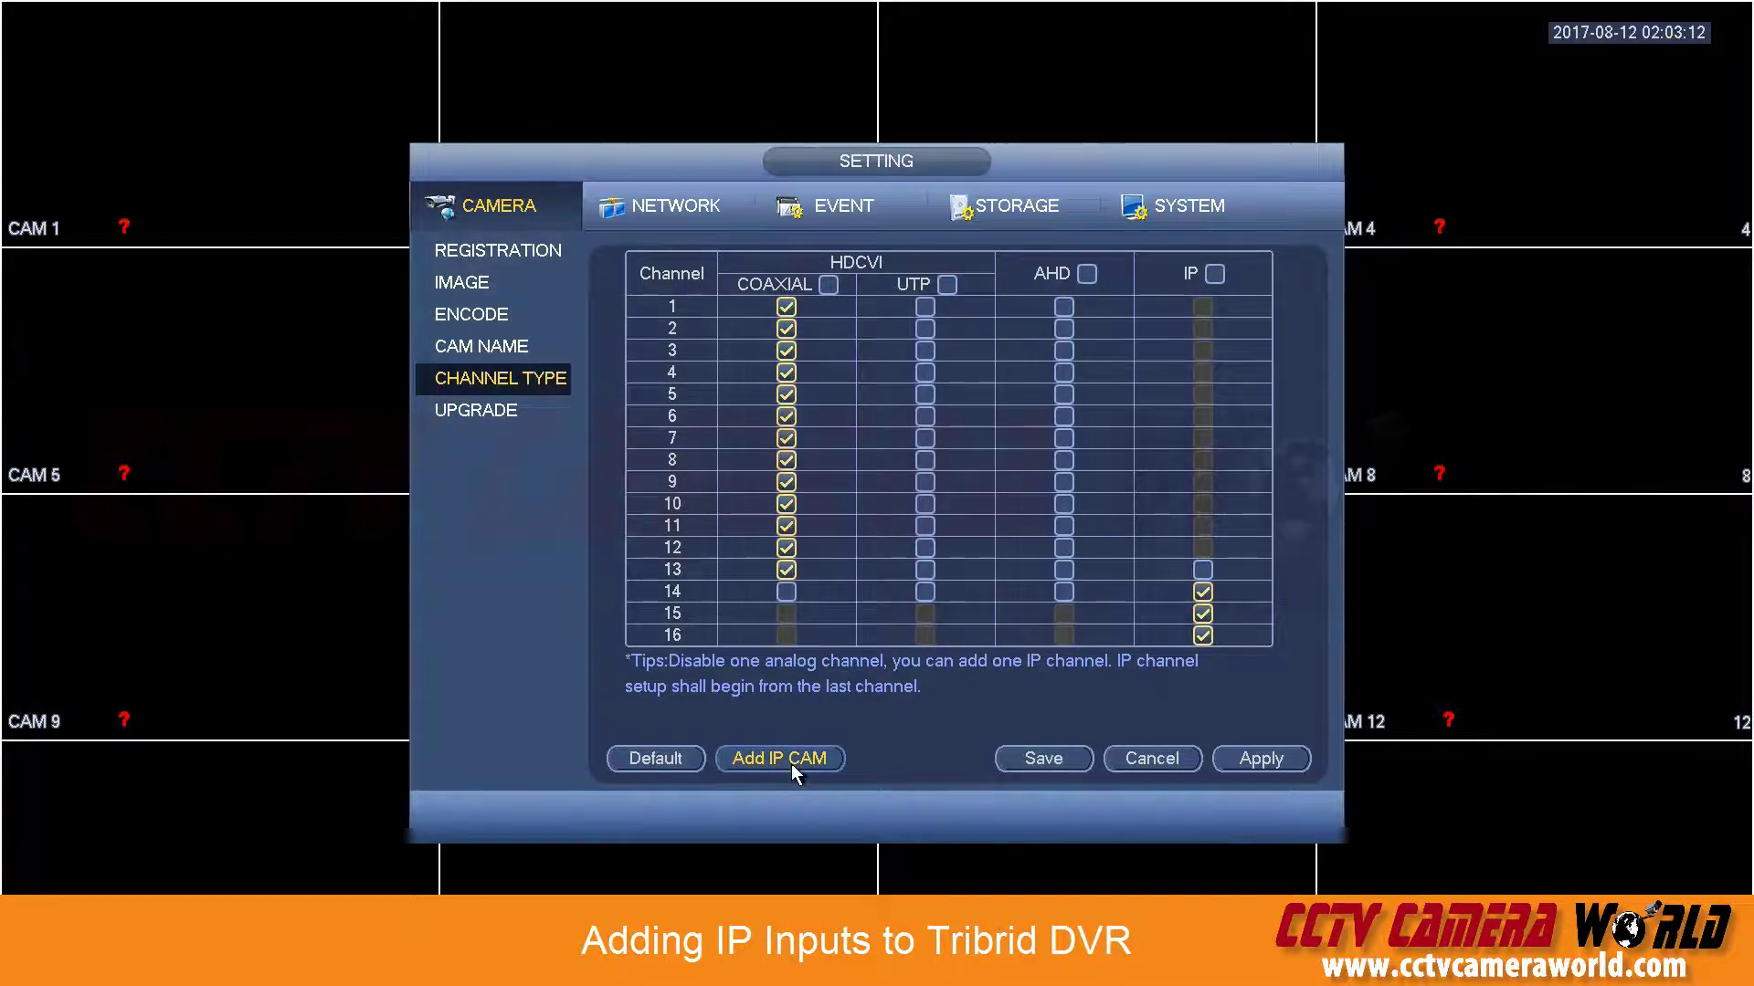
{"action": "left_click", "coordinate": [791, 764]}
{"action": "left_click", "coordinate": [818, 579]}
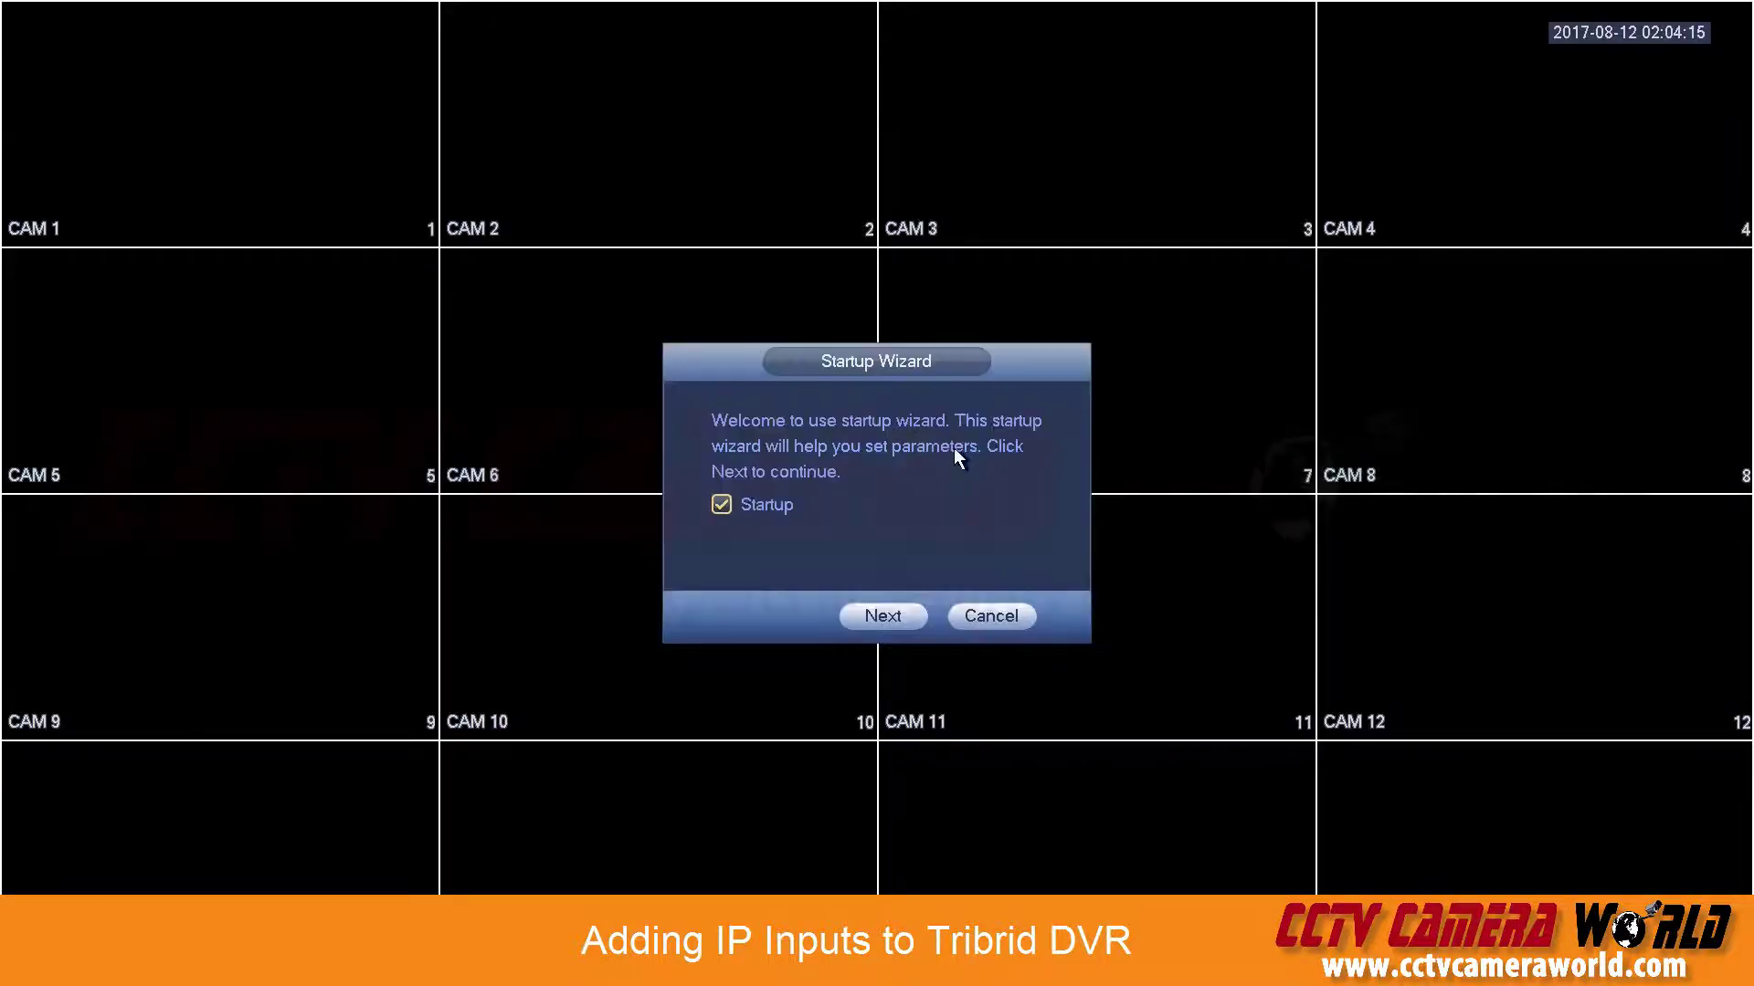
- Cancel the Startup Wizard after the reboot and open the live grid's quick menu
{"action": "left_click", "coordinate": [1005, 616]}
{"action": "left_click", "coordinate": [802, 571]}
{"action": "right_click", "coordinate": [820, 586]}
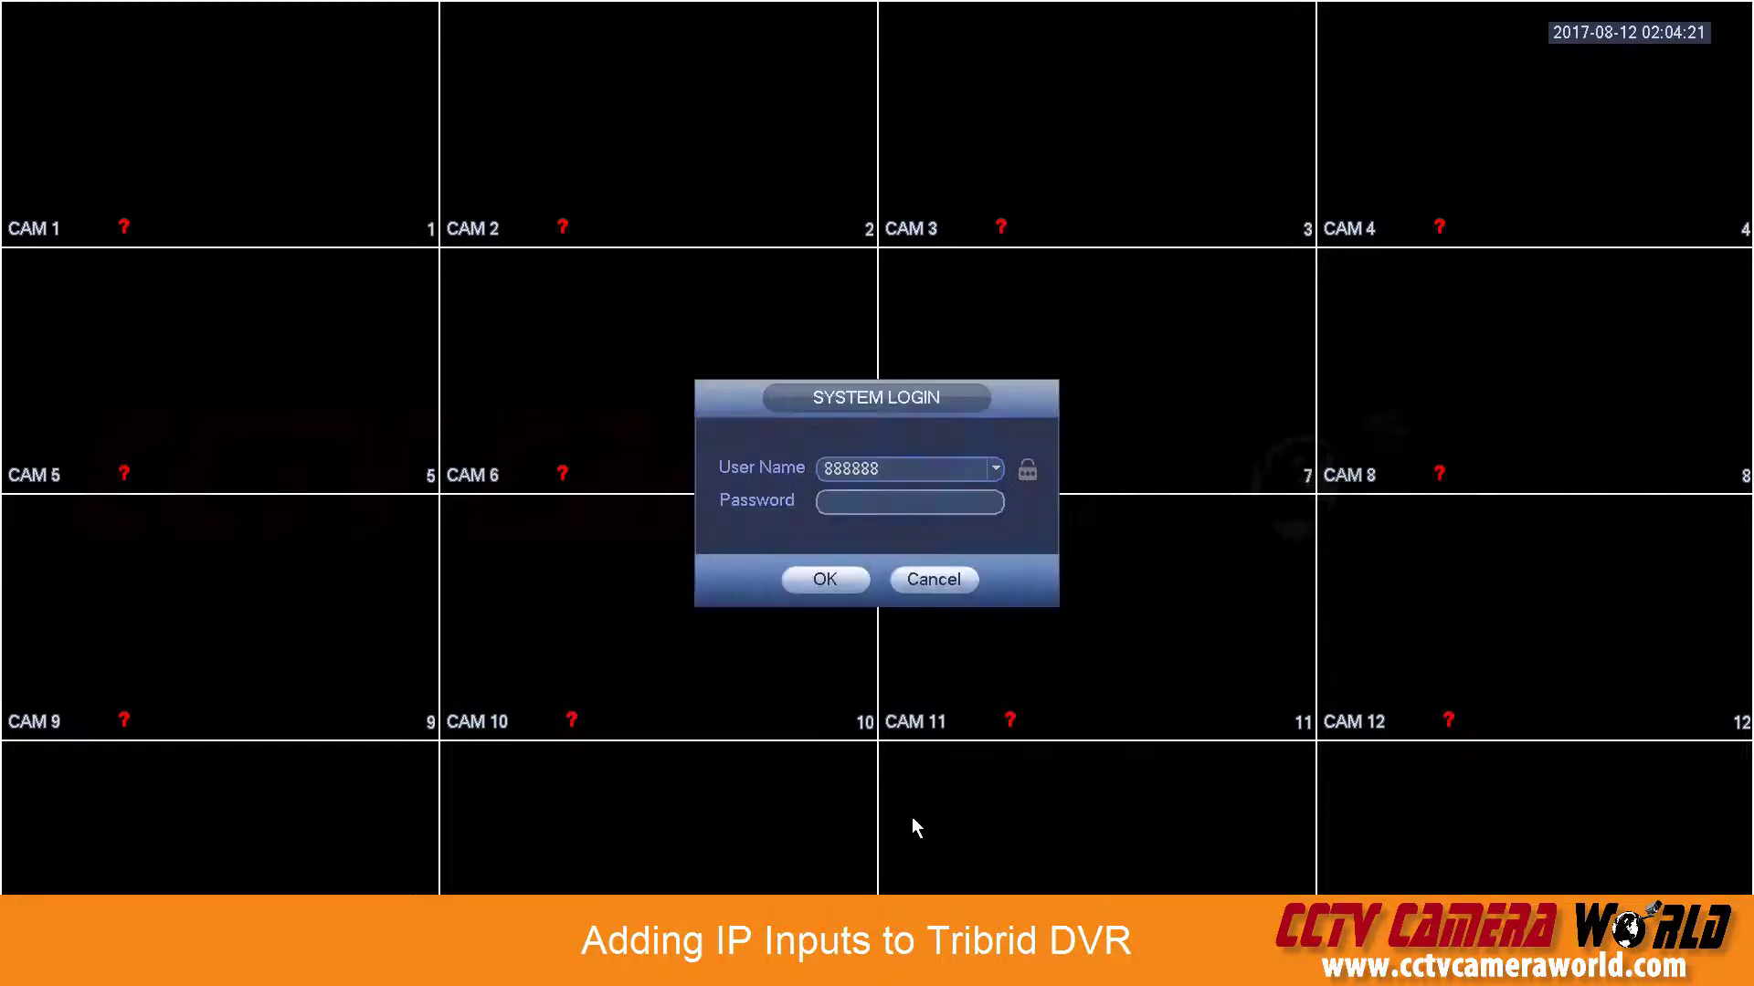
- Log in as the default user, entering the password on the on-screen keyboard
{"action": "left_click", "coordinate": [891, 471]}
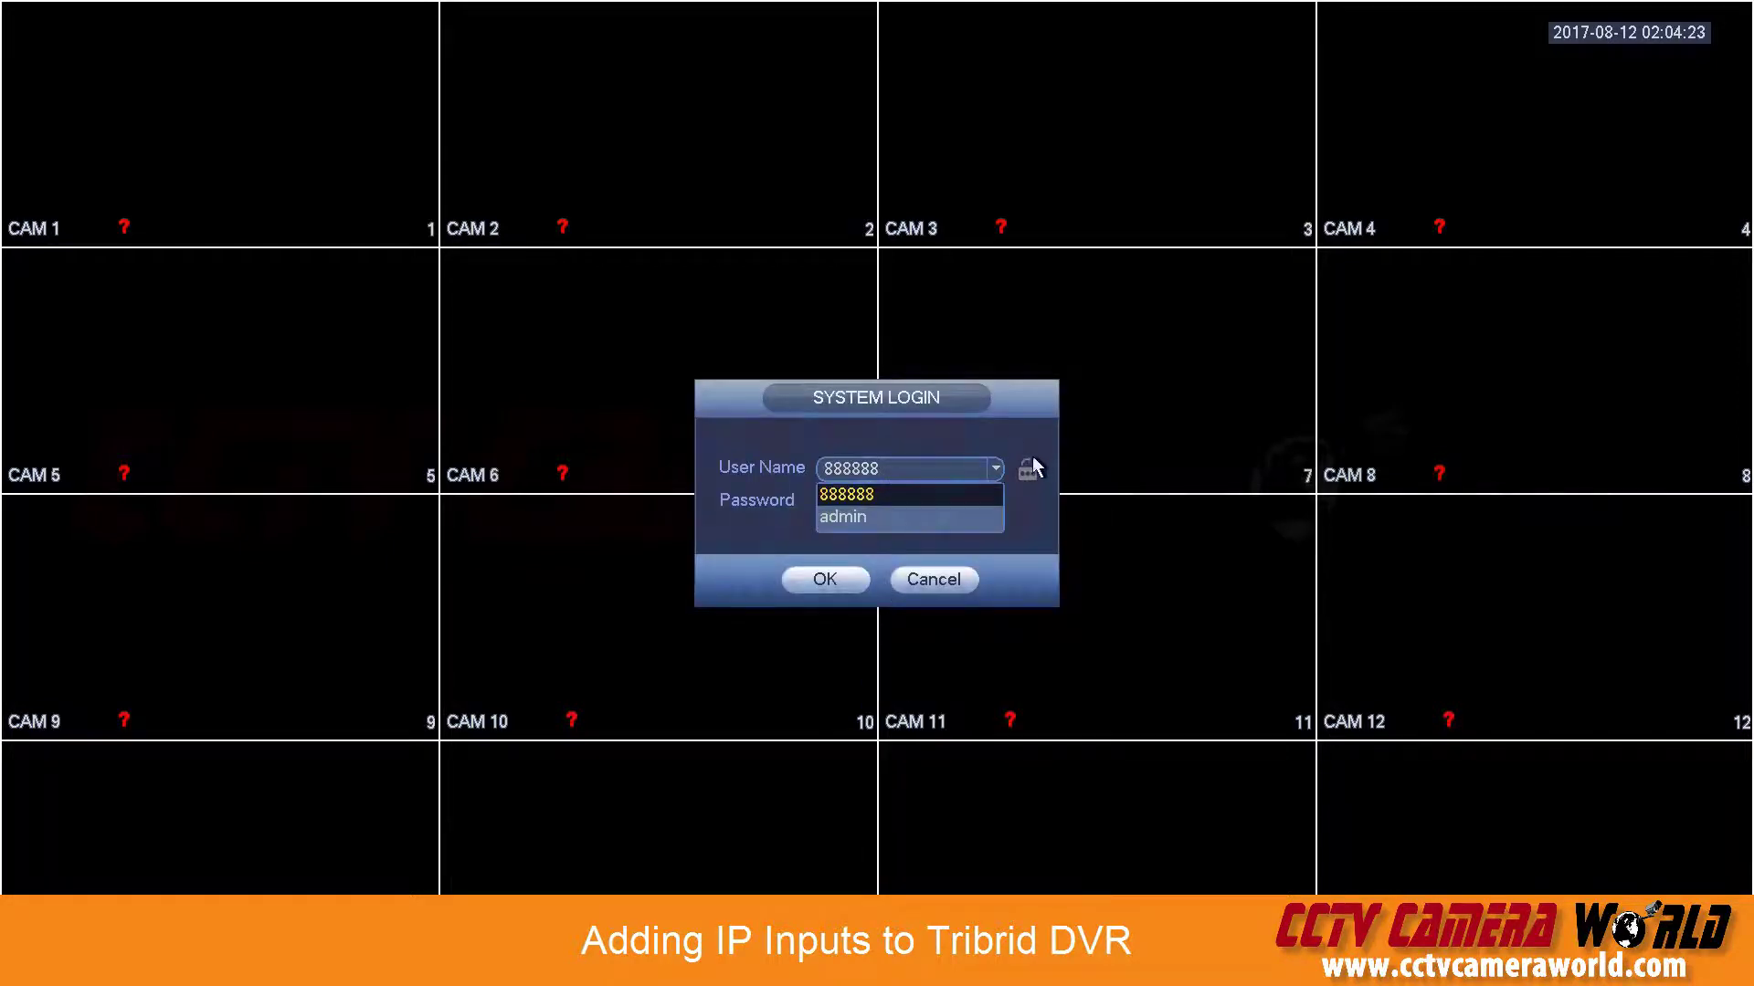
{"action": "left_click", "coordinate": [923, 494]}
{"action": "left_click", "coordinate": [924, 502]}
{"action": "left_click", "coordinate": [1085, 592]}
{"action": "left_click", "coordinate": [1085, 592]}
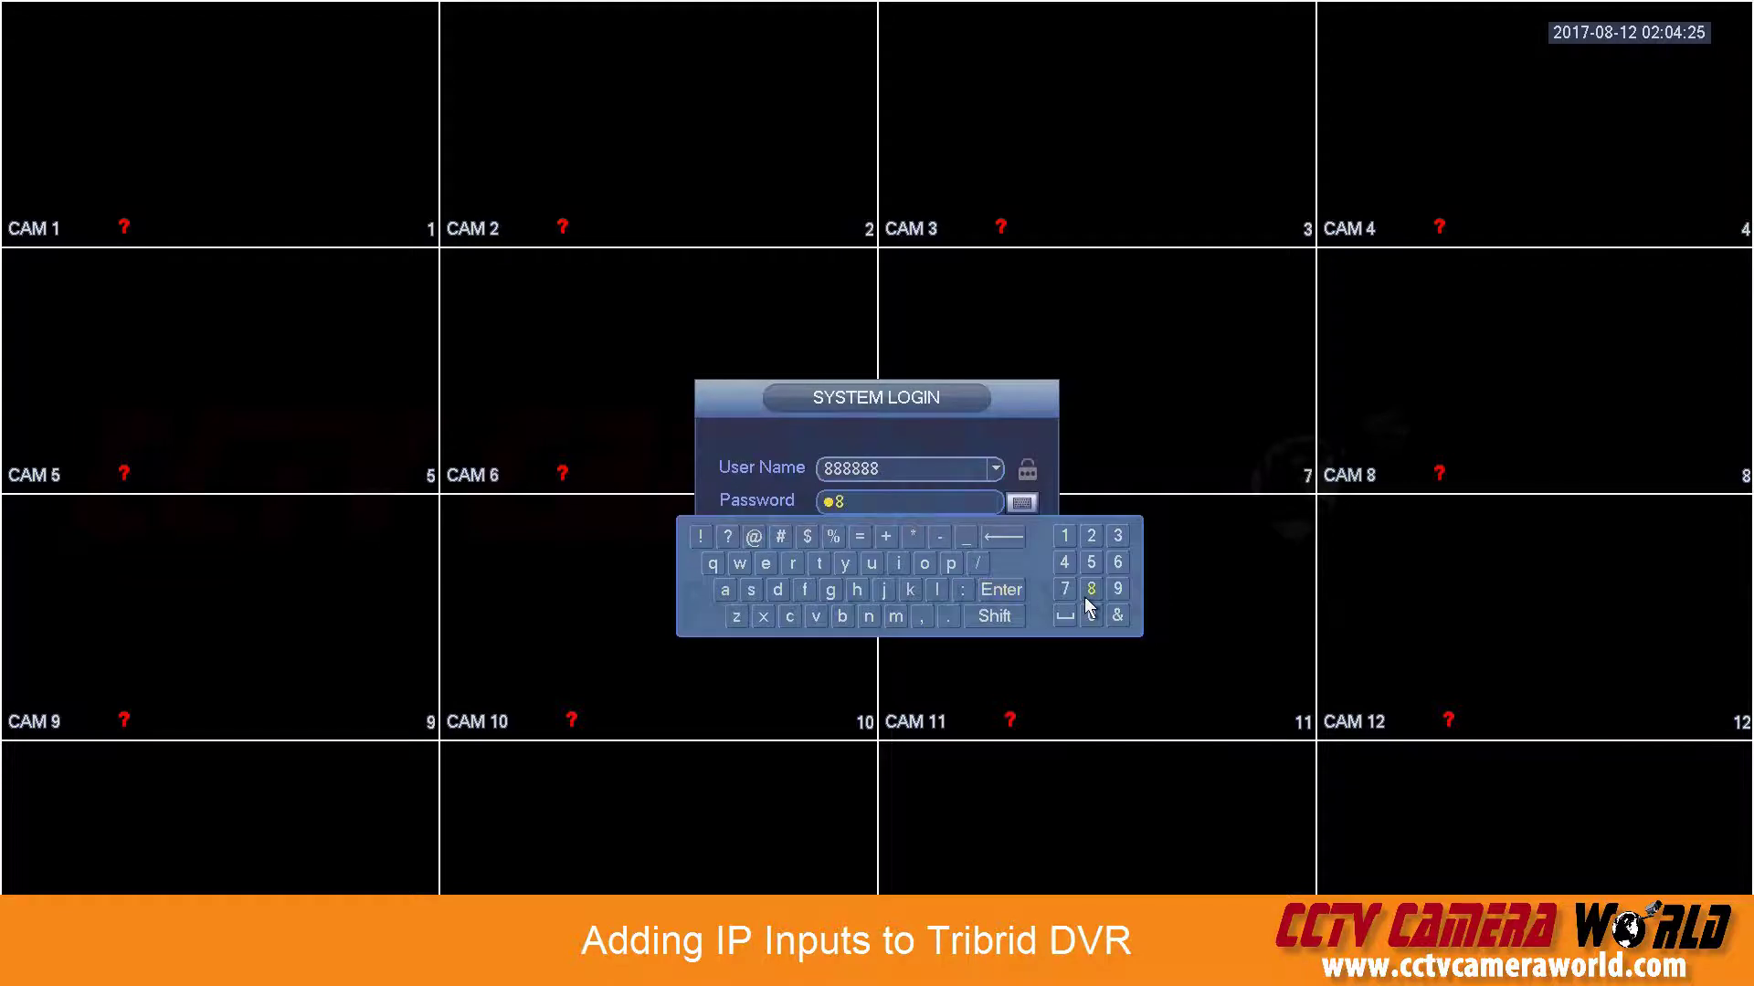
{"action": "left_click", "coordinate": [1086, 592]}
{"action": "left_click", "coordinate": [1085, 592]}
{"action": "left_click", "coordinate": [1085, 592]}
{"action": "left_click", "coordinate": [1085, 592]}
{"action": "left_click", "coordinate": [1002, 591]}
{"action": "left_click", "coordinate": [854, 584]}
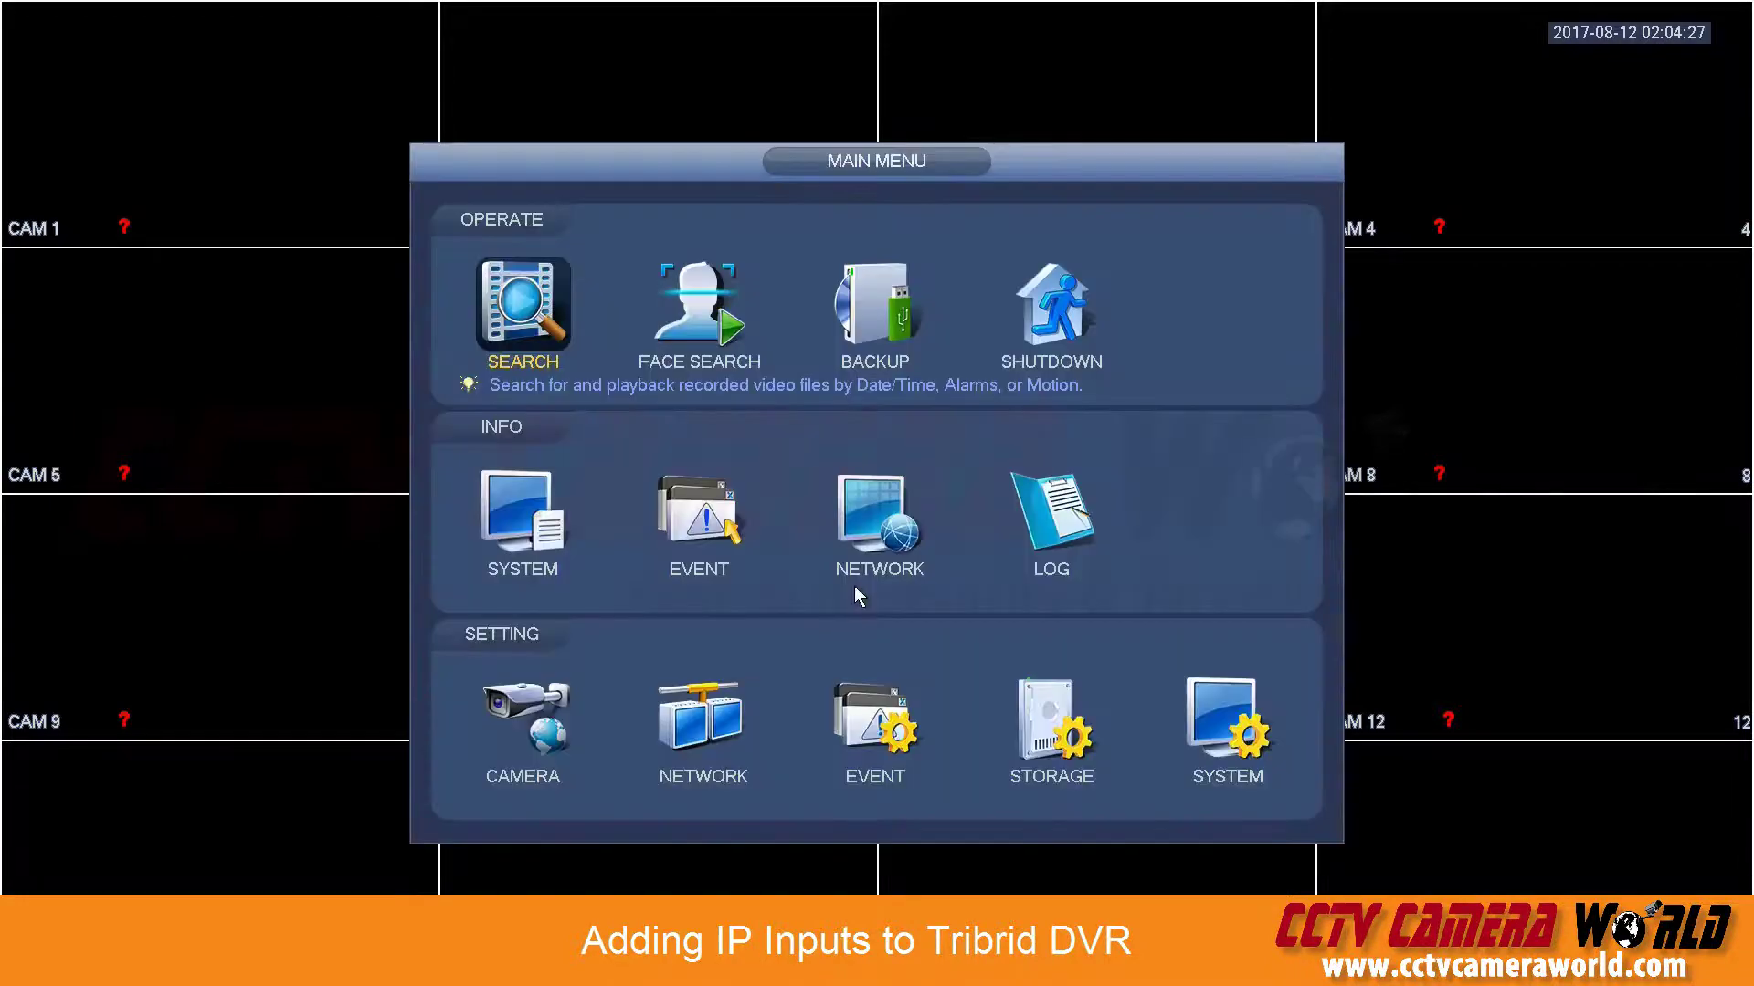
- Open Camera › Channel Type and scroll the table to review which channels are IP inputs
{"action": "left_click", "coordinate": [548, 756]}
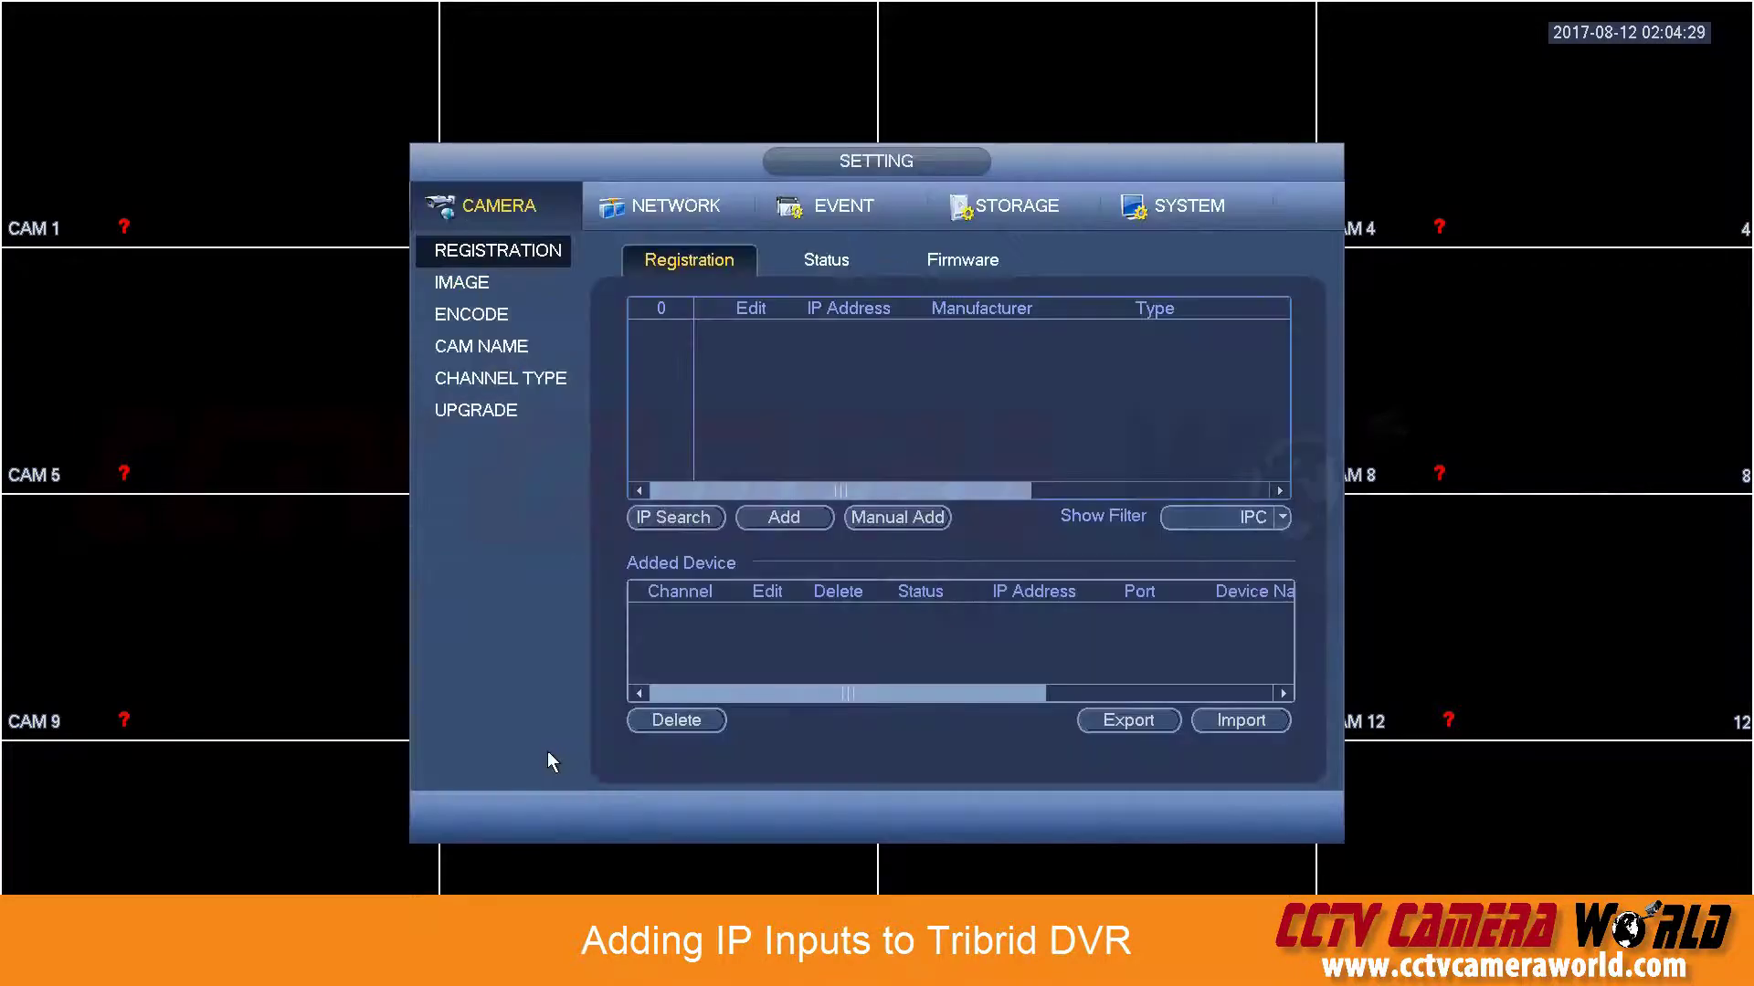
{"action": "left_click", "coordinate": [530, 382]}
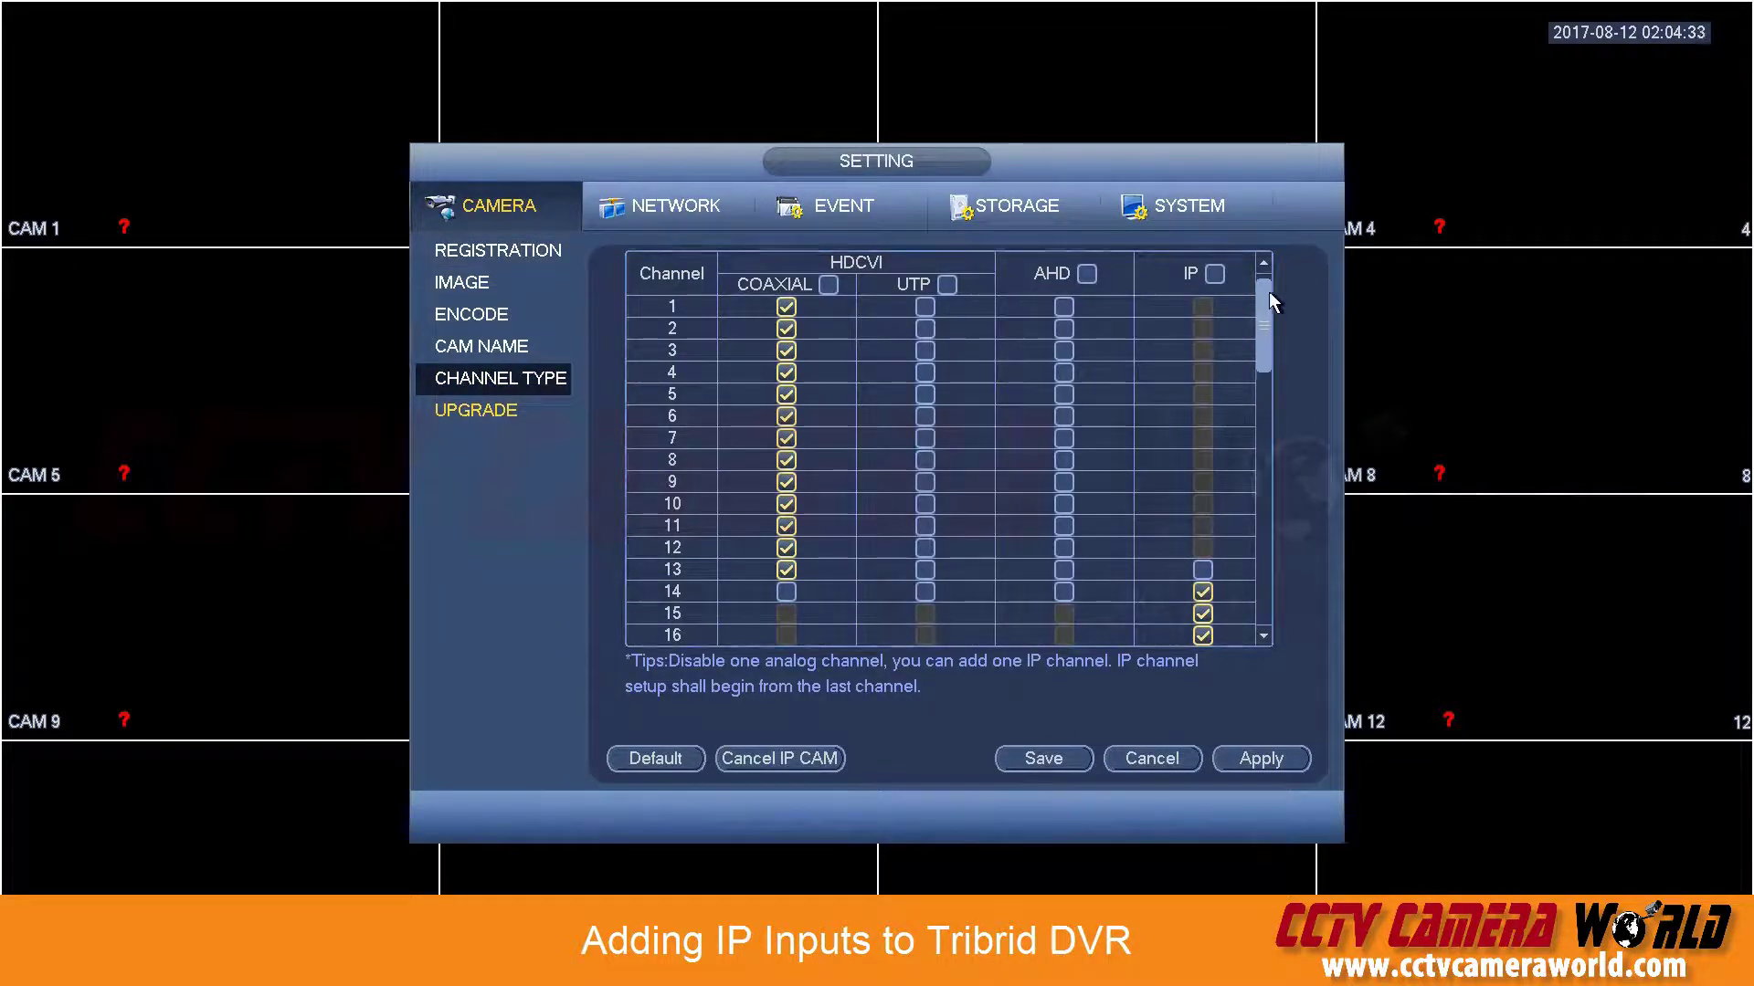
{"action": "left_click_drag", "start_coordinate": [1268, 292], "coordinate": [1238, 411]}
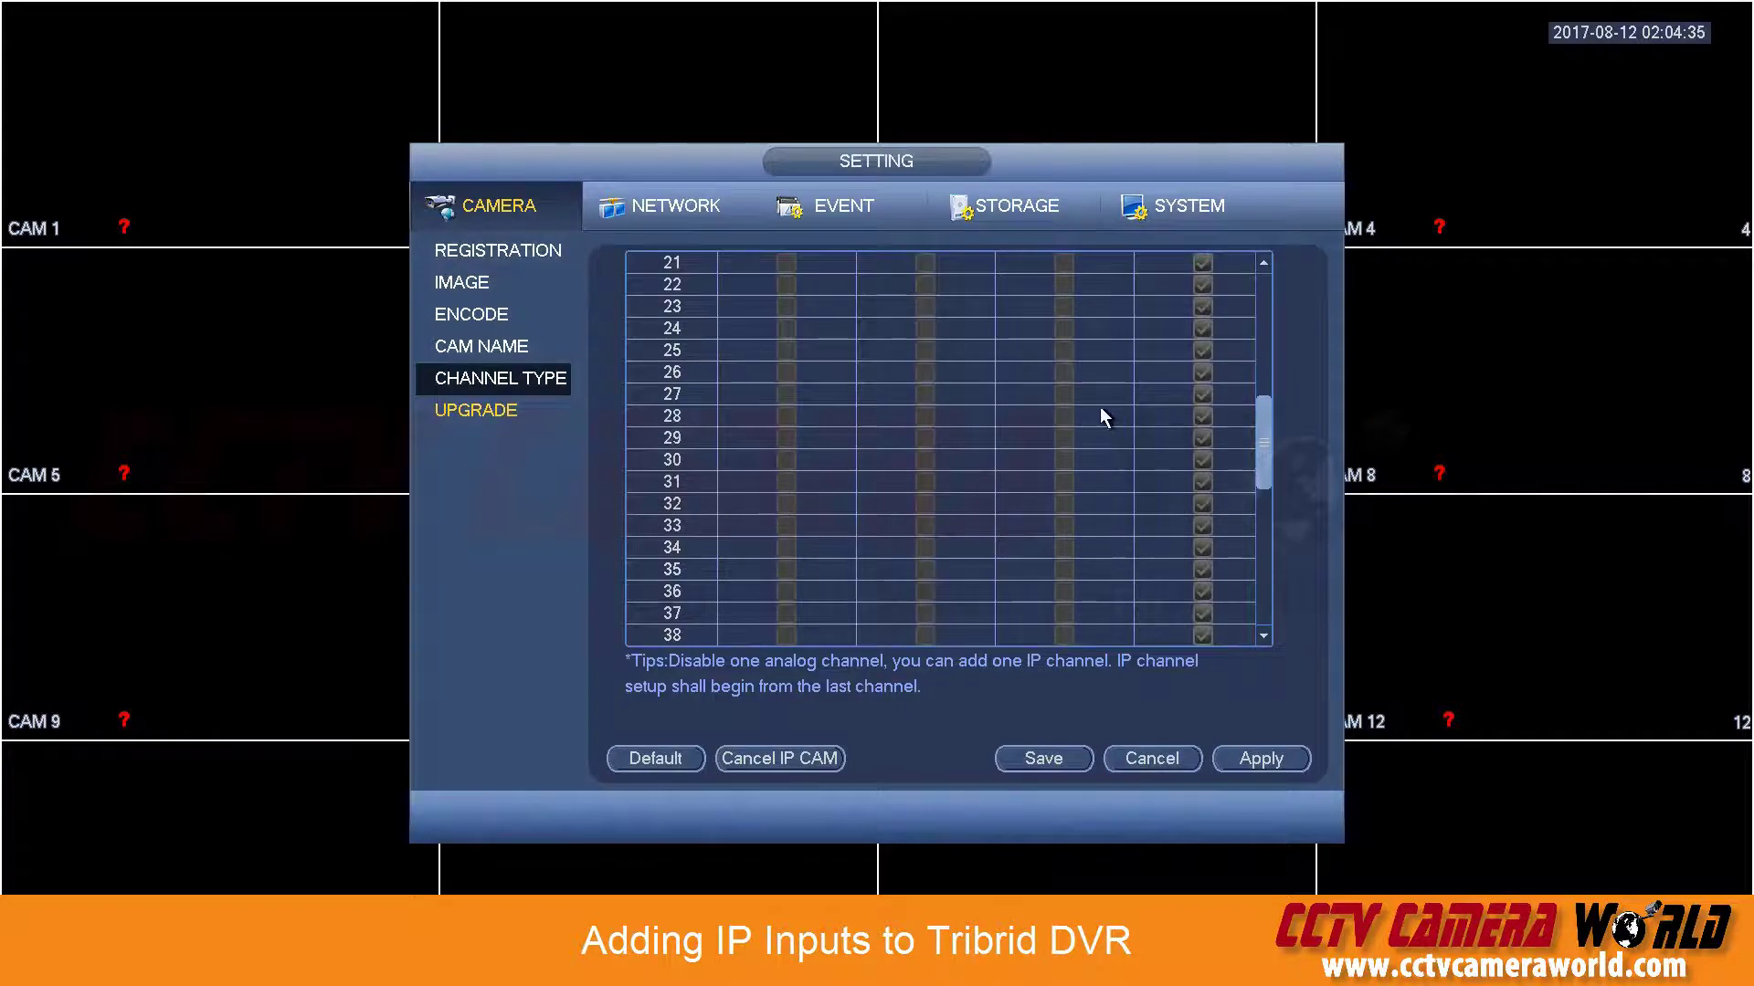
{"action": "scroll", "coordinate": [1041, 380], "scroll_direction": "down", "scroll_amount": 5}
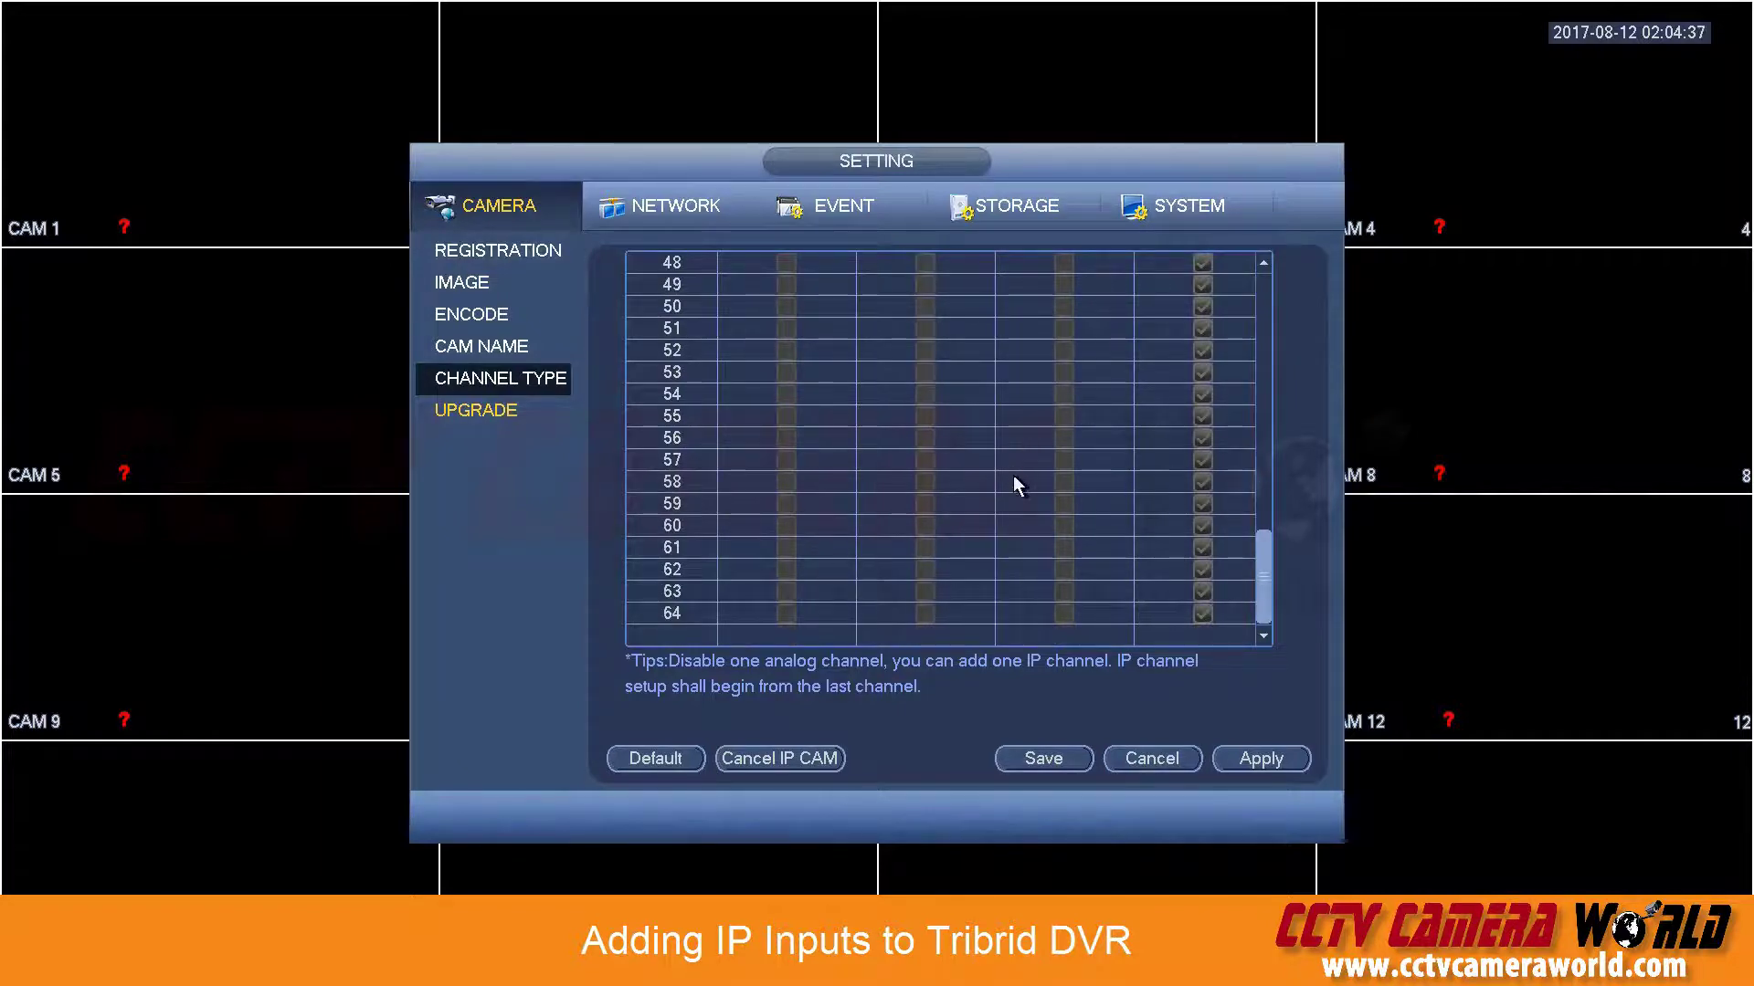
{"action": "scroll", "coordinate": [1014, 477], "scroll_direction": "up", "scroll_amount": 6}
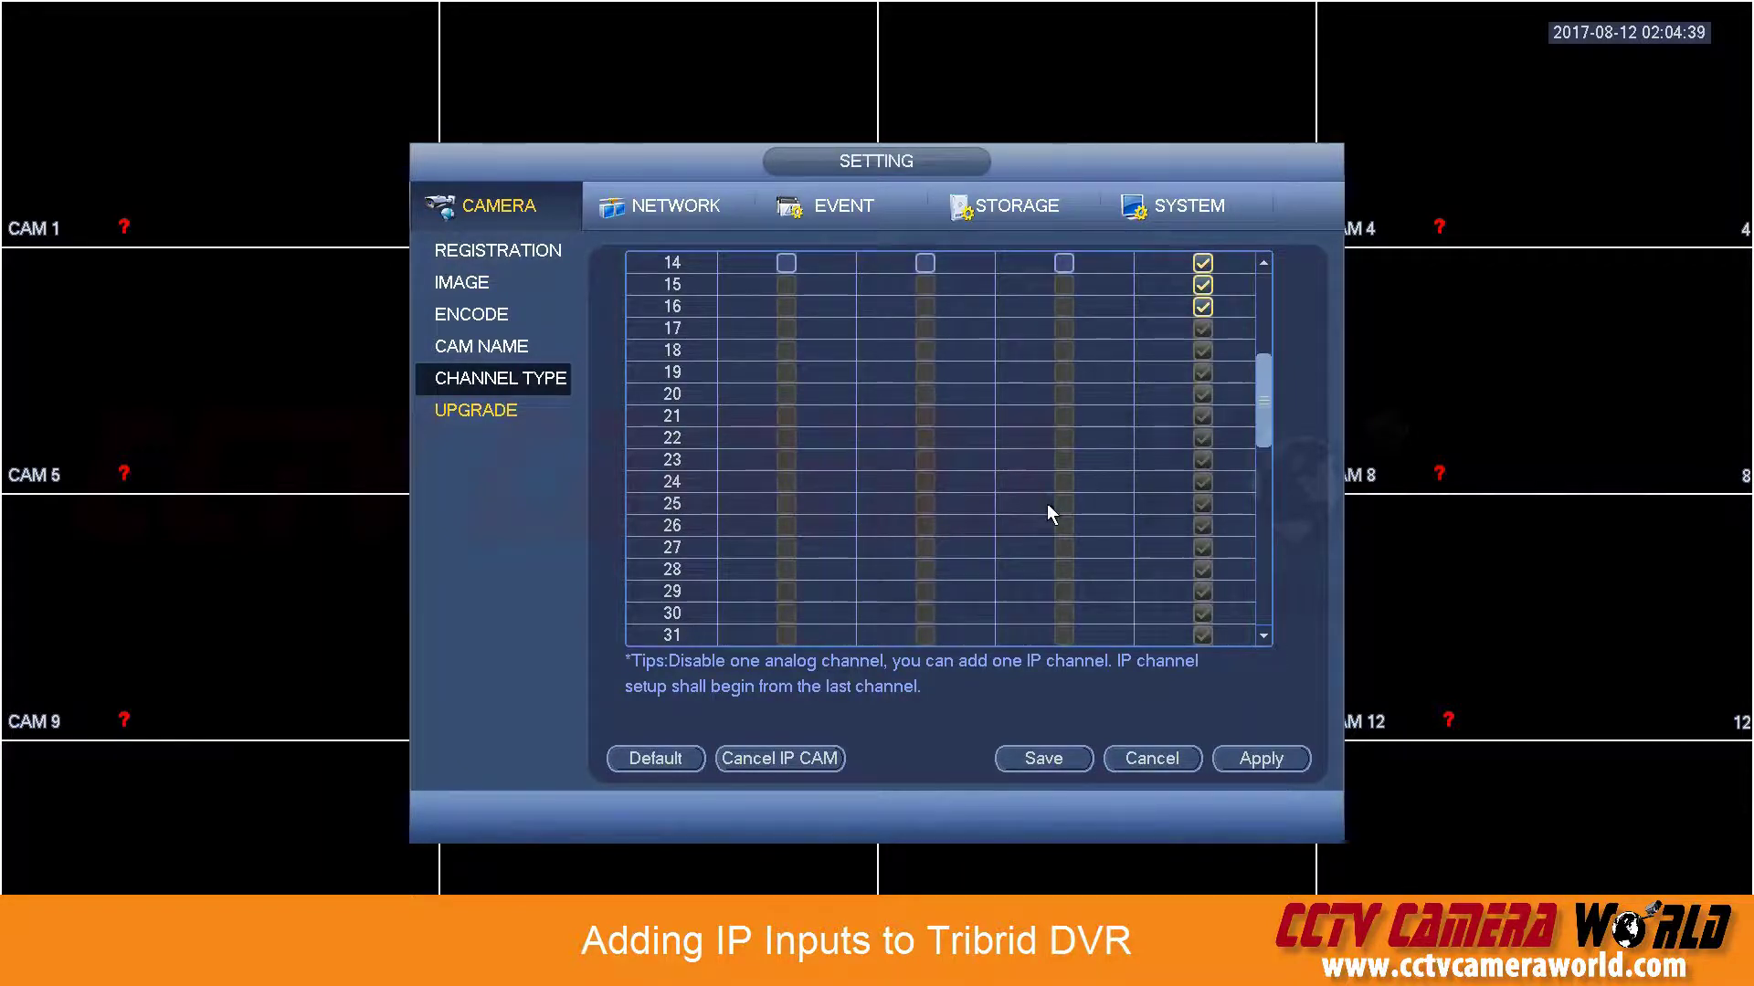
- On Registration, run IP Search and add the found camera at 192.168.1.109
{"action": "left_click", "coordinate": [517, 254]}
{"action": "left_click", "coordinate": [670, 510]}
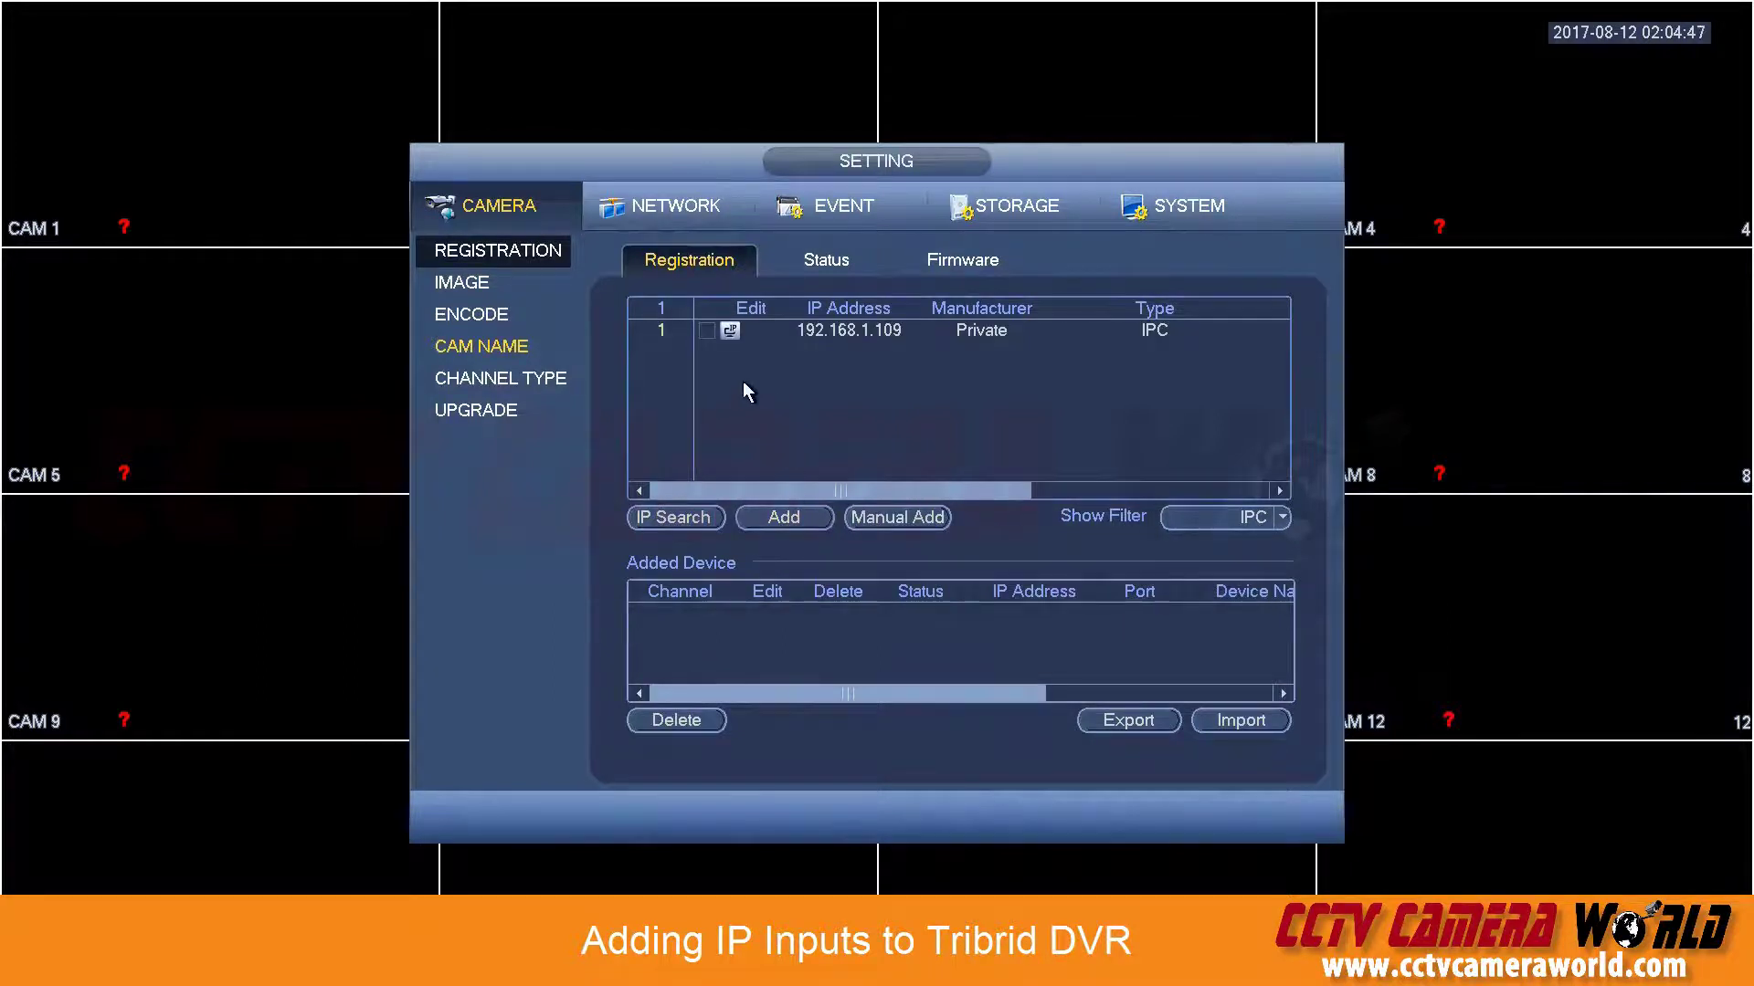
{"action": "left_click", "coordinate": [709, 331]}
{"action": "left_click", "coordinate": [779, 528]}
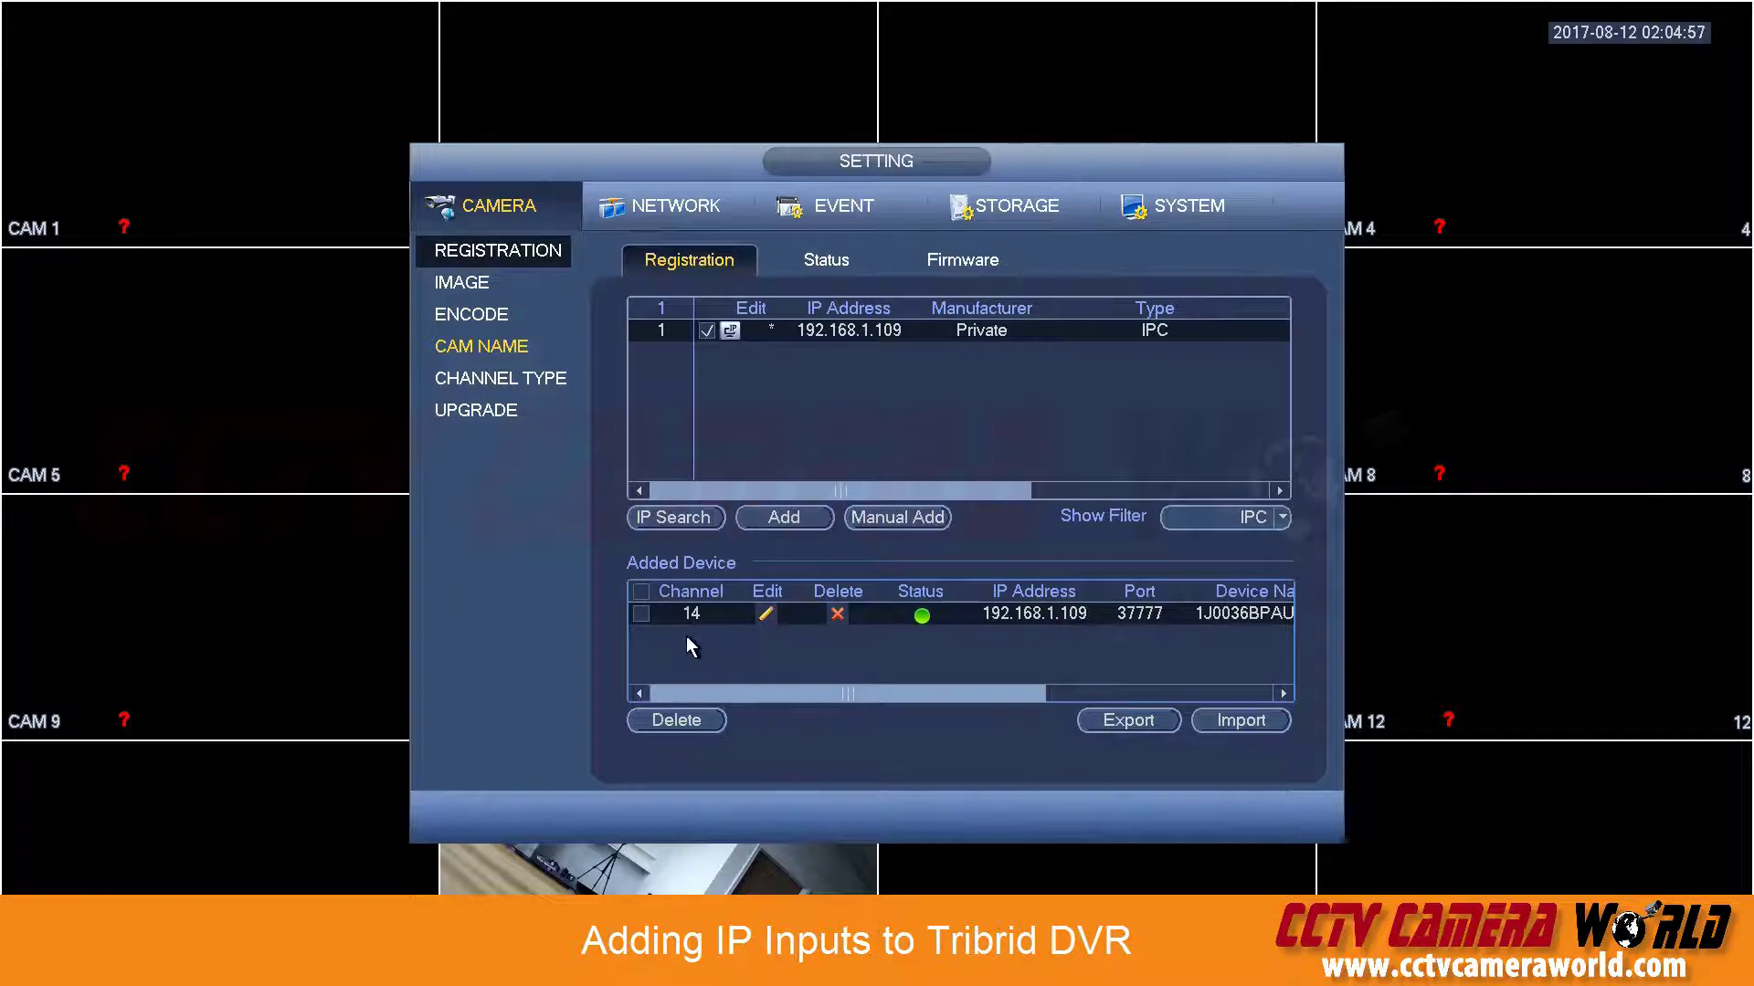
- Inspect the added camera's Edit details on channel 14, cancel, and delete the device
{"action": "left_click", "coordinate": [769, 615]}
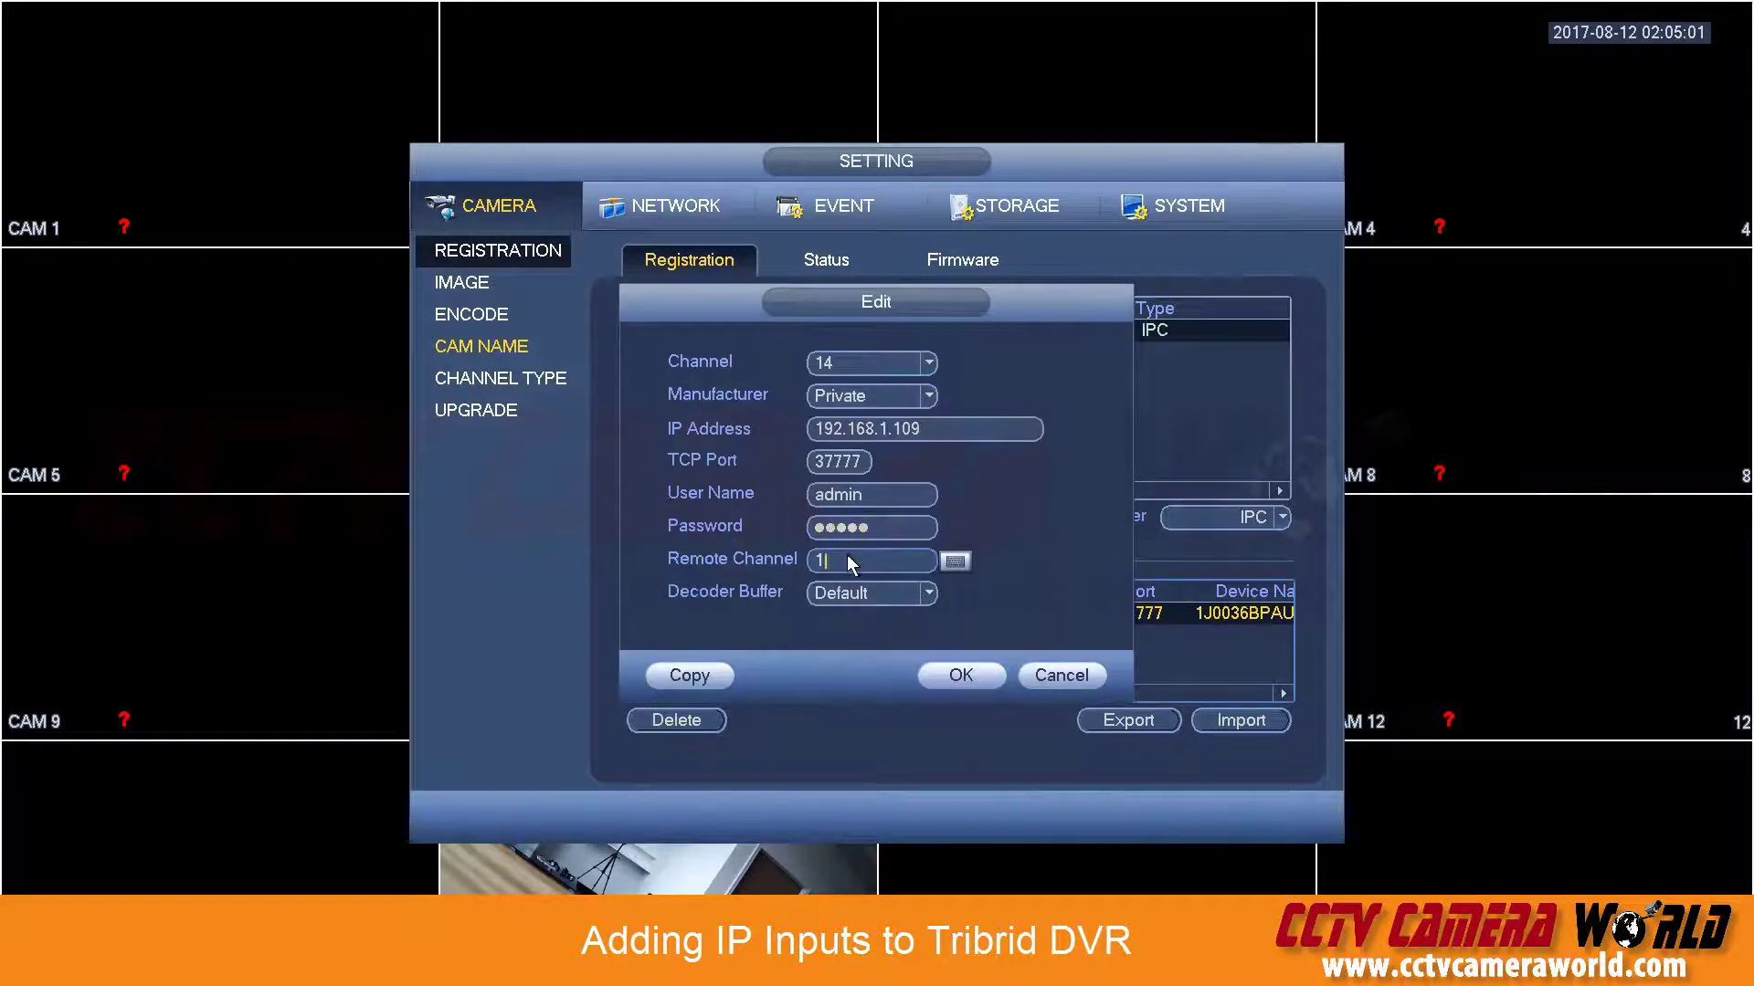
{"action": "left_click", "coordinate": [858, 366]}
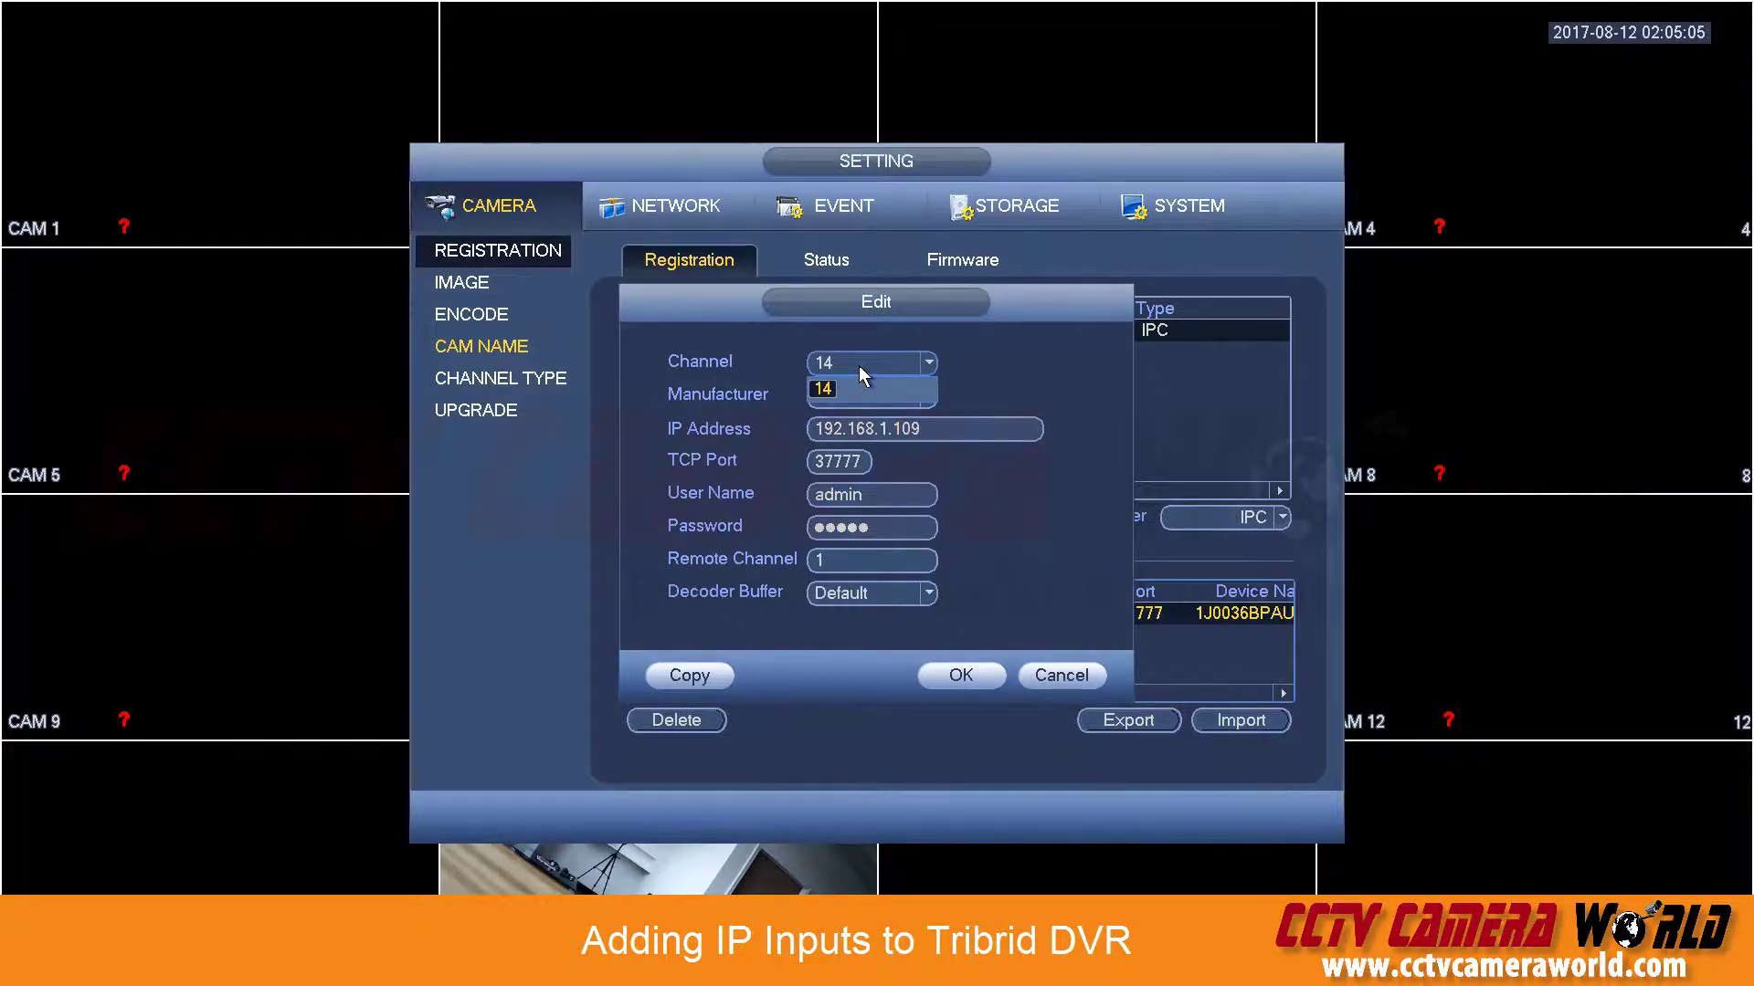
{"action": "left_click", "coordinate": [841, 391]}
{"action": "left_click", "coordinate": [1057, 677]}
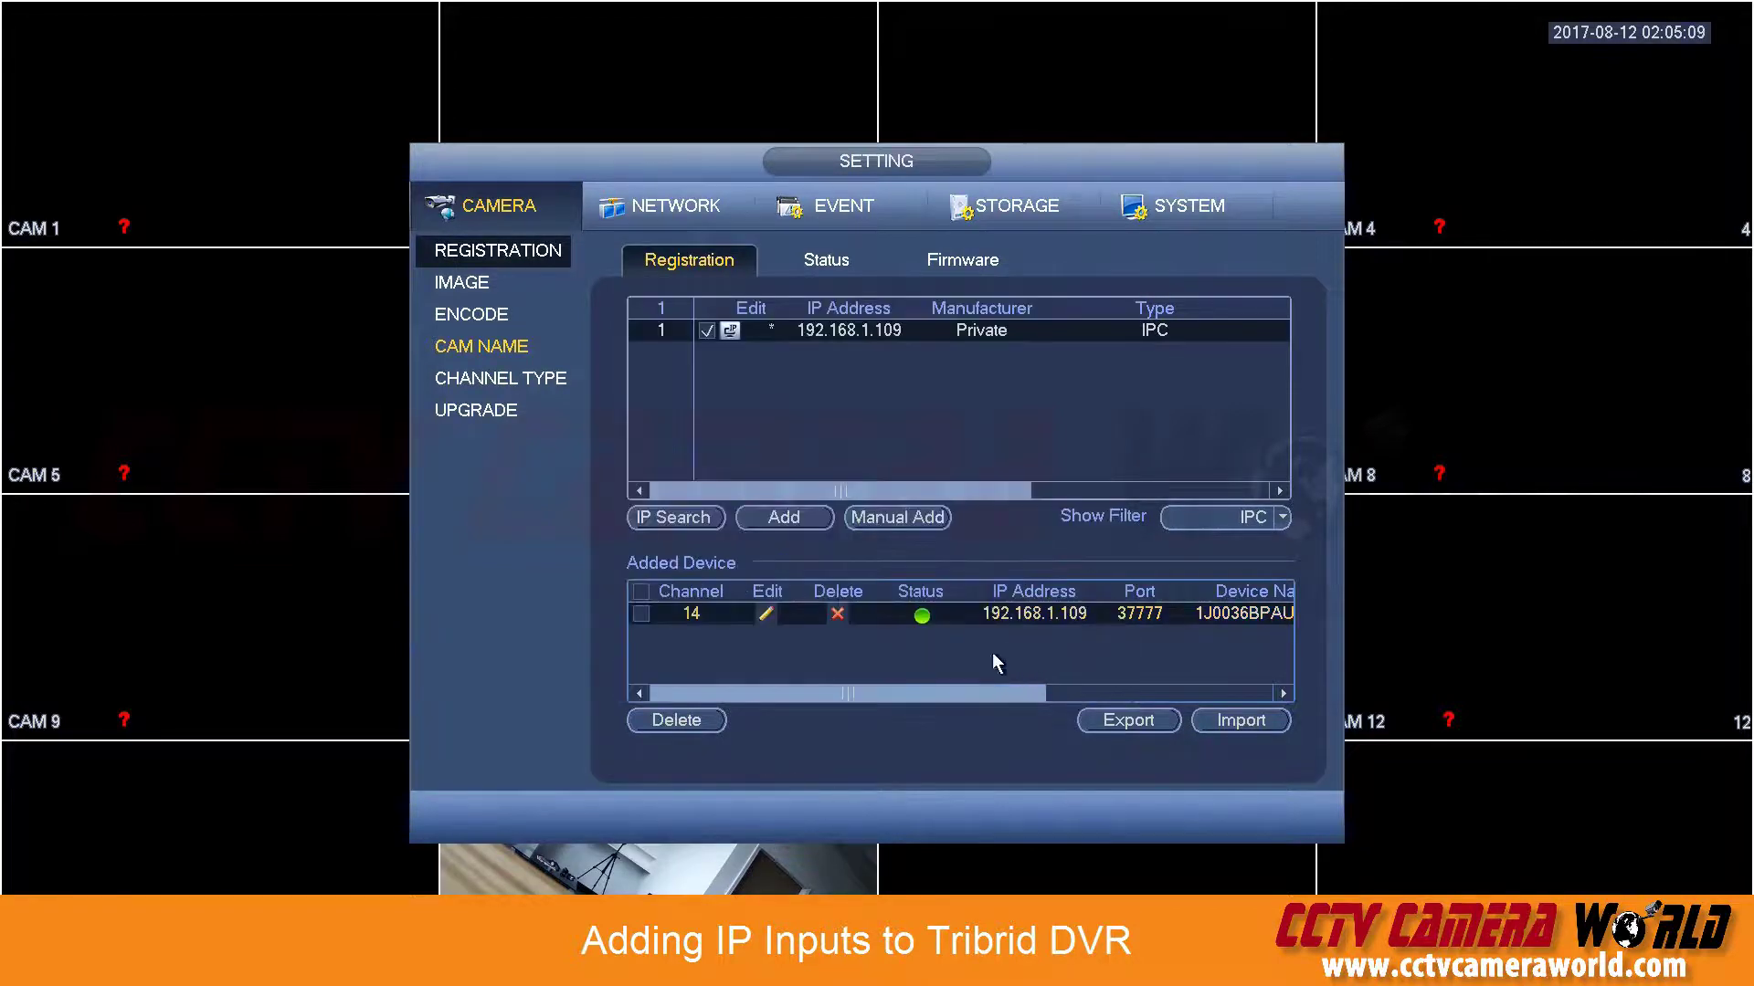
{"action": "left_click", "coordinate": [846, 617]}
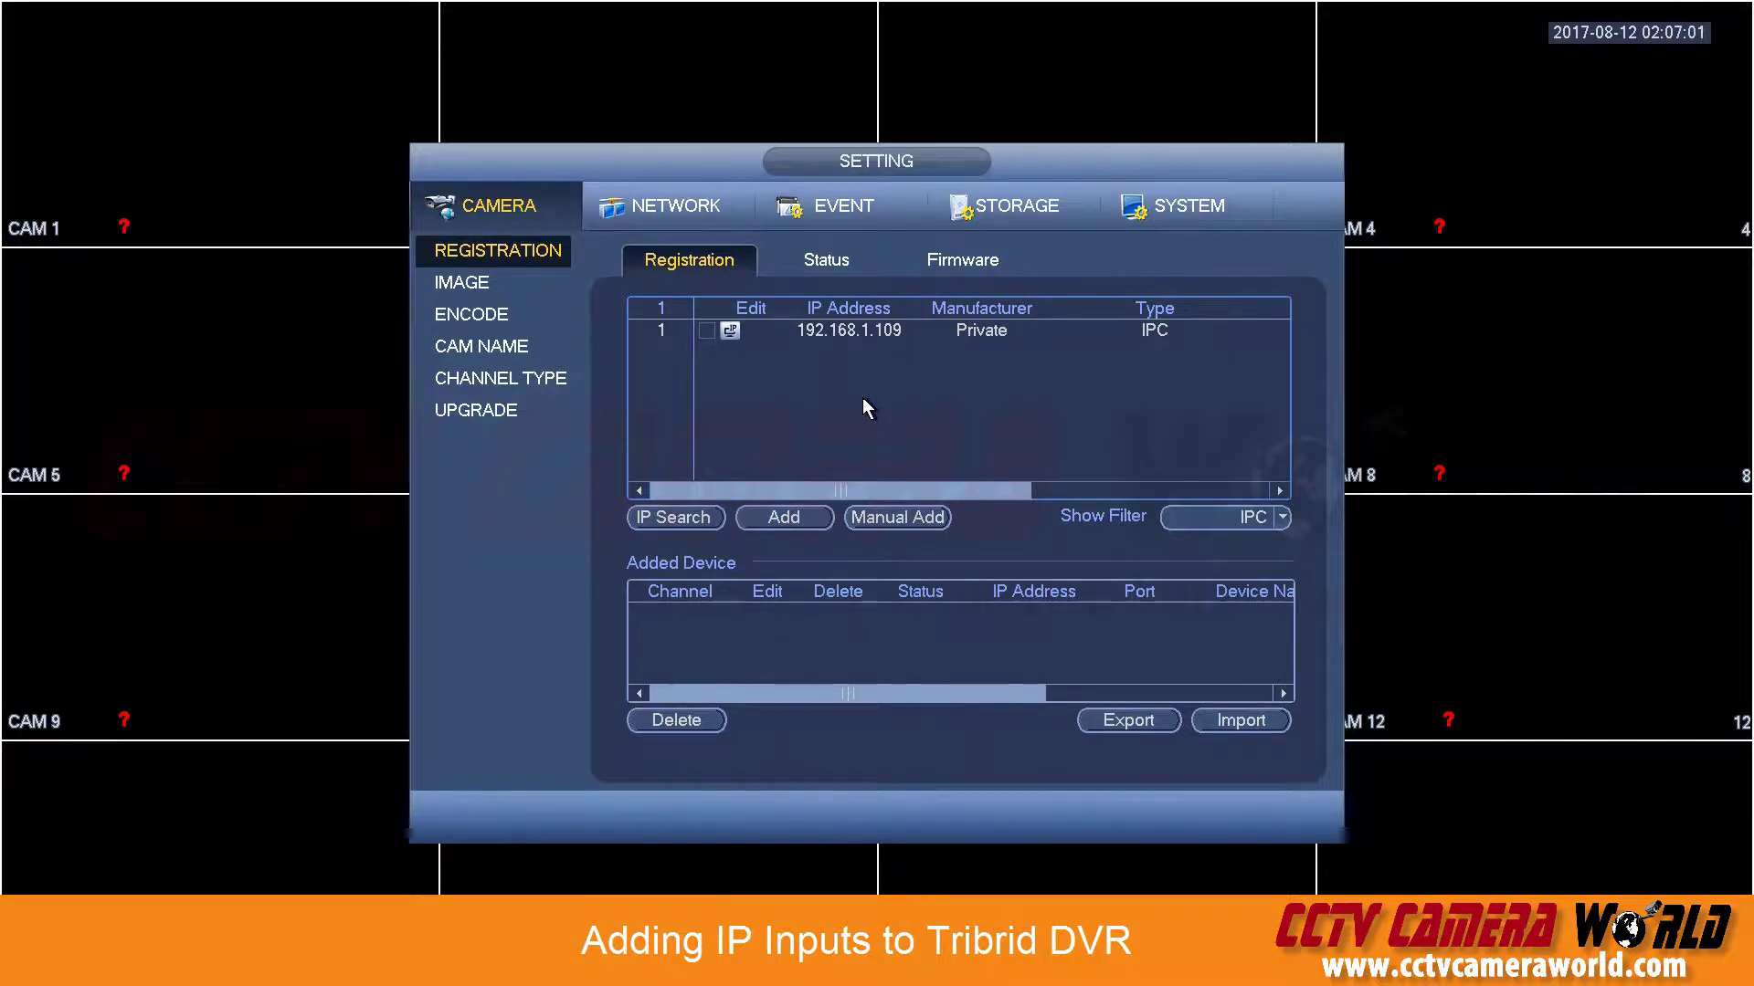
- Start a Manual Add and assign the camera to channel 24
{"action": "left_click", "coordinate": [897, 517]}
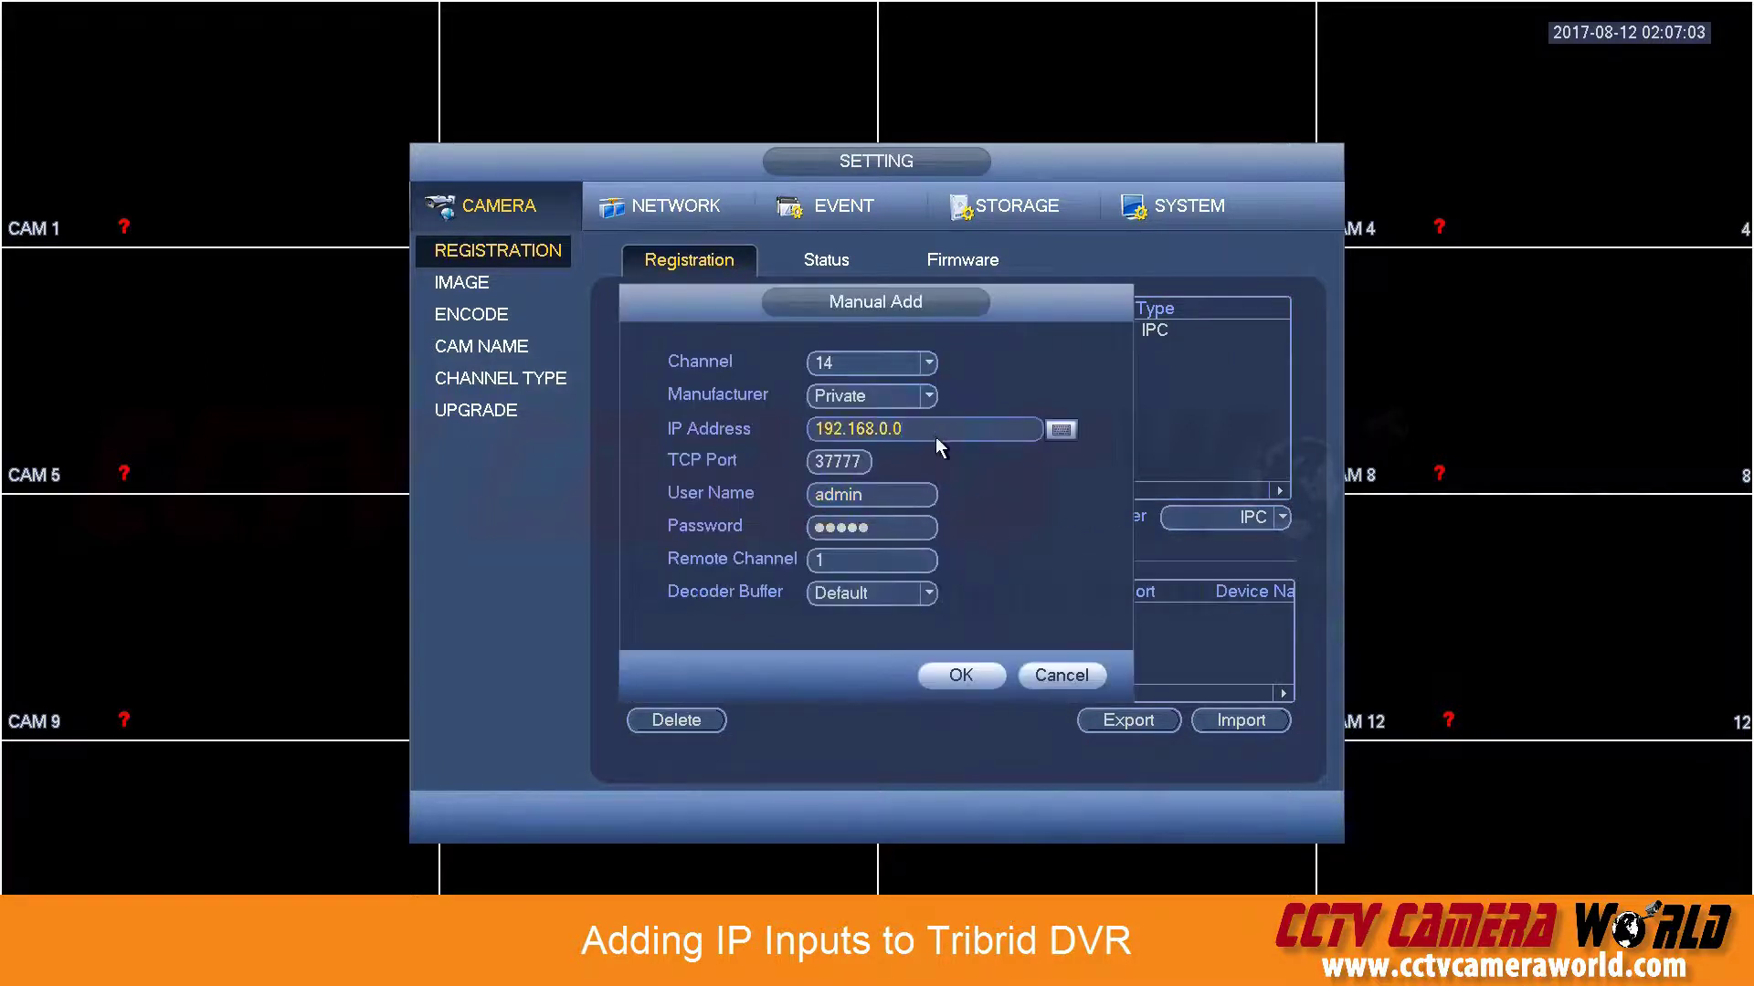
{"action": "left_click", "coordinate": [927, 369]}
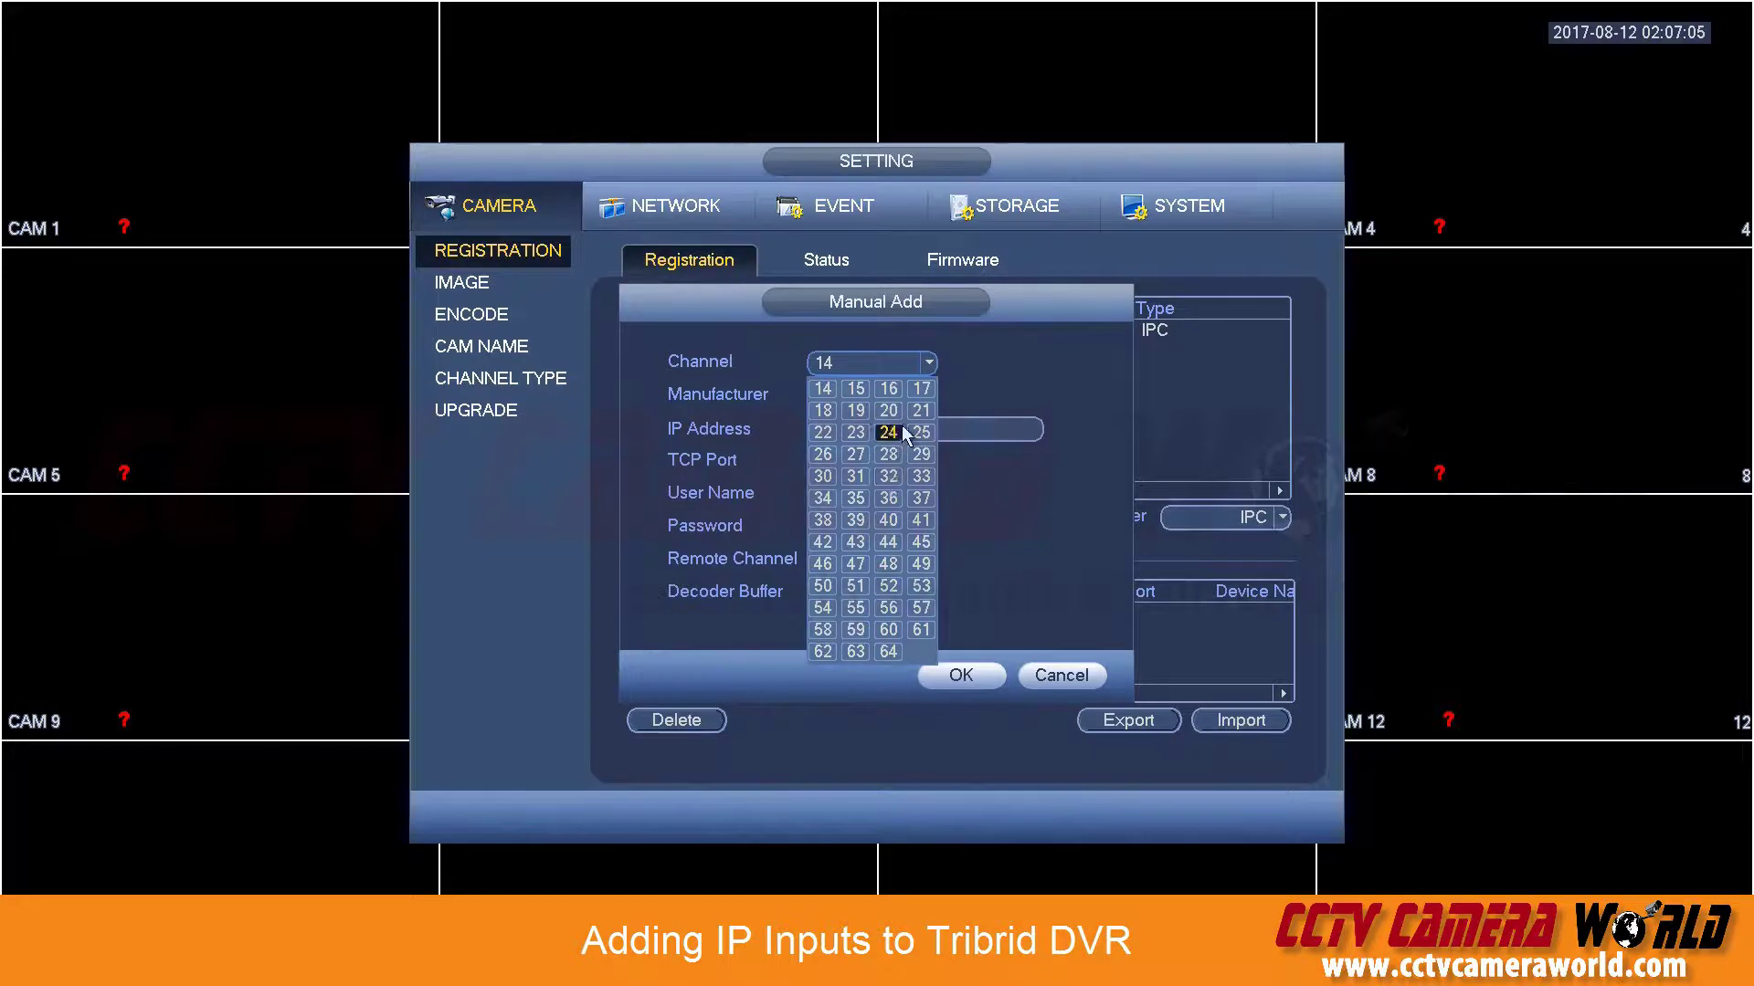
{"action": "left_click", "coordinate": [896, 427]}
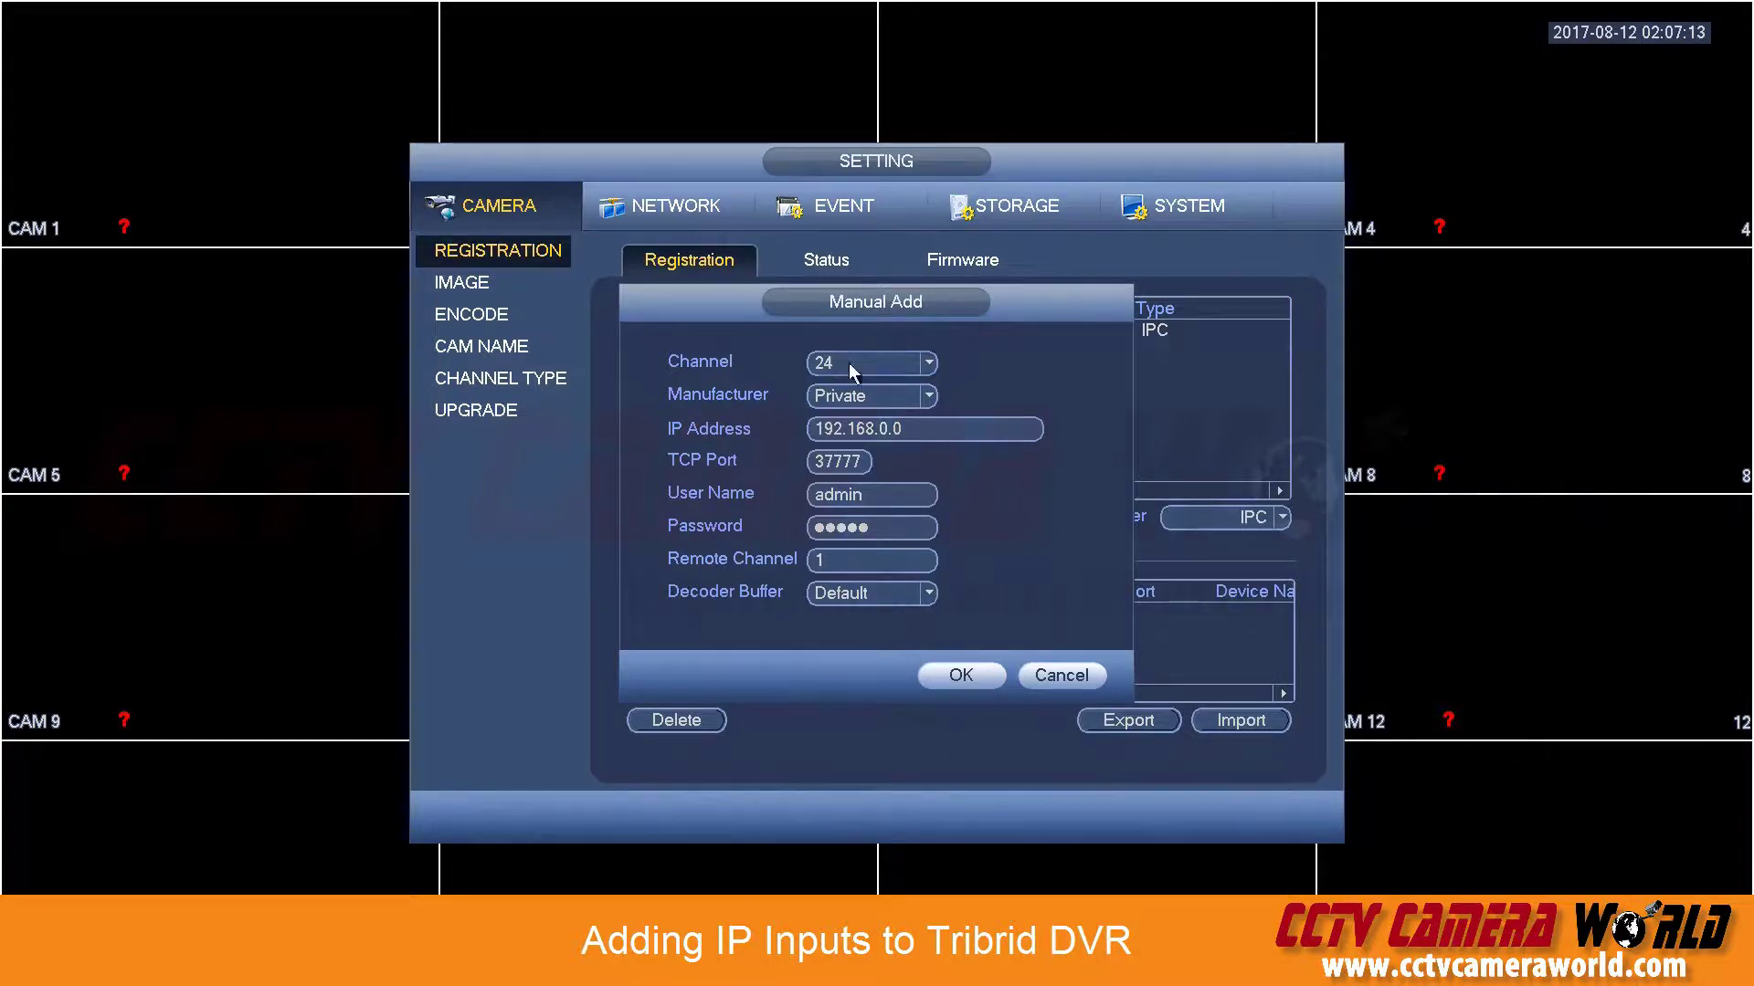
- Enter IP address 192.168.1.109, confirm the camera add, and leave settings
{"action": "left_click", "coordinate": [923, 435]}
{"action": "left_click", "coordinate": [1022, 458]}
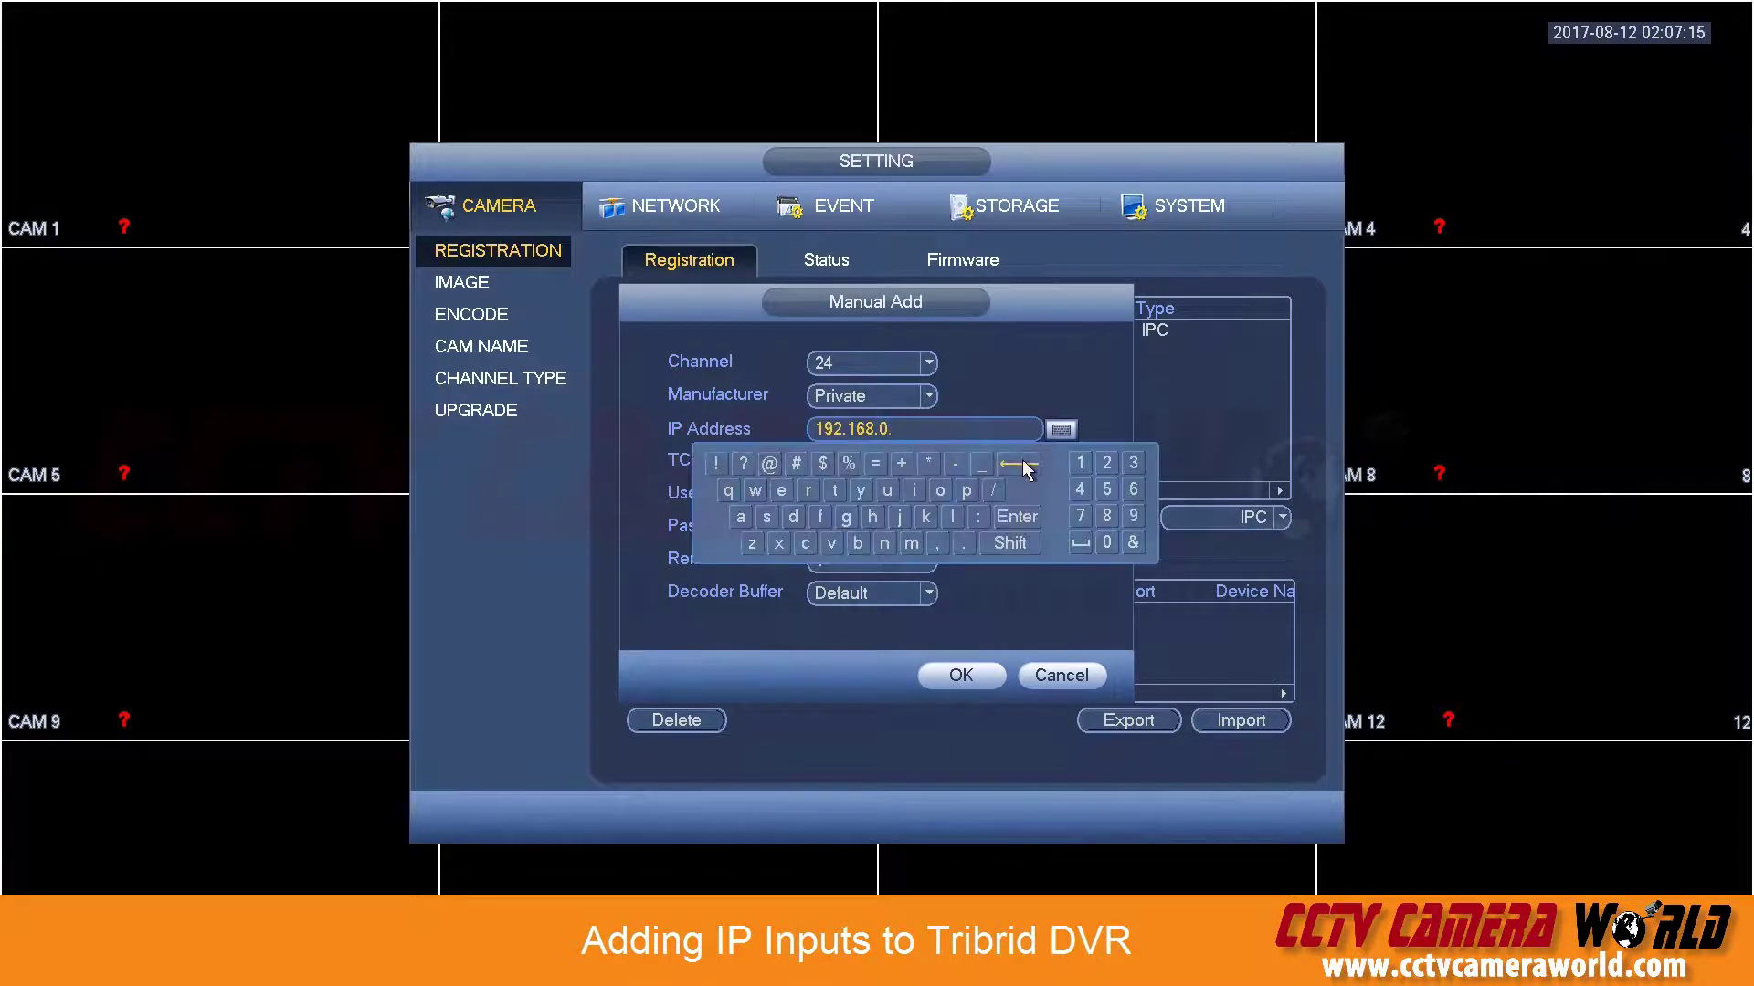
{"action": "left_click", "coordinate": [1022, 458]}
{"action": "left_click", "coordinate": [1022, 459]}
{"action": "left_click", "coordinate": [963, 544]}
{"action": "left_click", "coordinate": [1105, 542]}
{"action": "left_click", "coordinate": [1134, 516]}
{"action": "right_click", "coordinate": [1077, 375]}
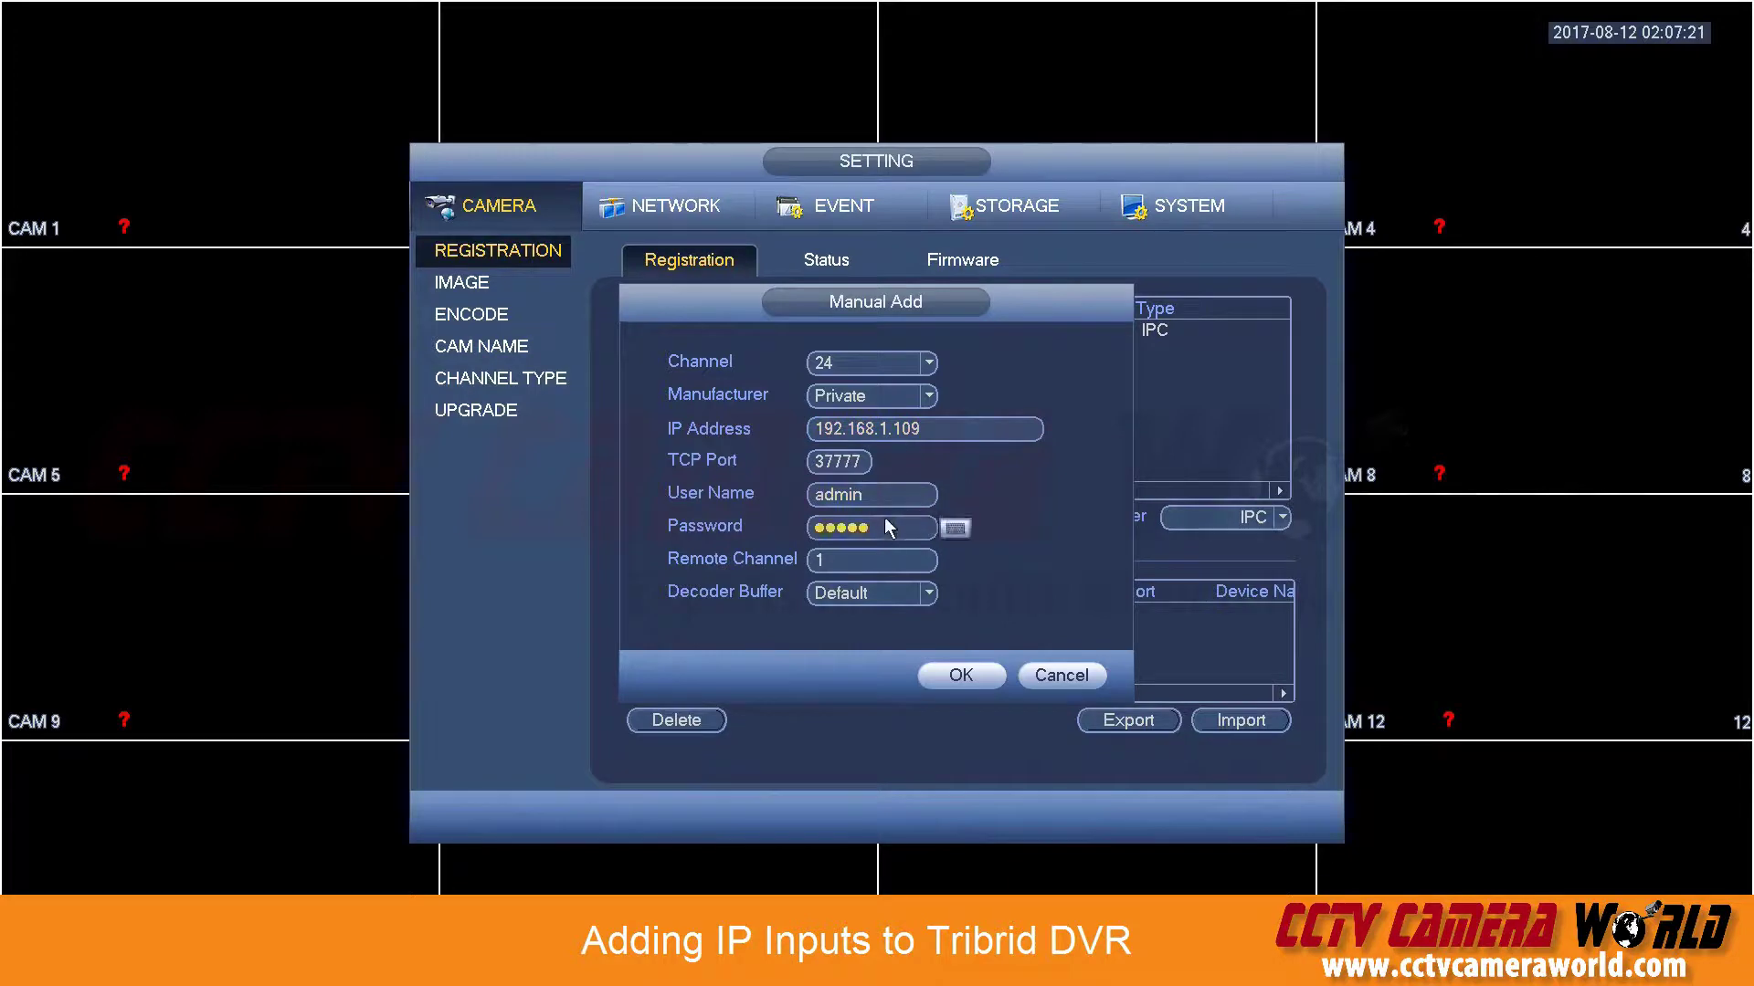
{"action": "left_click", "coordinate": [983, 673]}
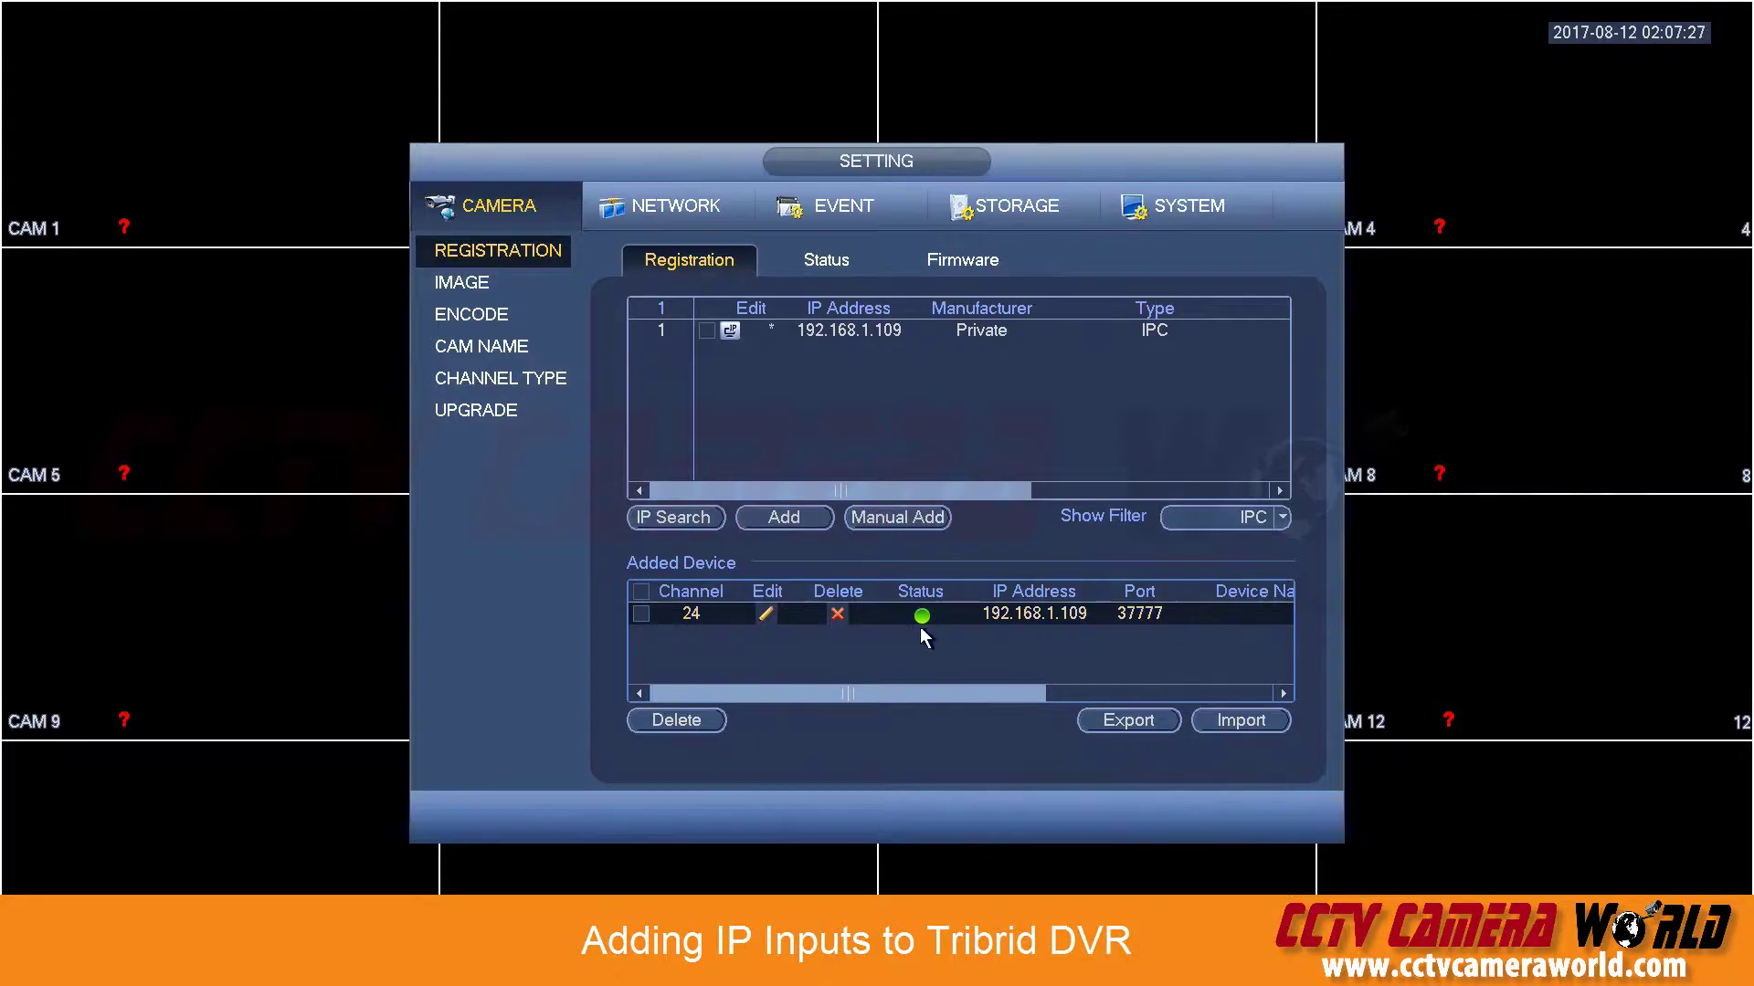
{"action": "right_click", "coordinate": [669, 111]}
- Show the channel 24 IP camera alone via View 1 › 17-32, then open the Main Menu
{"action": "right_click", "coordinate": [682, 91]}
{"action": "mouse_move", "coordinate": [714, 126]}
{"action": "mouse_move", "coordinate": [758, 105]}
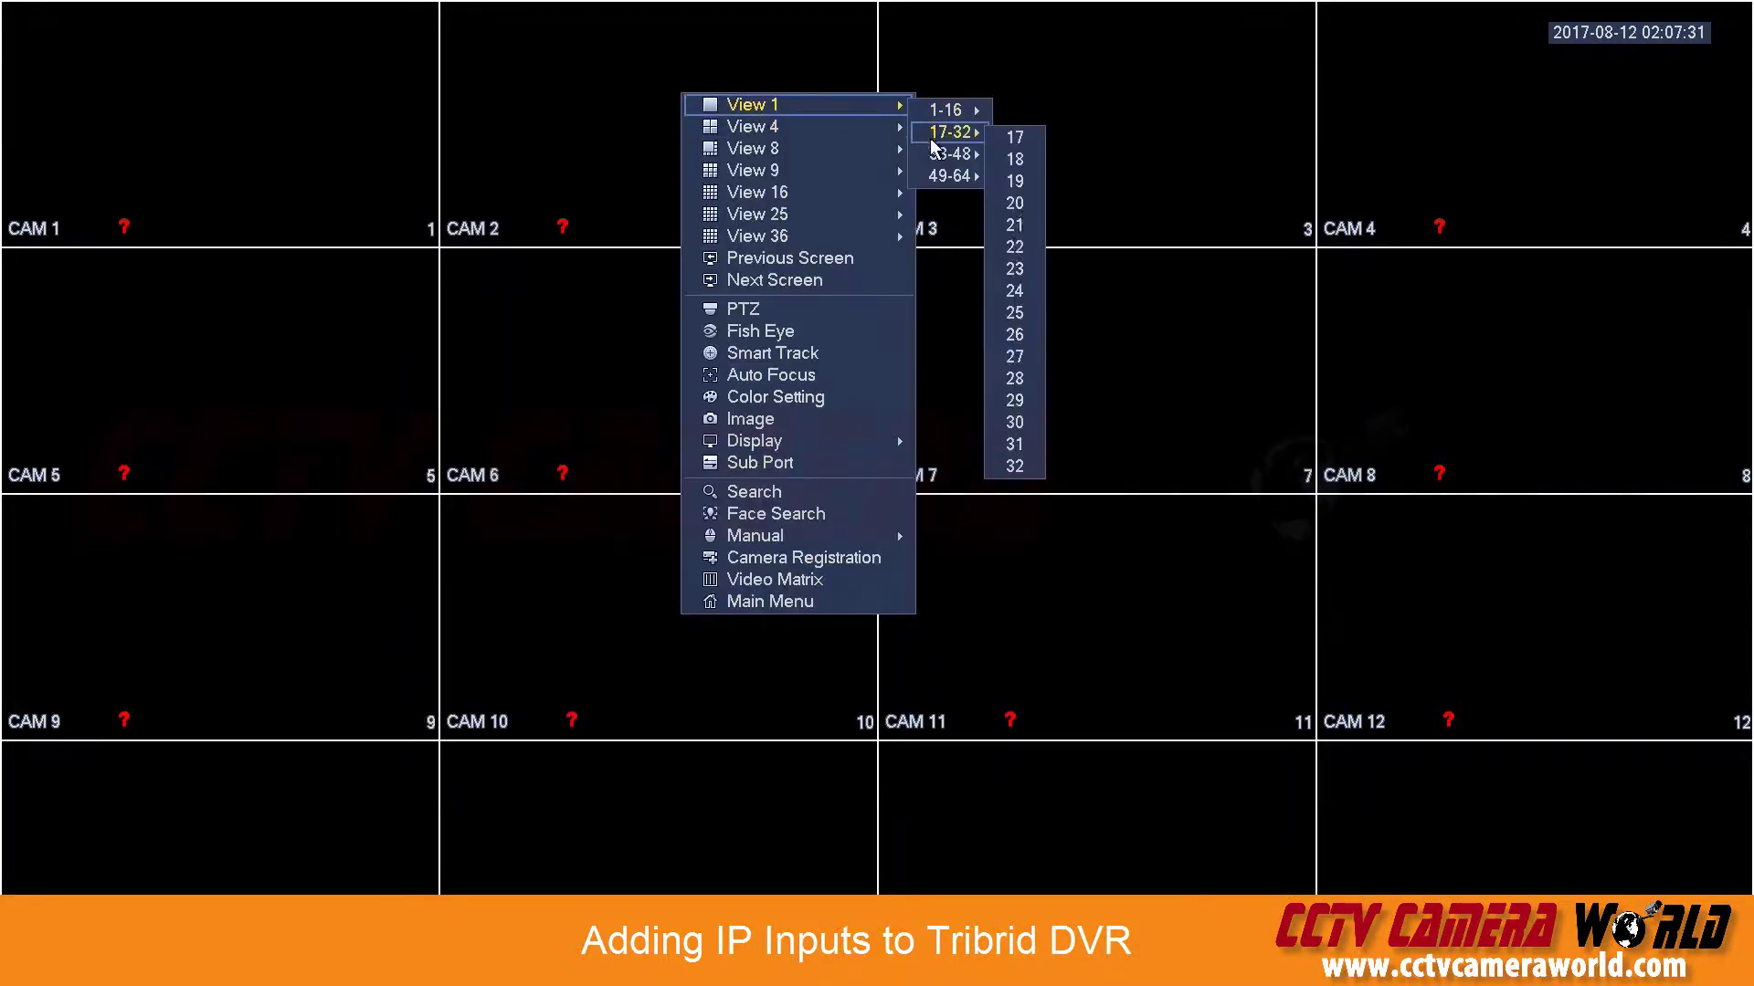
{"action": "mouse_move", "coordinate": [950, 110]}
{"action": "left_click", "coordinate": [1017, 290]}
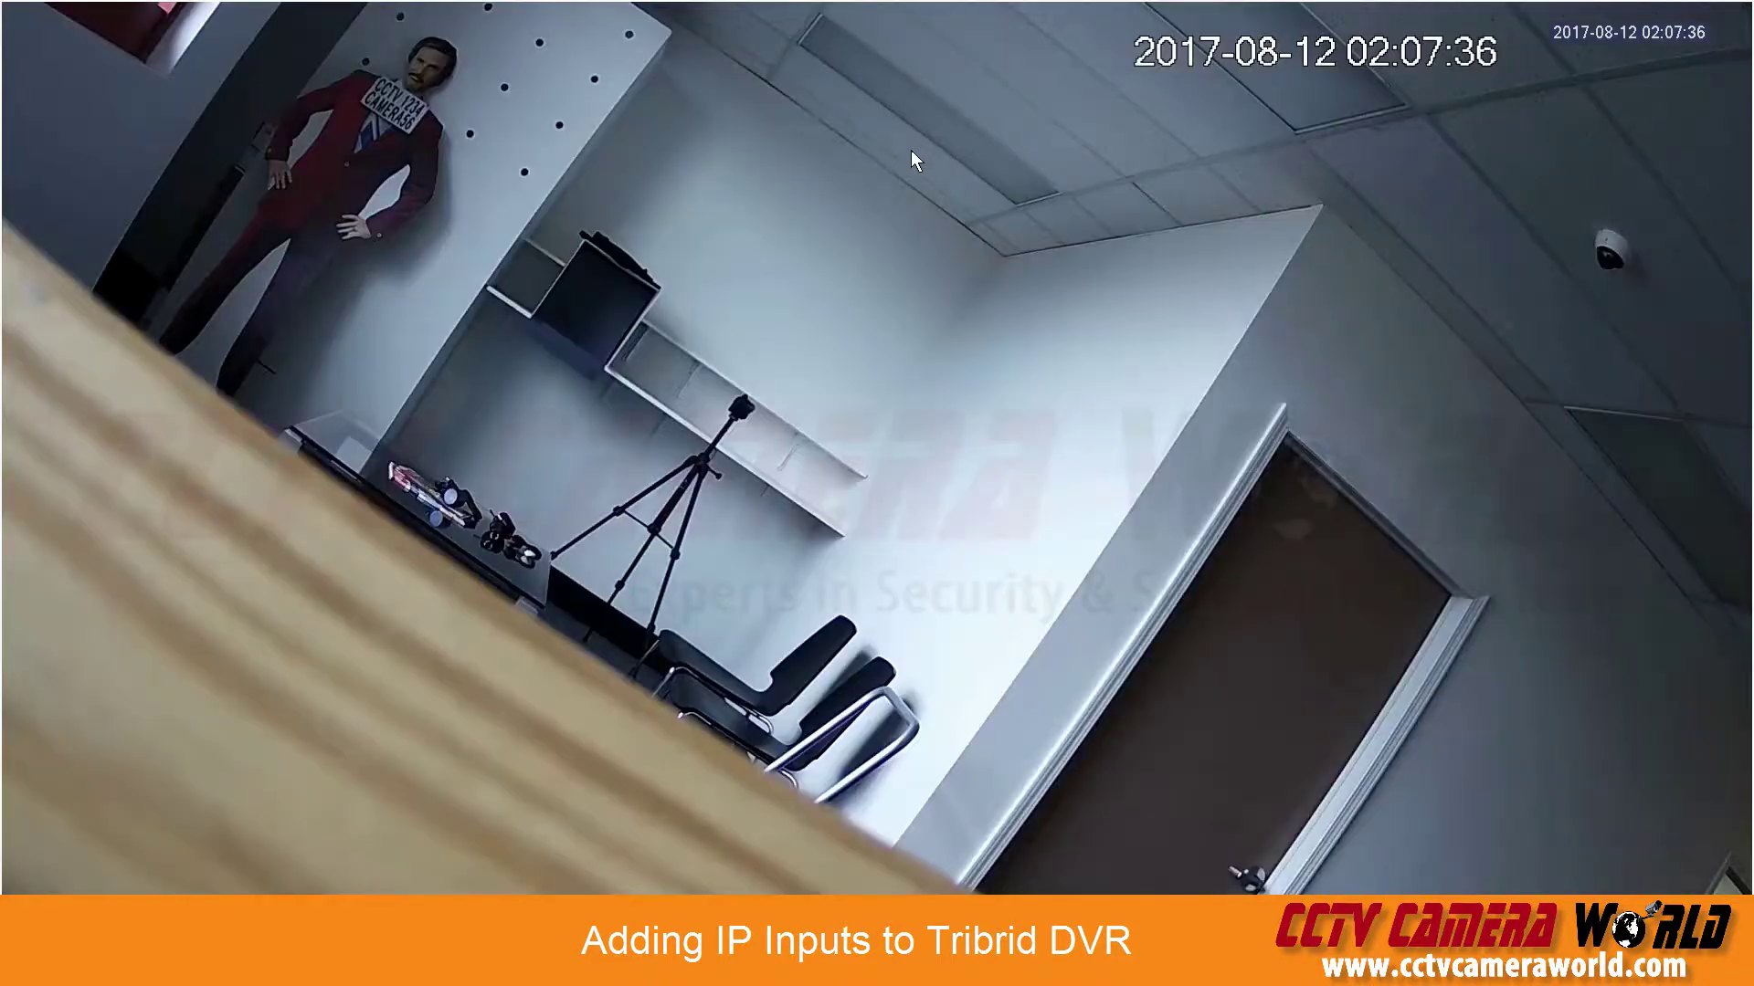
{"action": "right_click", "coordinate": [912, 150]}
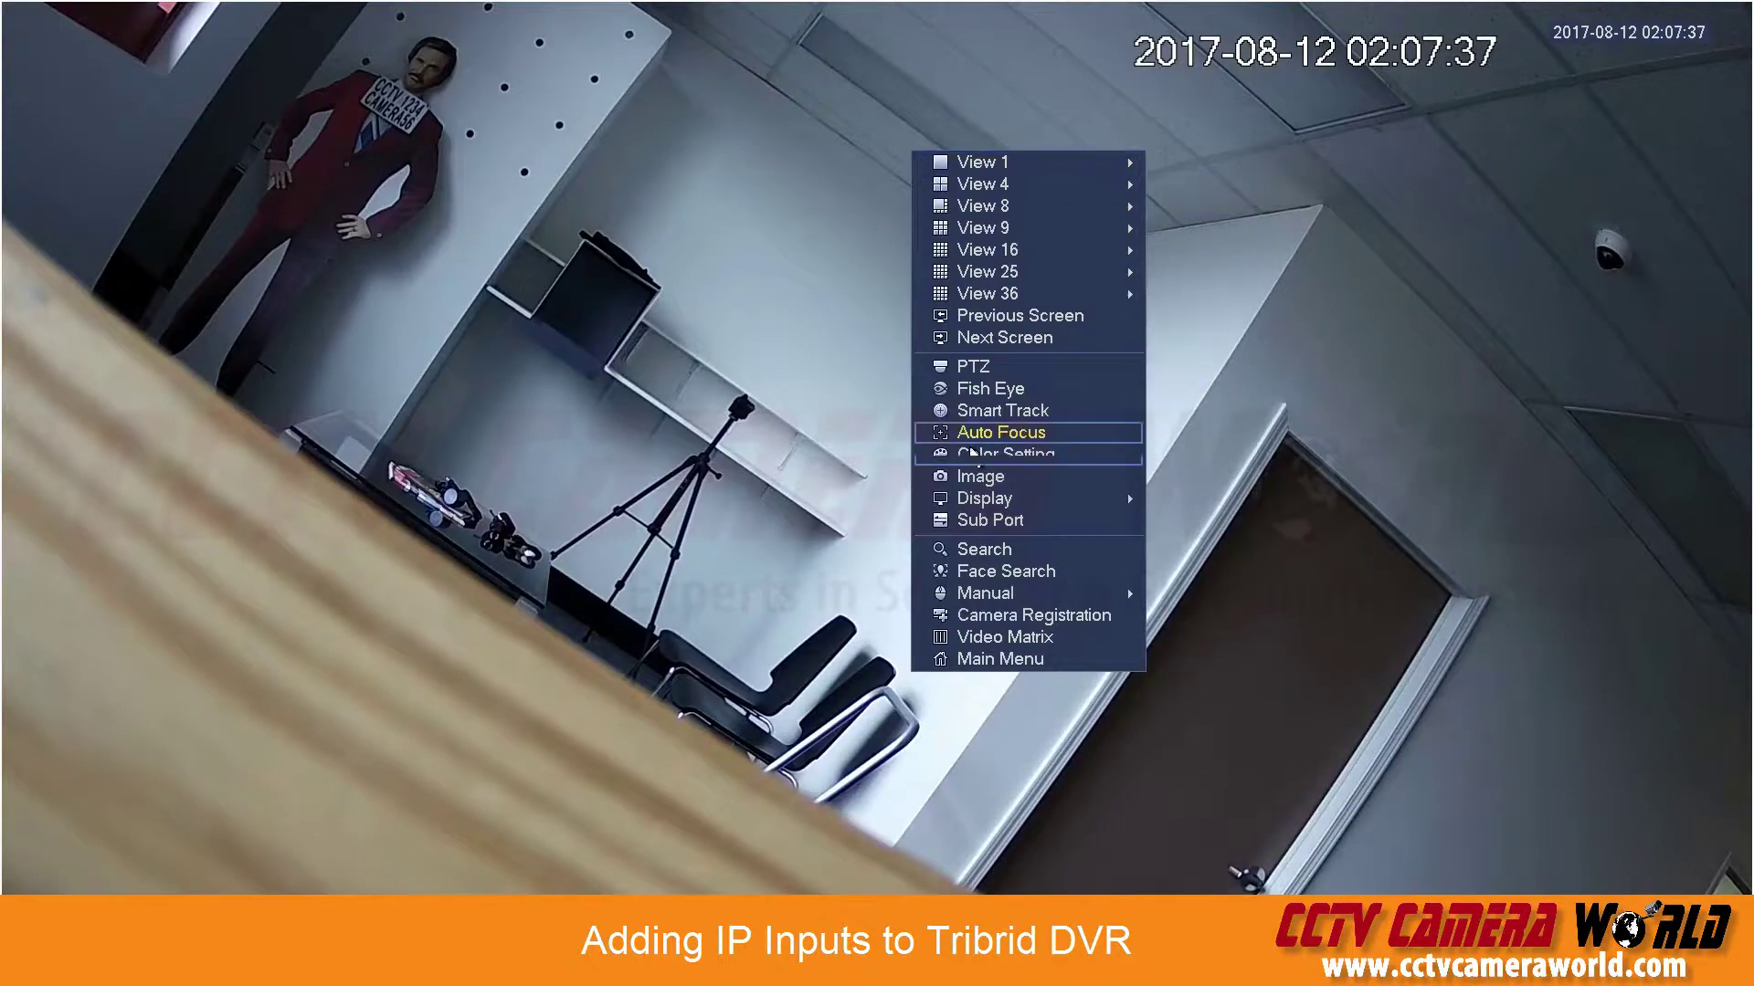
{"action": "left_click", "coordinate": [968, 658]}
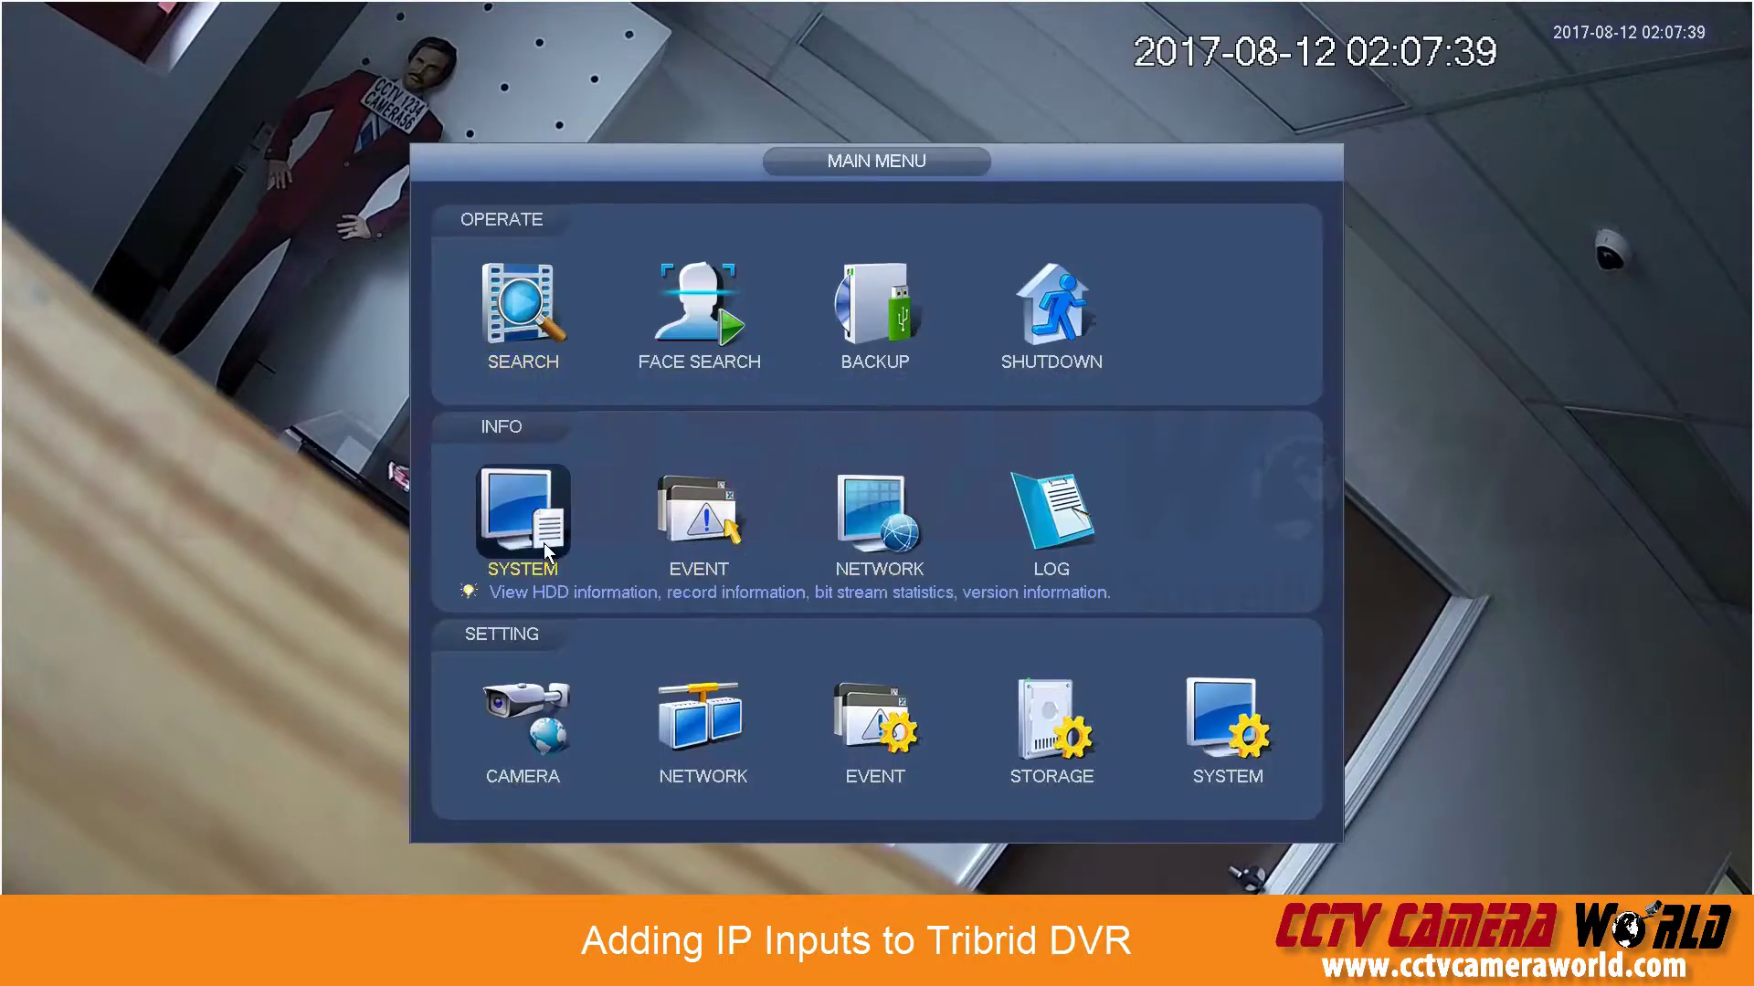
- In Camera > Encode, set channel 24's main stream to 2560*1440 at 20 fps and save
{"action": "left_click", "coordinate": [557, 701]}
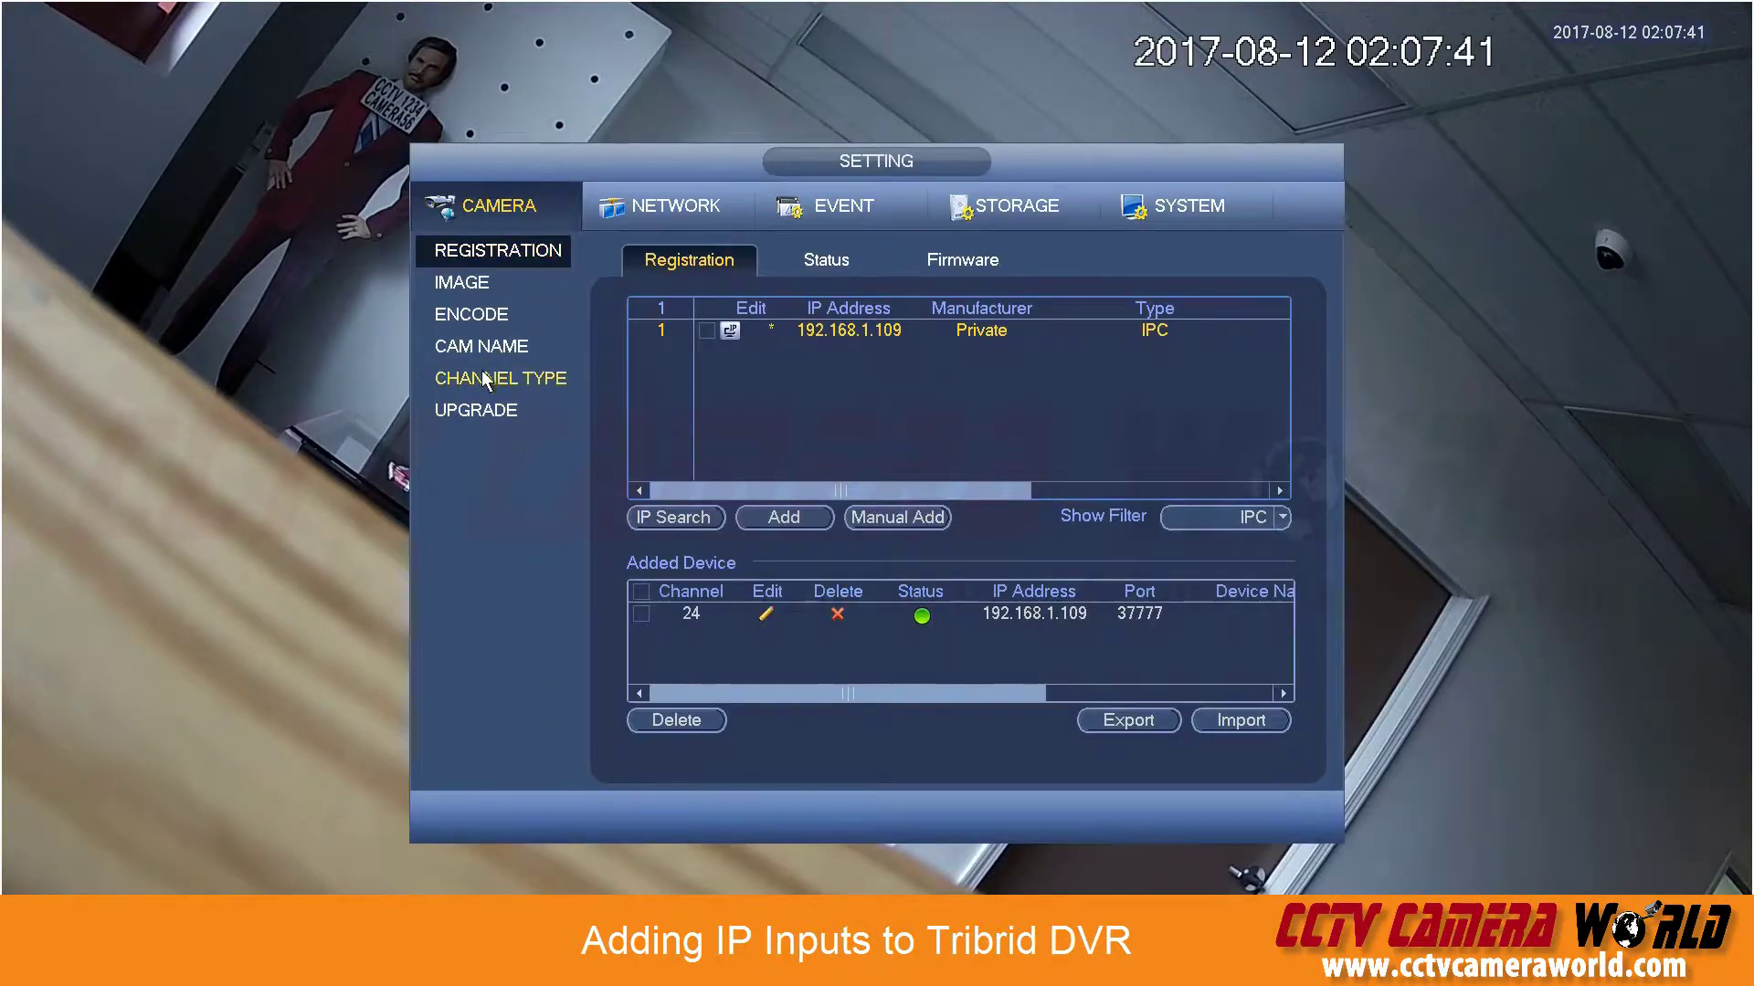
{"action": "left_click", "coordinate": [503, 317]}
{"action": "left_click", "coordinate": [793, 301]}
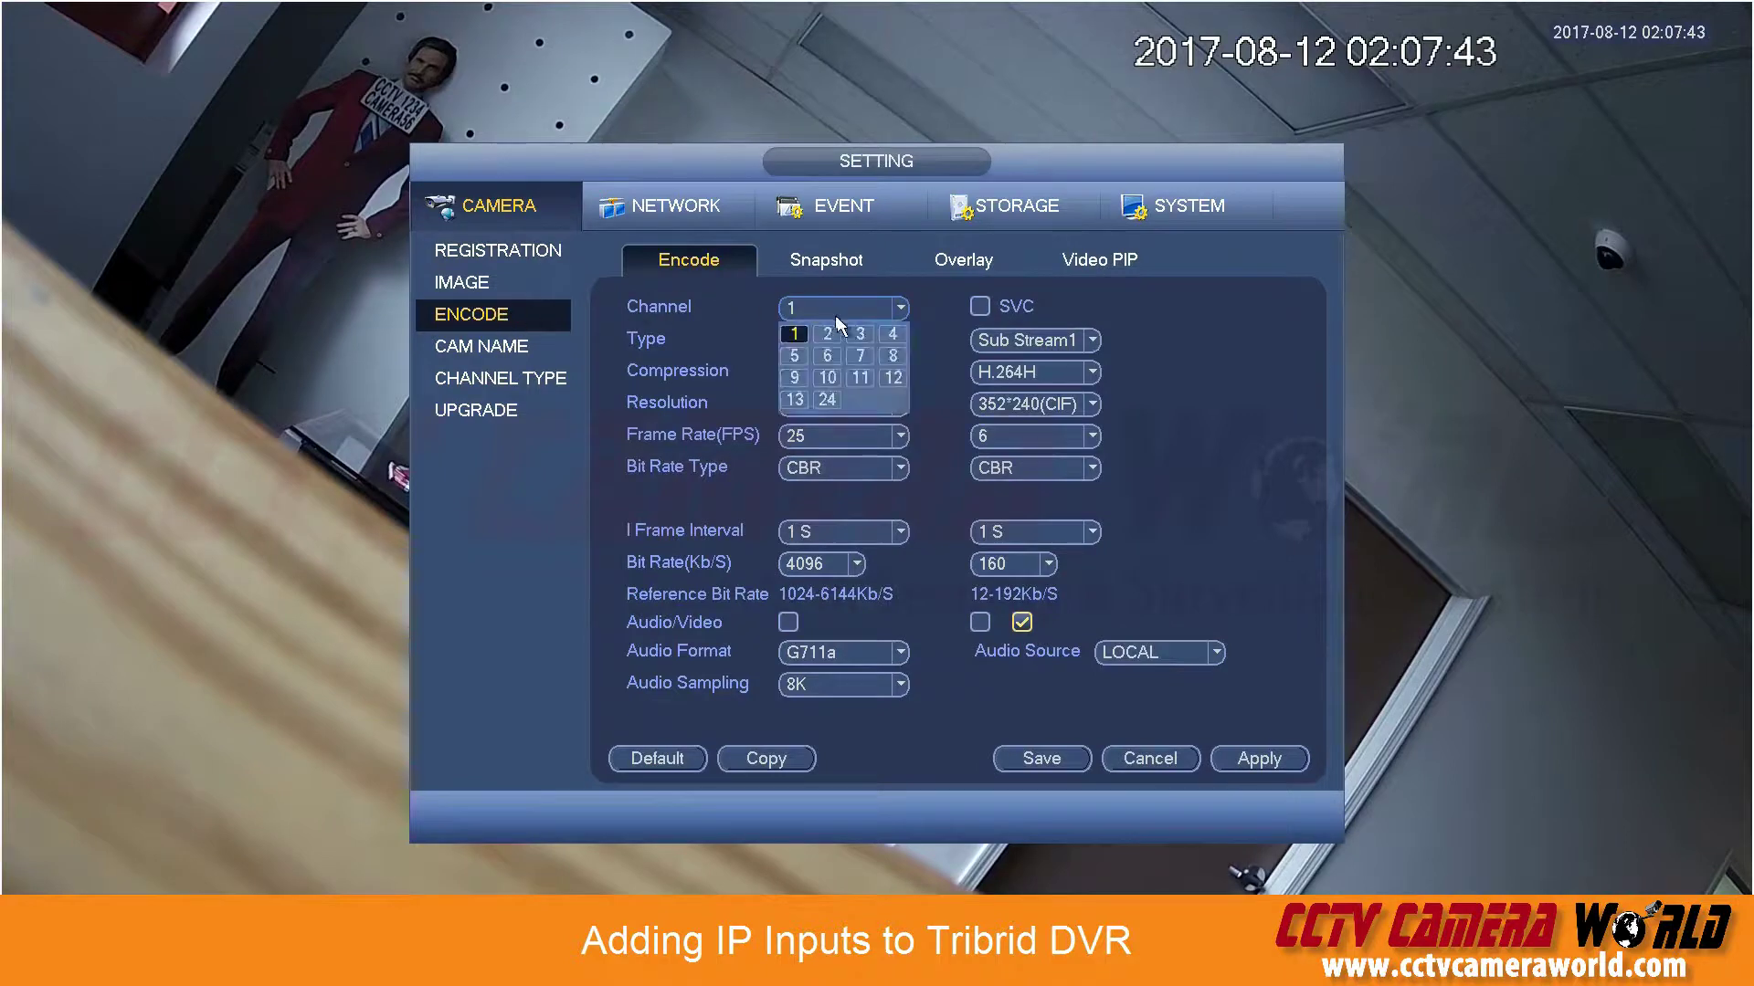
{"action": "left_click", "coordinate": [836, 396]}
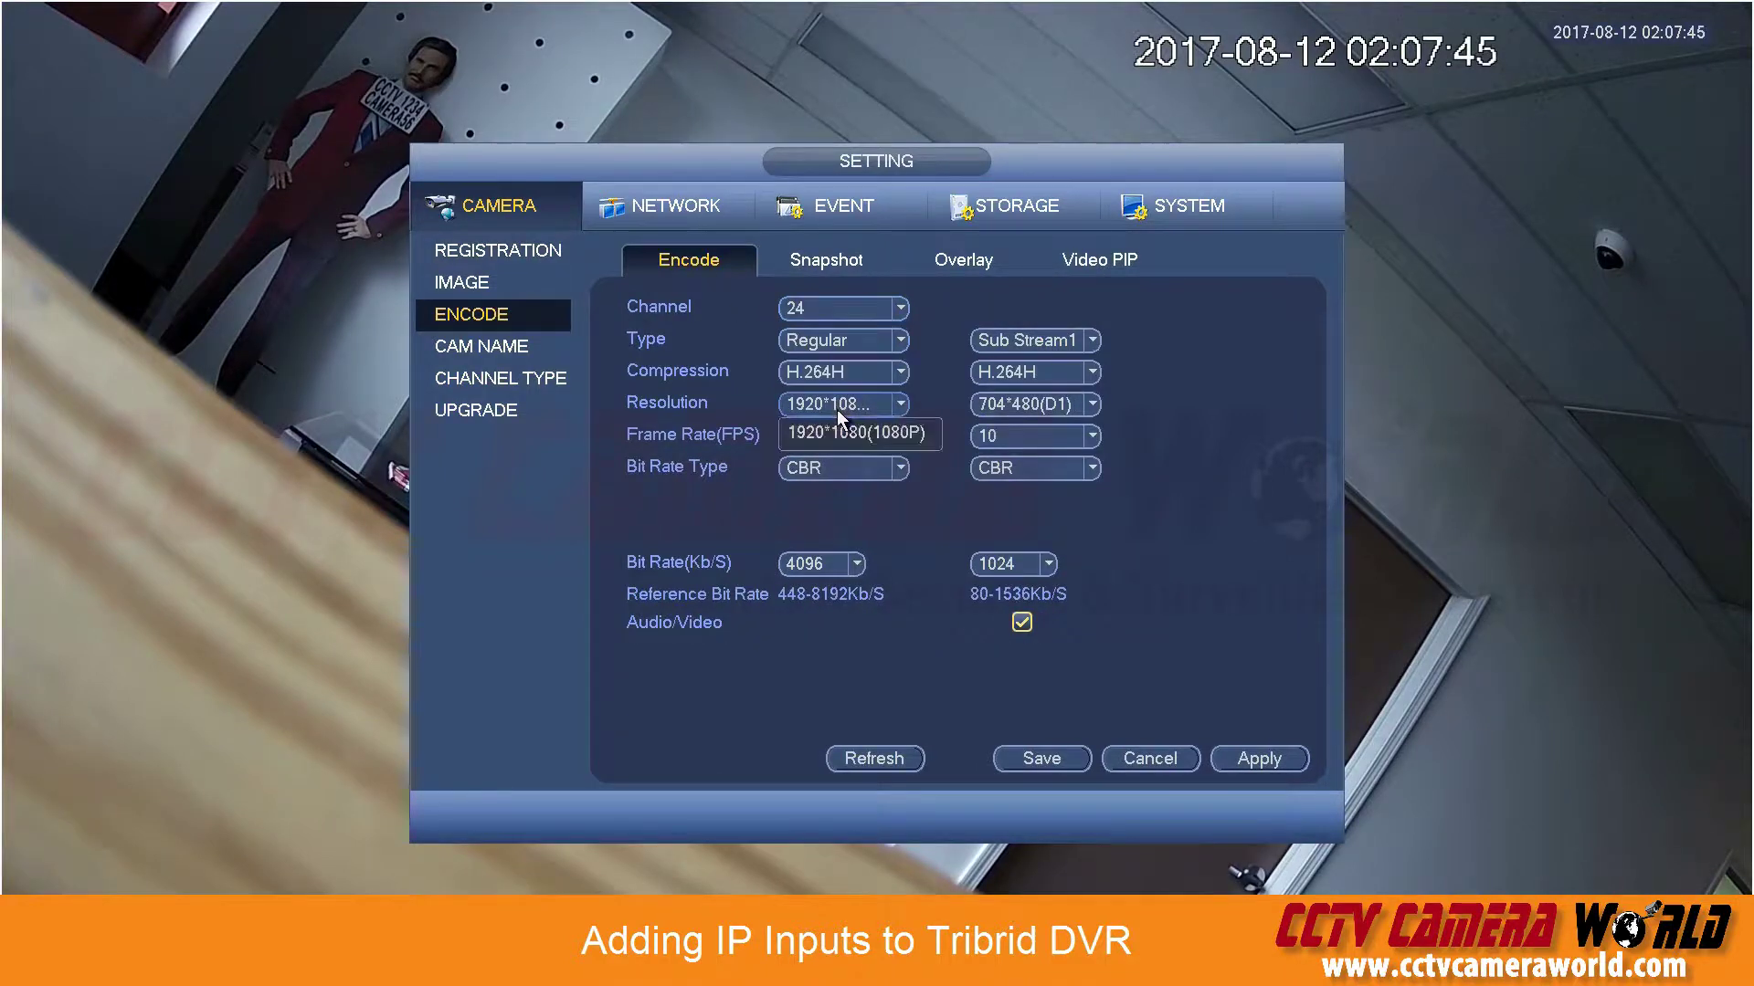
{"action": "left_click", "coordinate": [837, 408]}
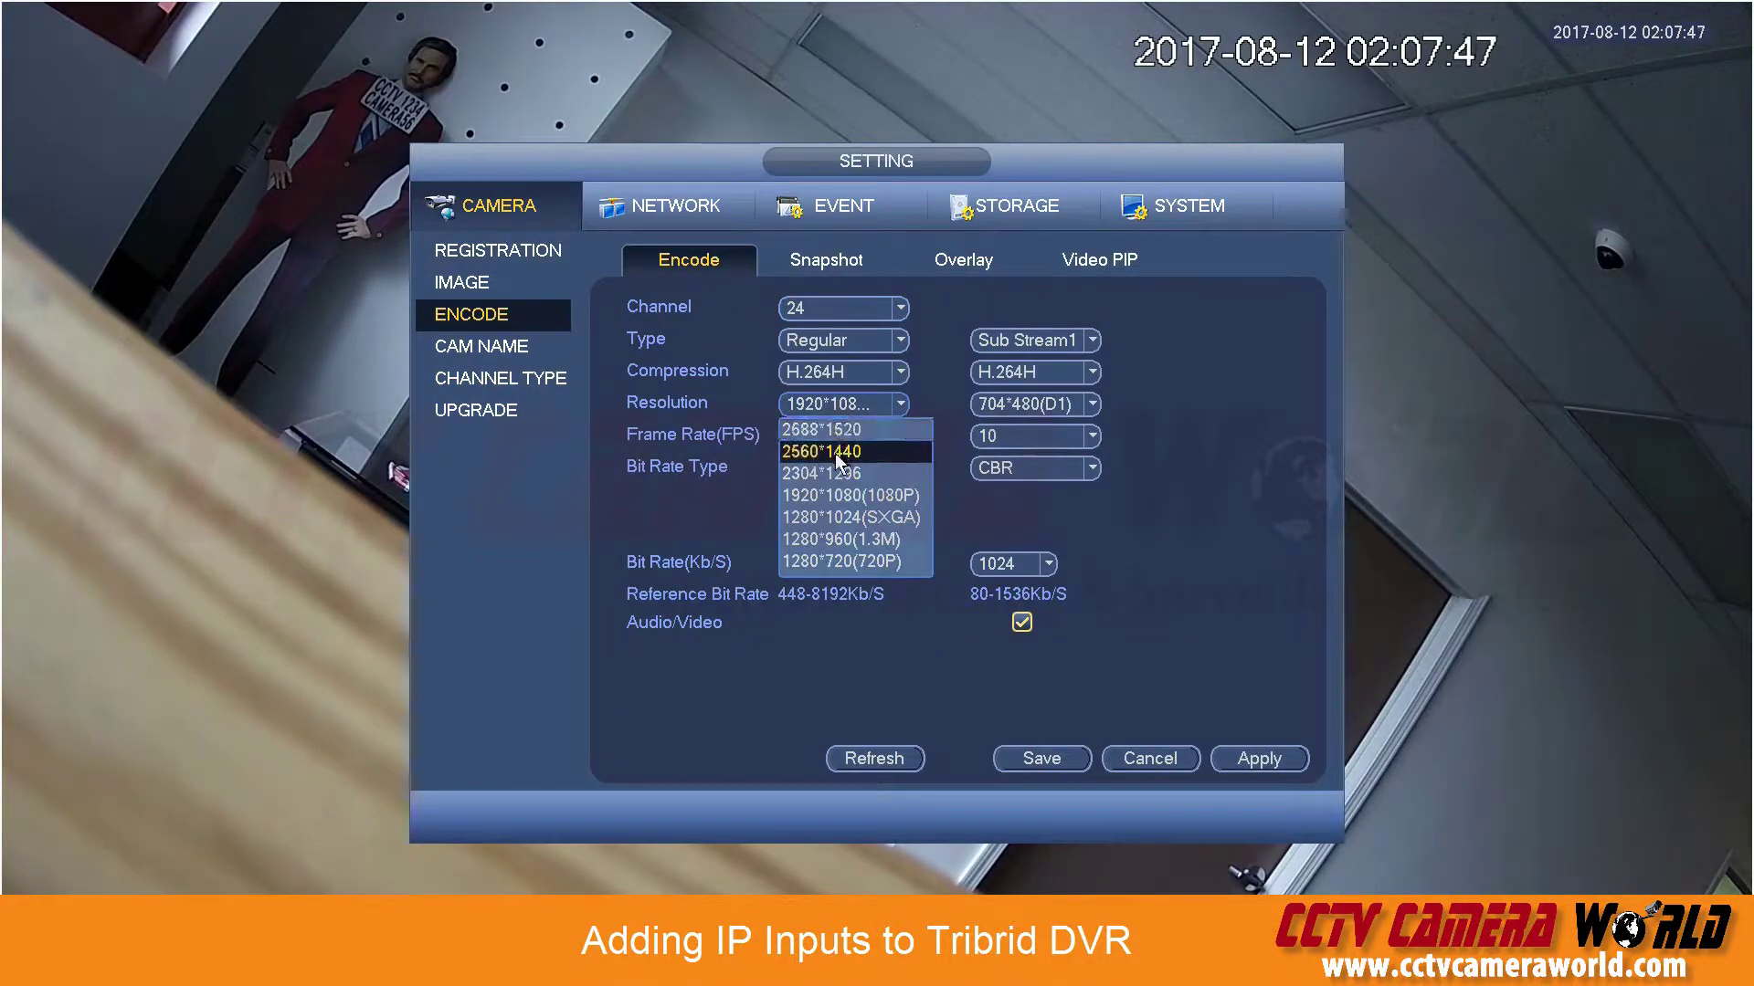
{"action": "left_click", "coordinate": [834, 453]}
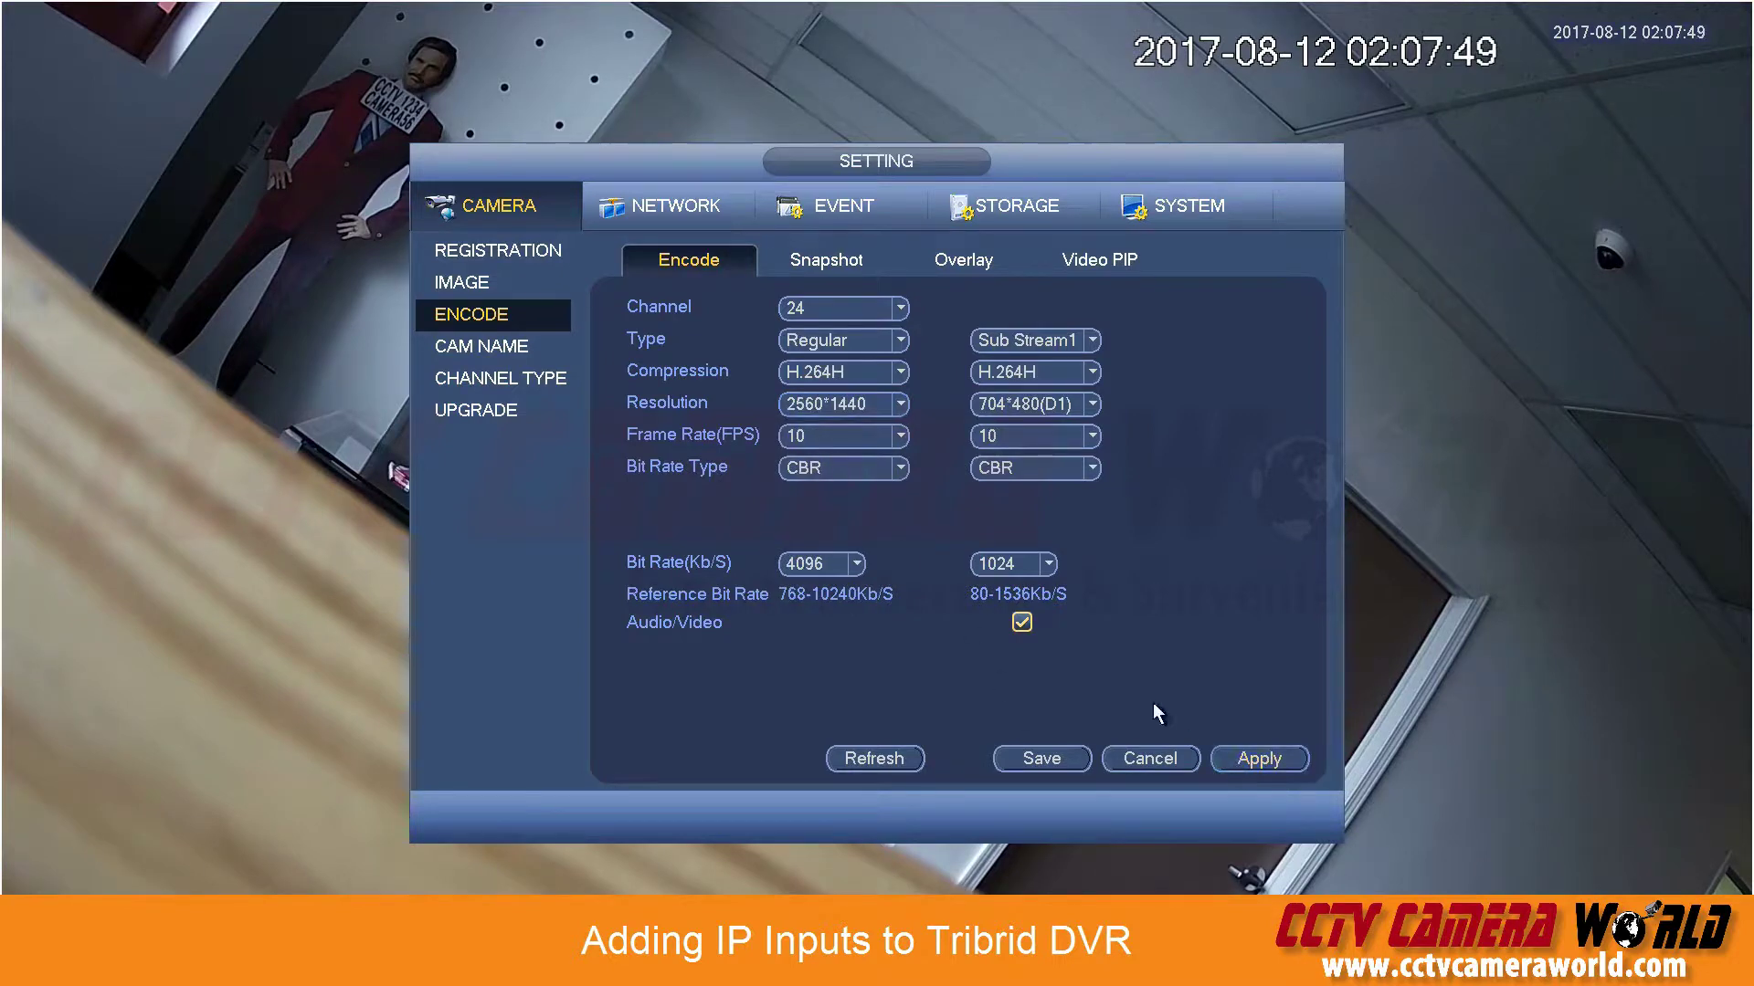
{"action": "left_click", "coordinate": [850, 436]}
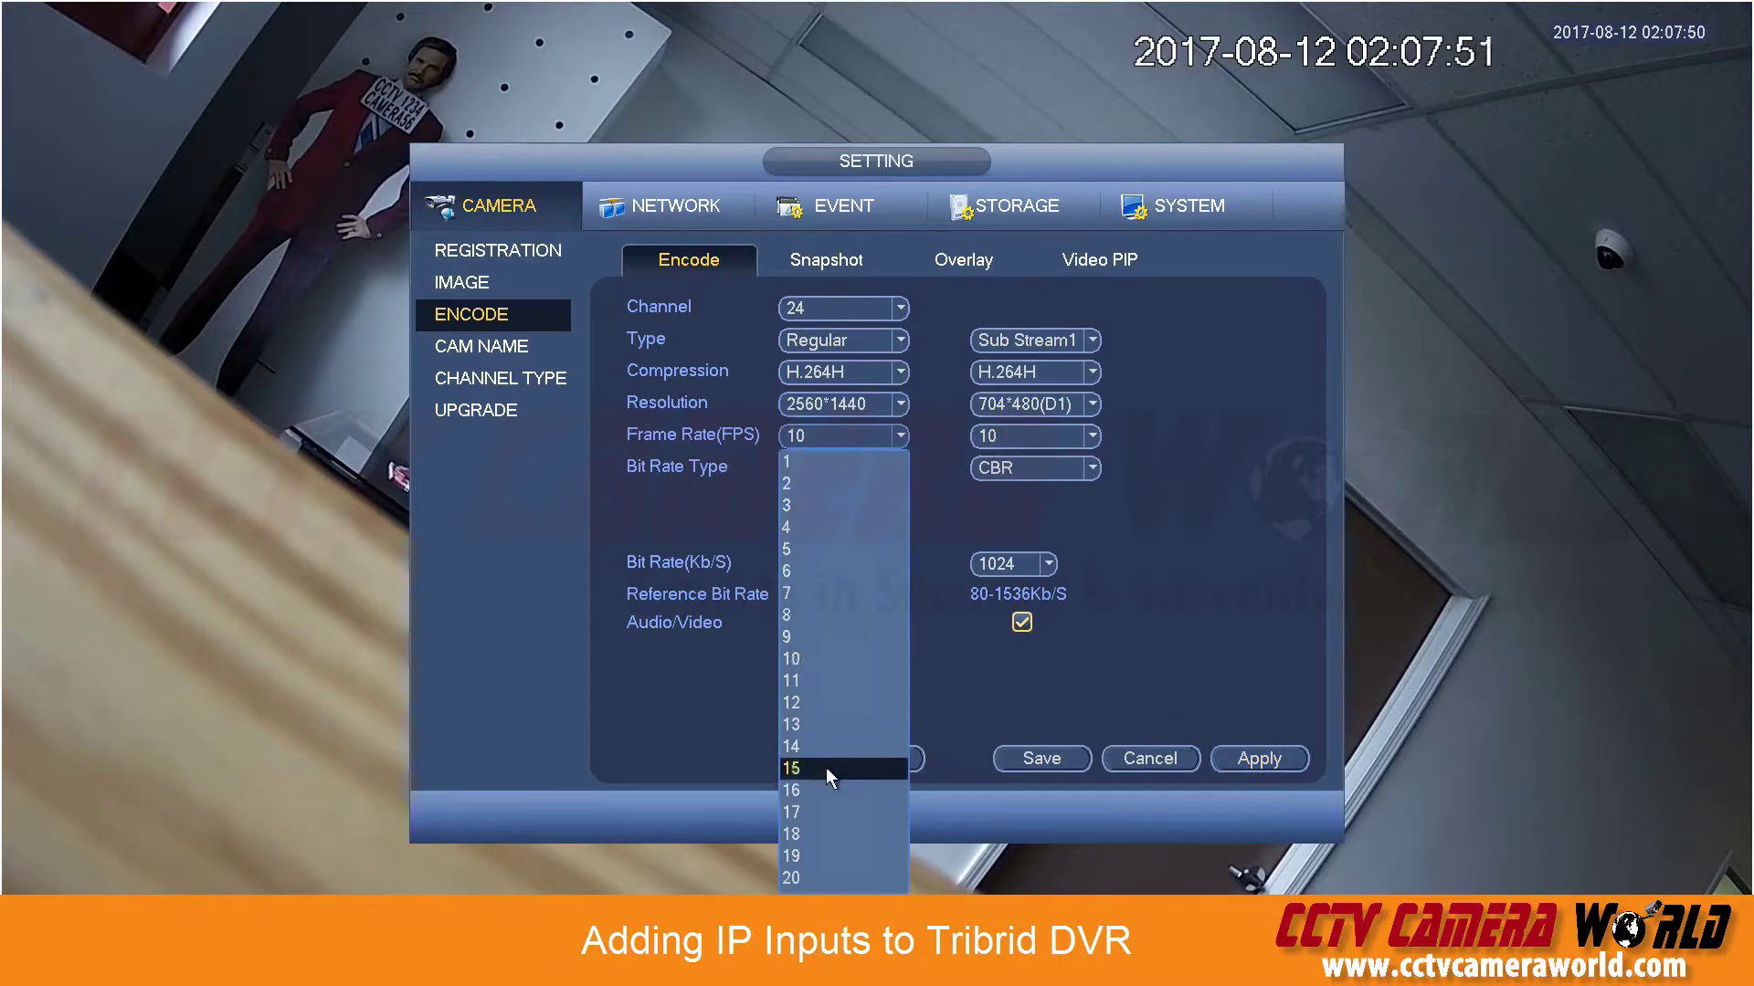
{"action": "left_click", "coordinate": [800, 868]}
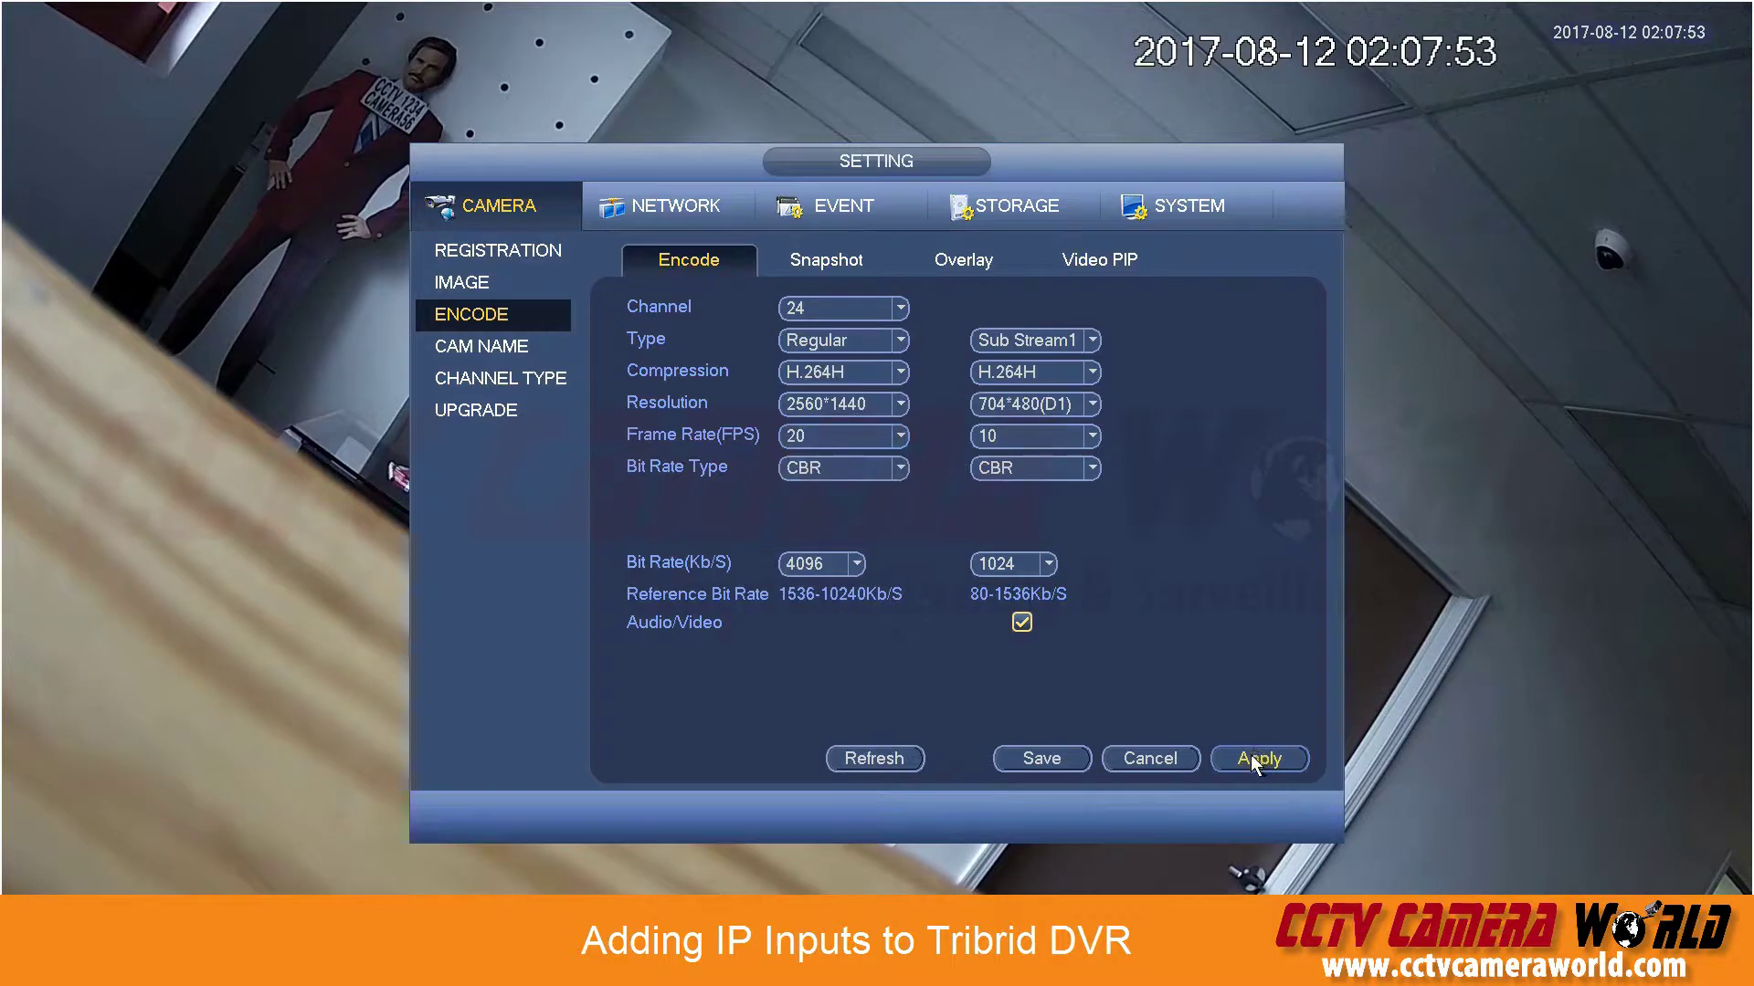
{"action": "left_click", "coordinate": [1001, 754]}
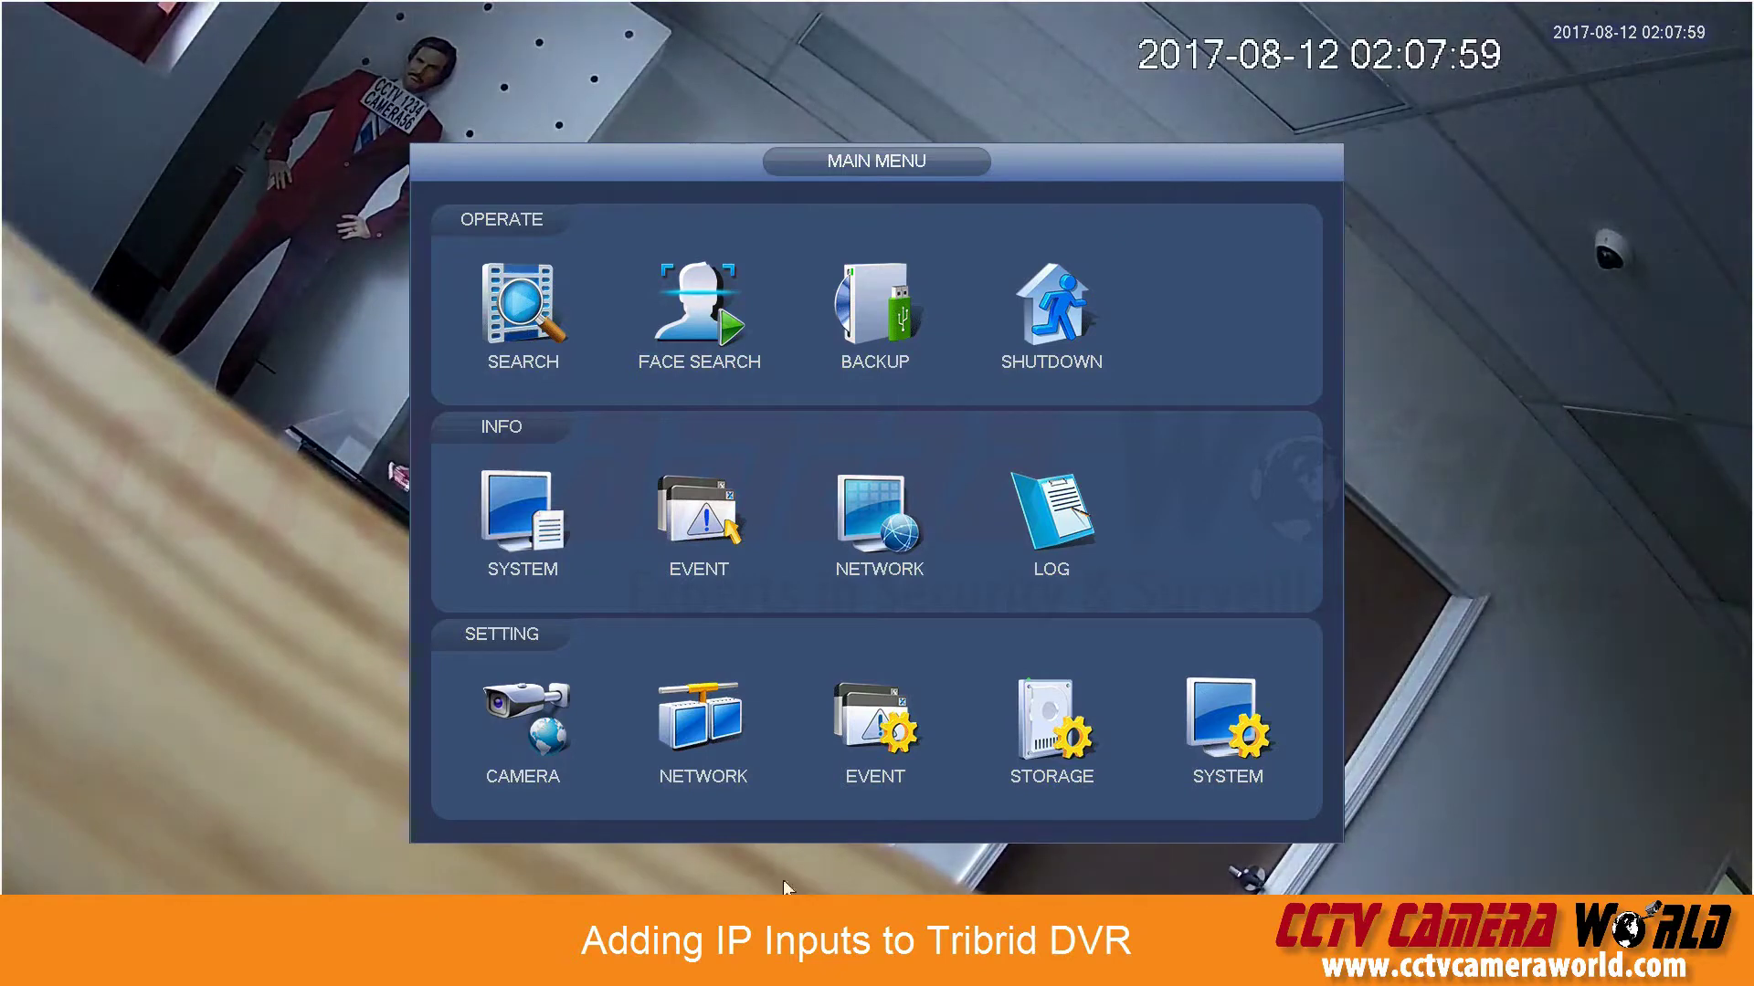
- Close the main menu to return to the IP camera's full-screen live view
{"action": "right_click", "coordinate": [343, 305]}
{"action": "mouse_move", "coordinate": [278, 16]}
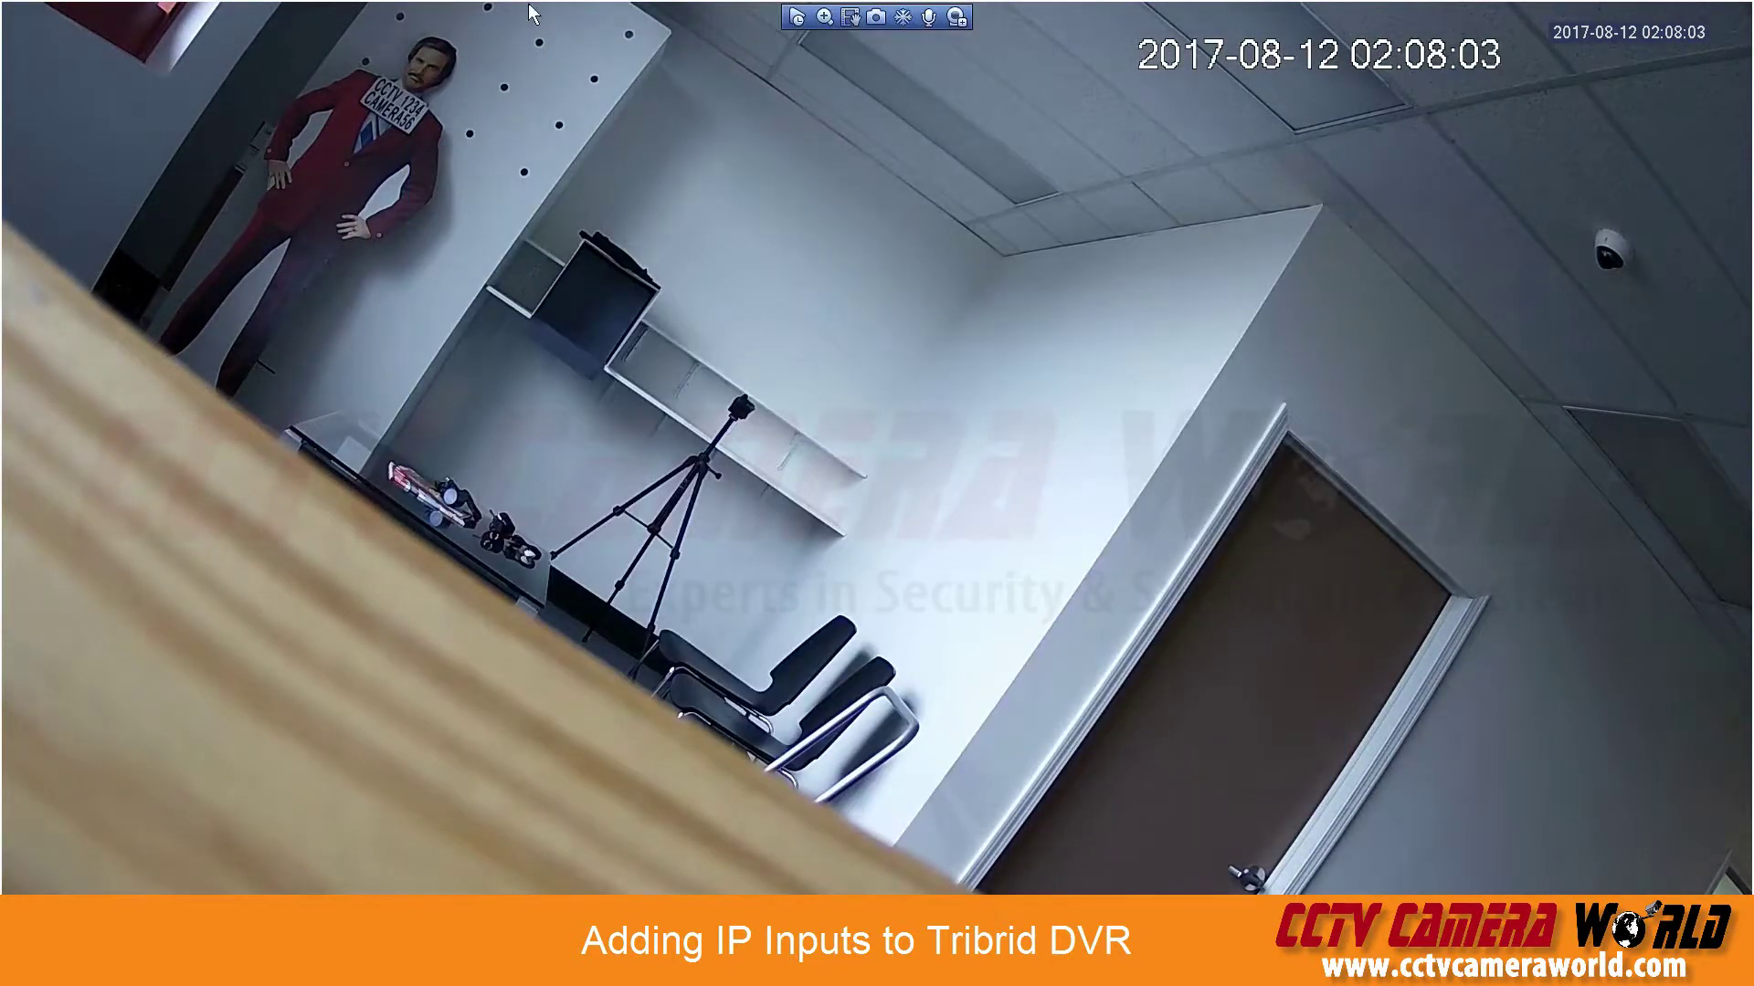